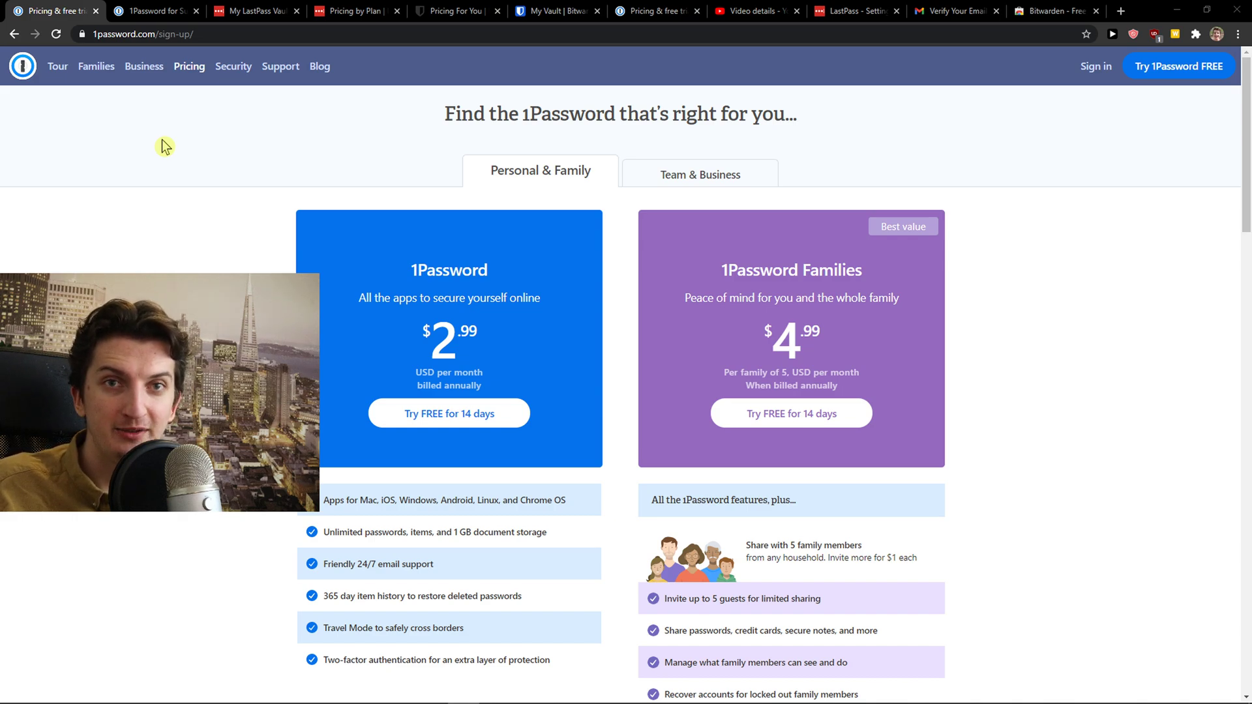
Move LastPass pricing beside 1Password's and scroll its Free, Premium €2.90 and Families €3.90 comparison
click(254, 11)
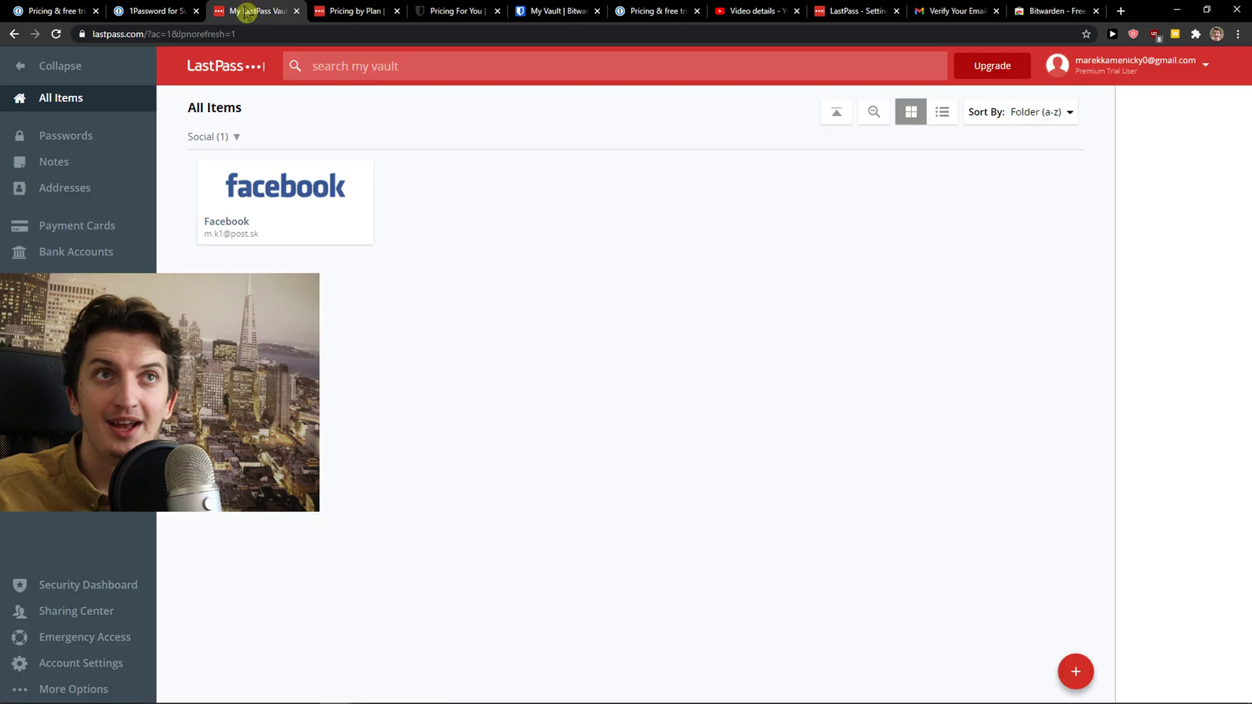
drag(356, 10, 157, 9)
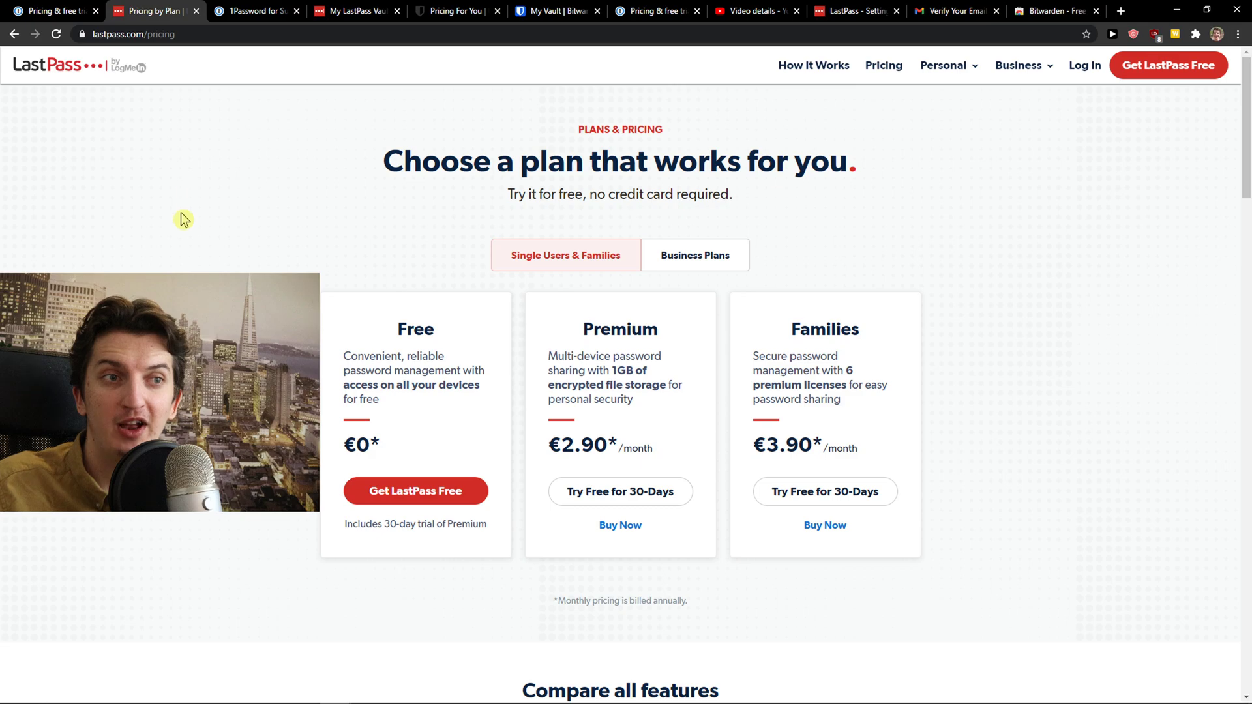
scroll(184, 216, down, 9)
scroll(190, 221, up, 6)
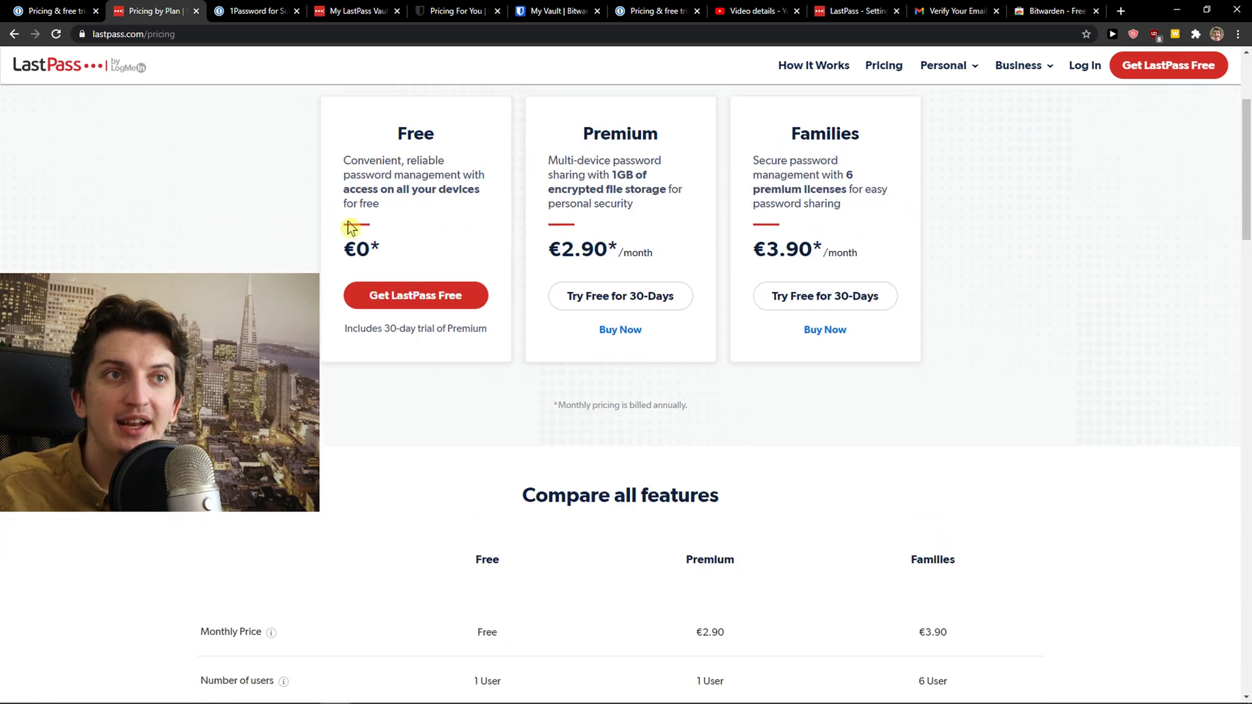
scroll(350, 229, down, 9)
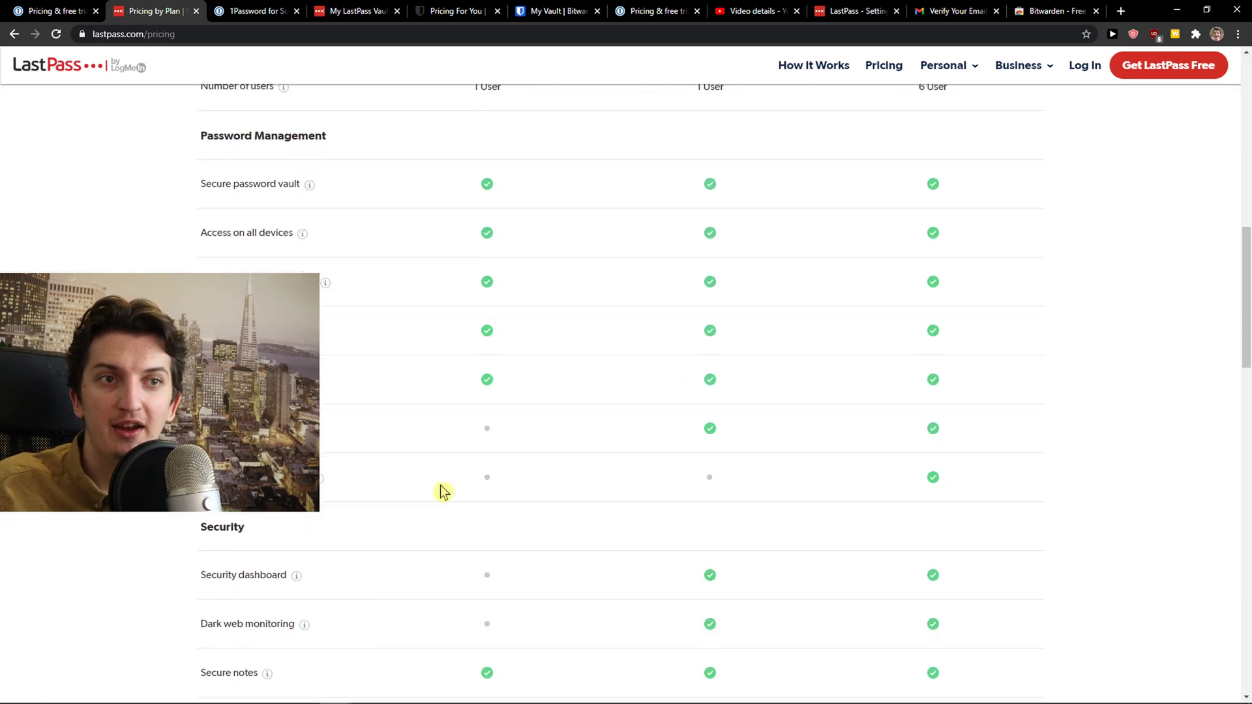
scroll(460, 459, down, 2)
scroll(417, 477, down, 2)
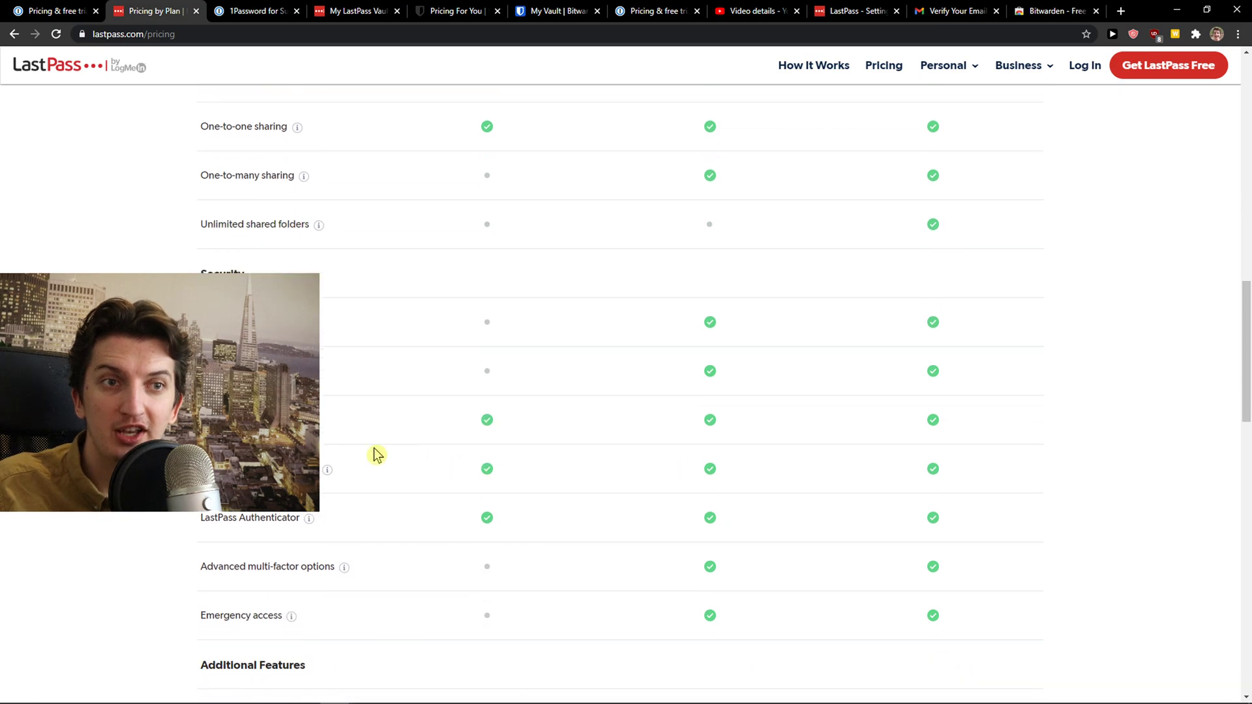
scroll(502, 378, down, 2)
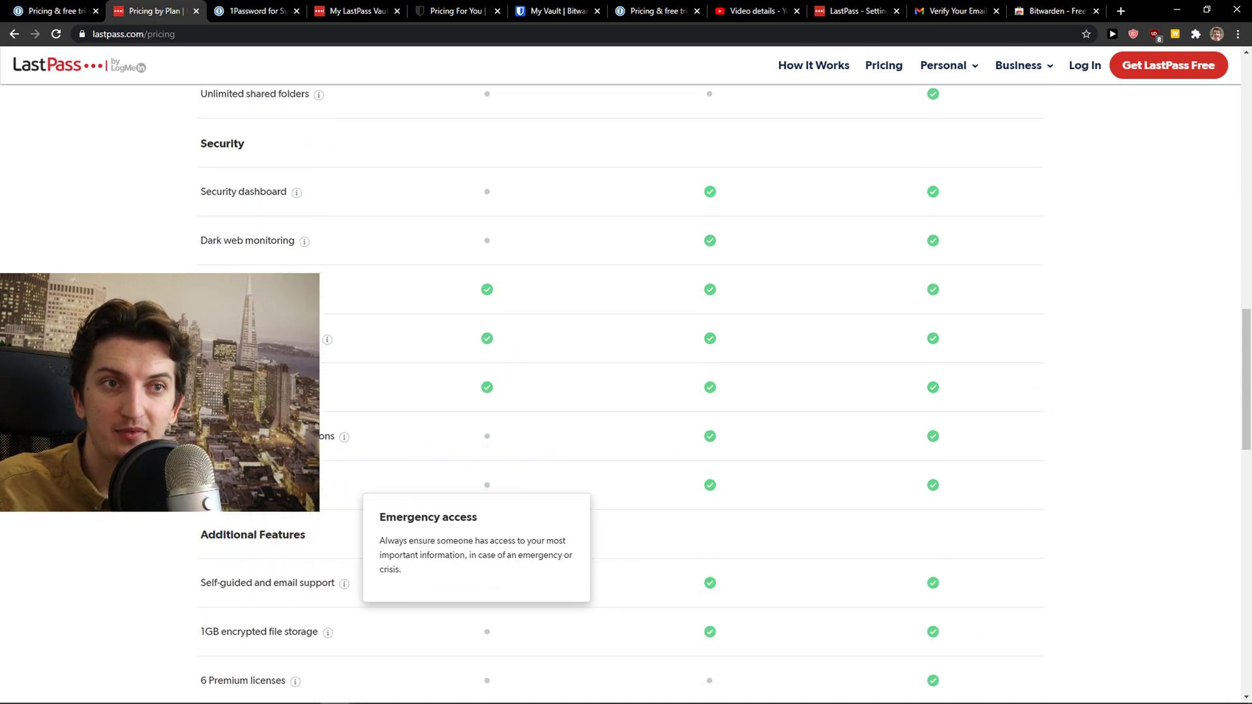
mouse_move(287, 436)
scroll(354, 450, down, 3)
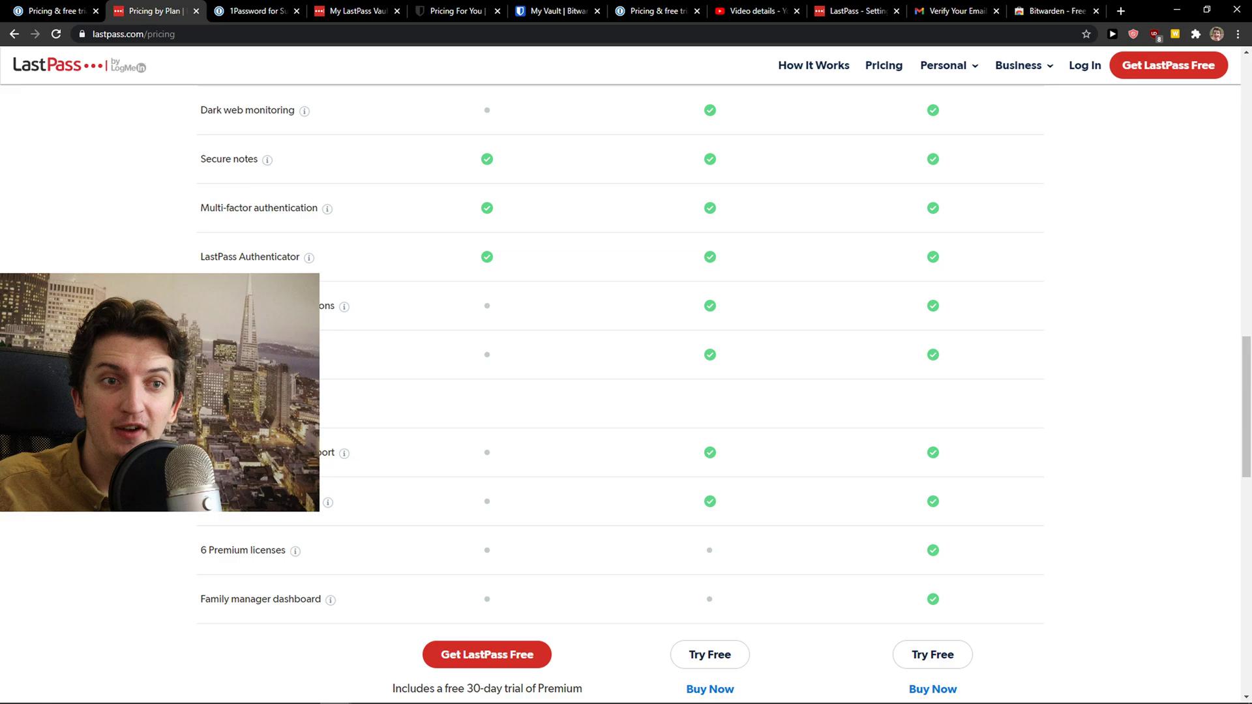
mouse_move(287, 485)
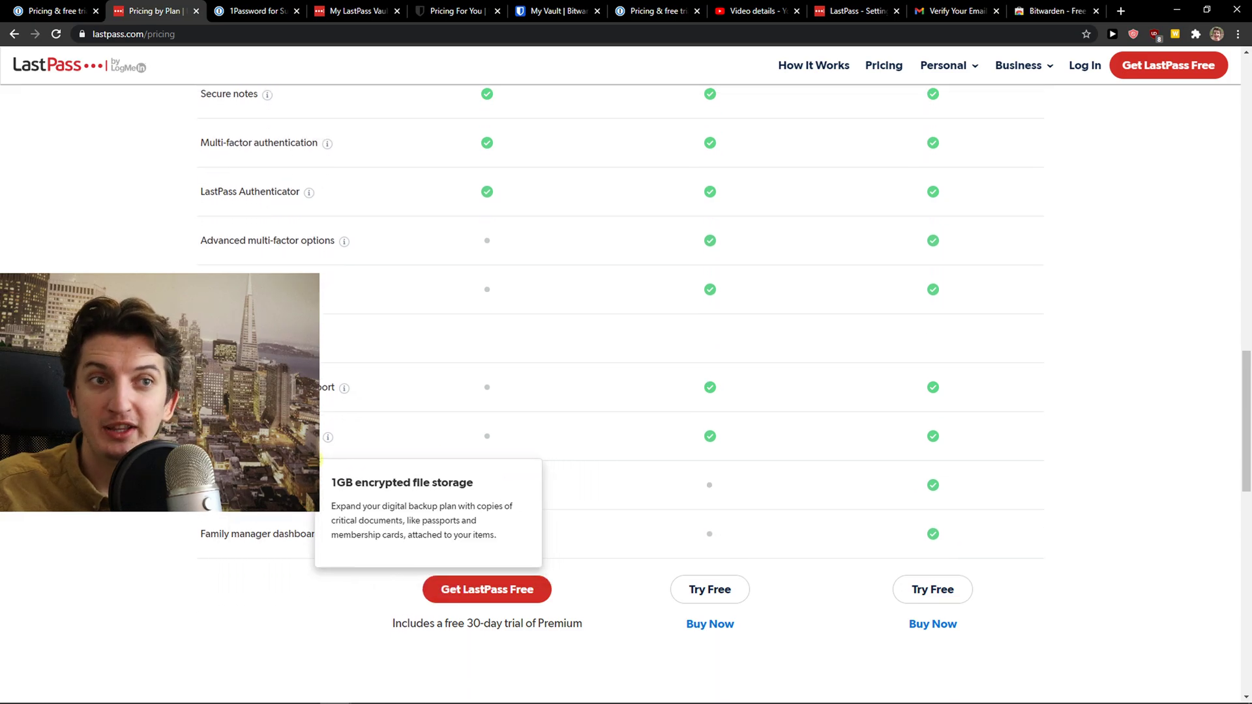
scroll(287, 485, up, 20)
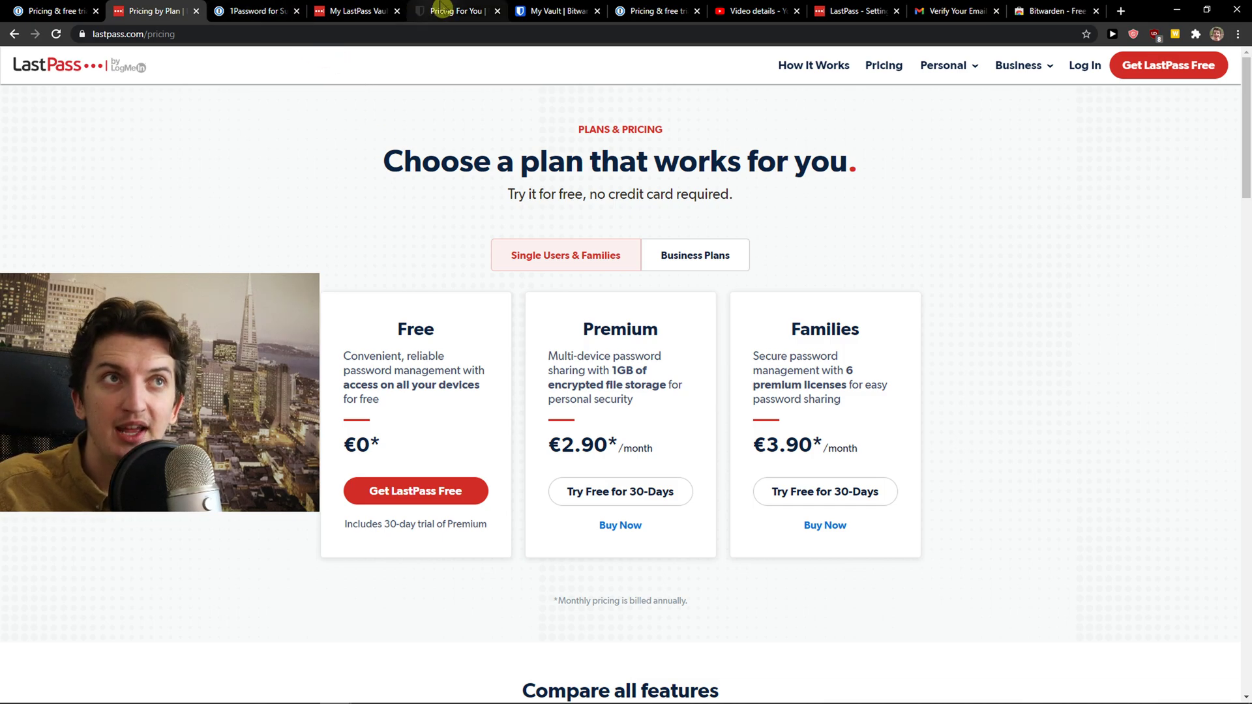
Place Bitwarden pricing after LastPass and scroll its plan table, highlighting the Free plan's 2FA value
drag(449, 9, 241, 7)
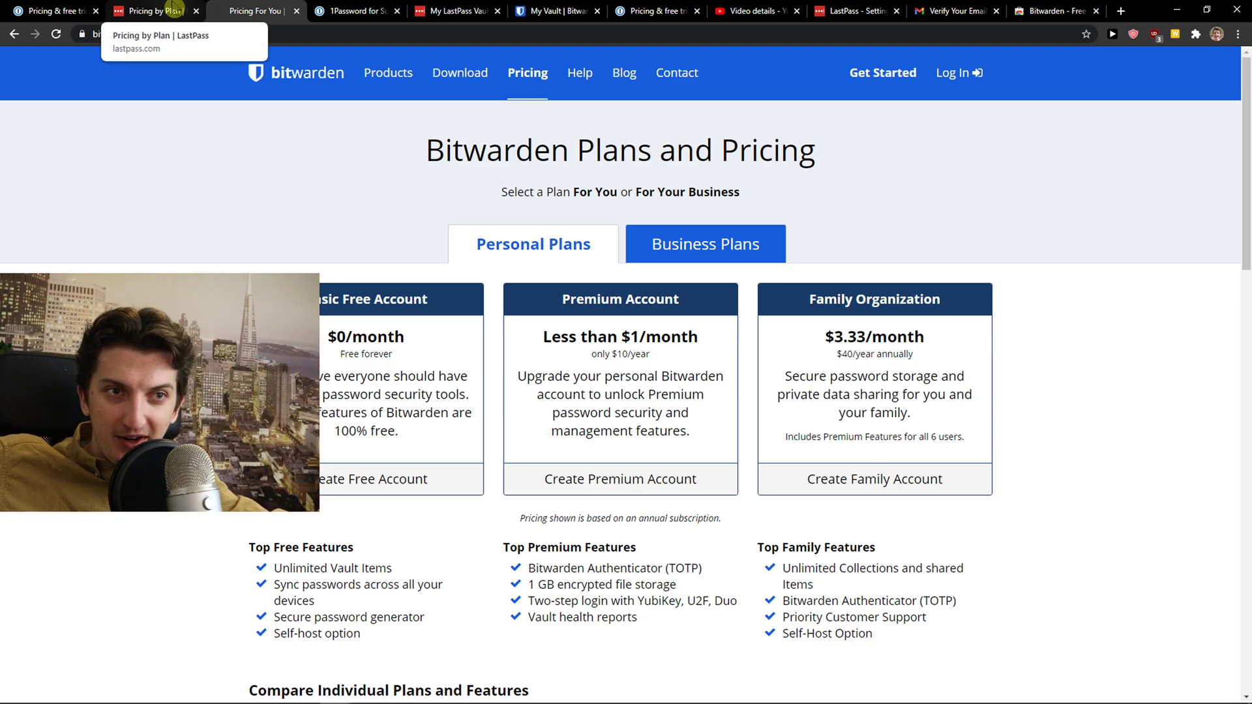
scroll(139, 272, down, 2)
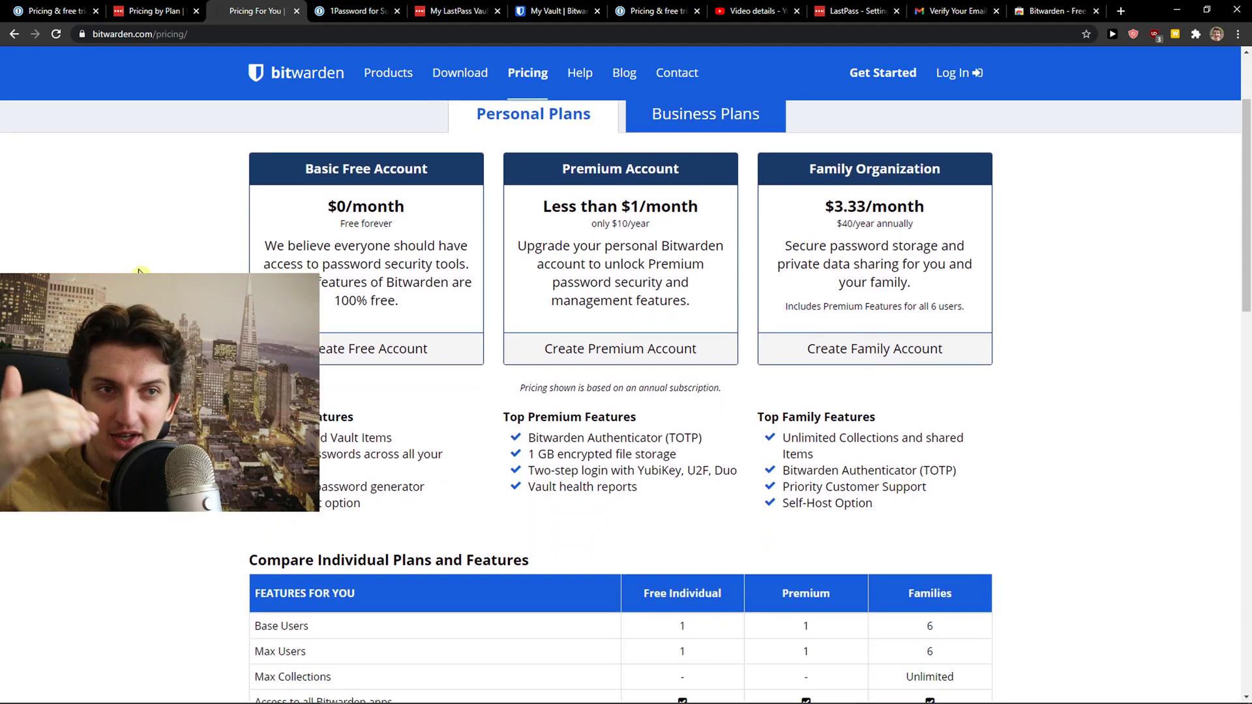
scroll(139, 272, down, 2)
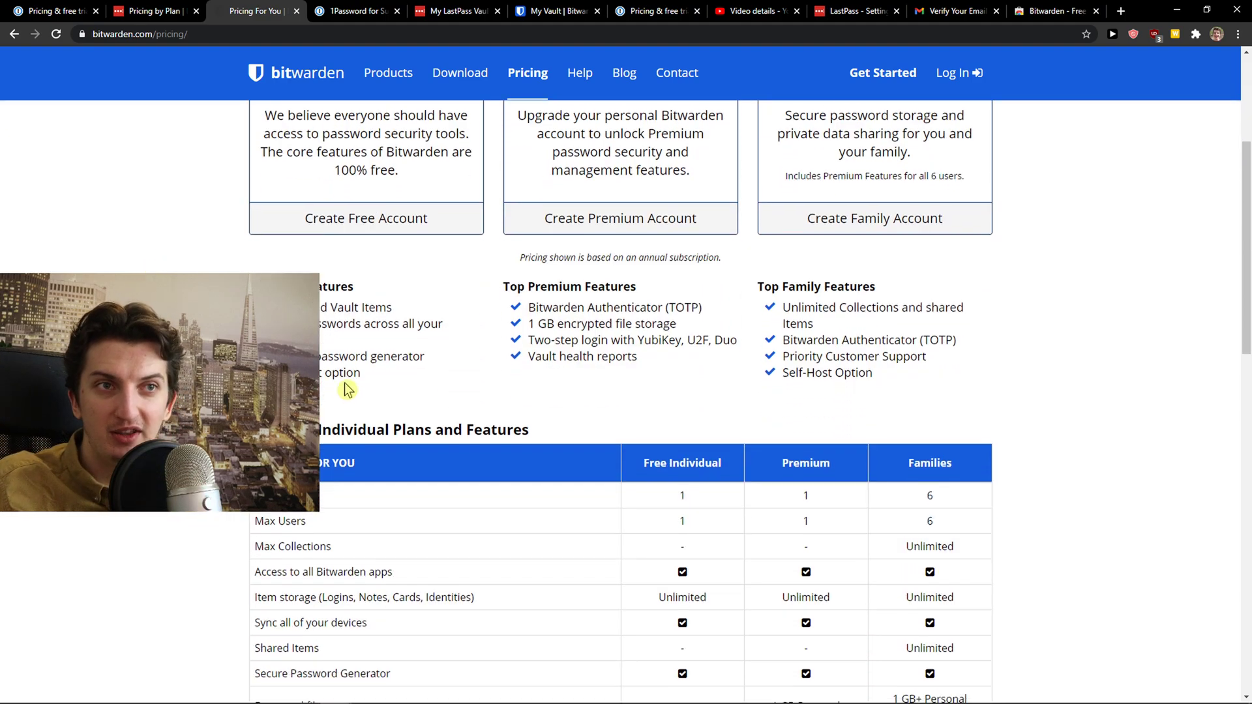
scroll(347, 390, down, 6)
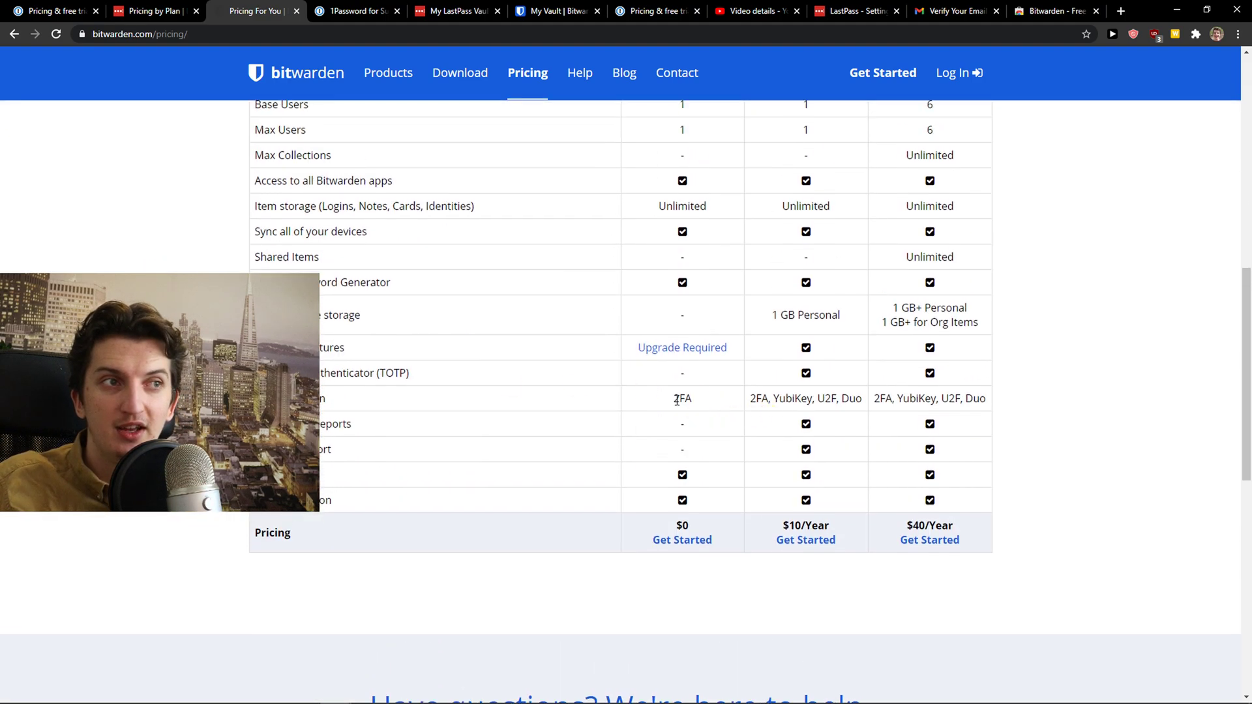
double_click(676, 399)
scroll(583, 410, up, 7)
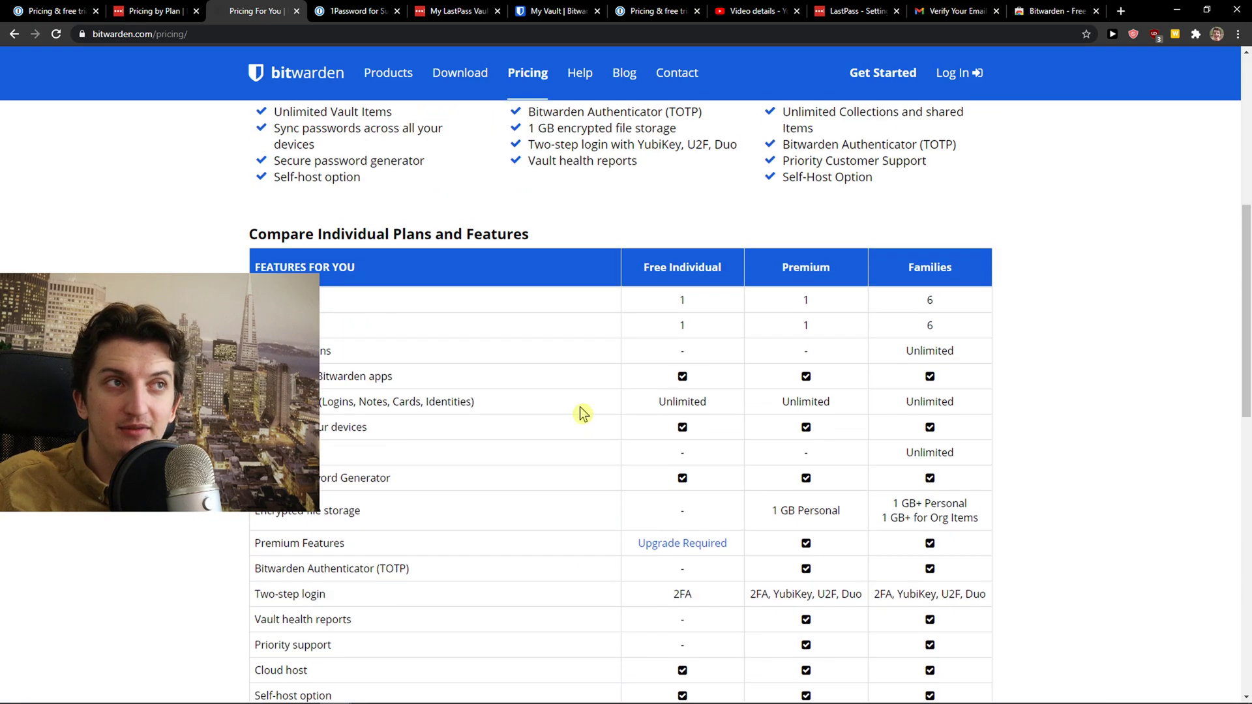
scroll(693, 266, up, 3)
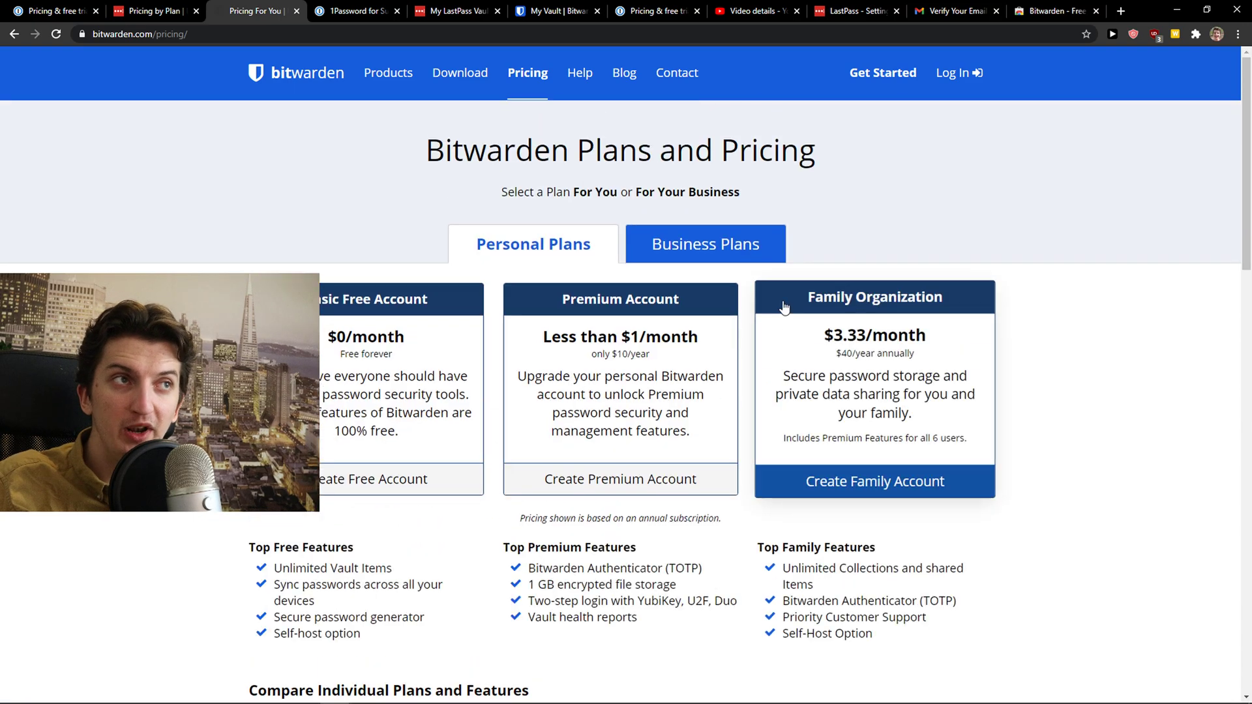
Browse Bitwarden's business plans, then return to the personal plans (Free $0, Premium $10/year)
click(729, 259)
scroll(404, 370, down, 7)
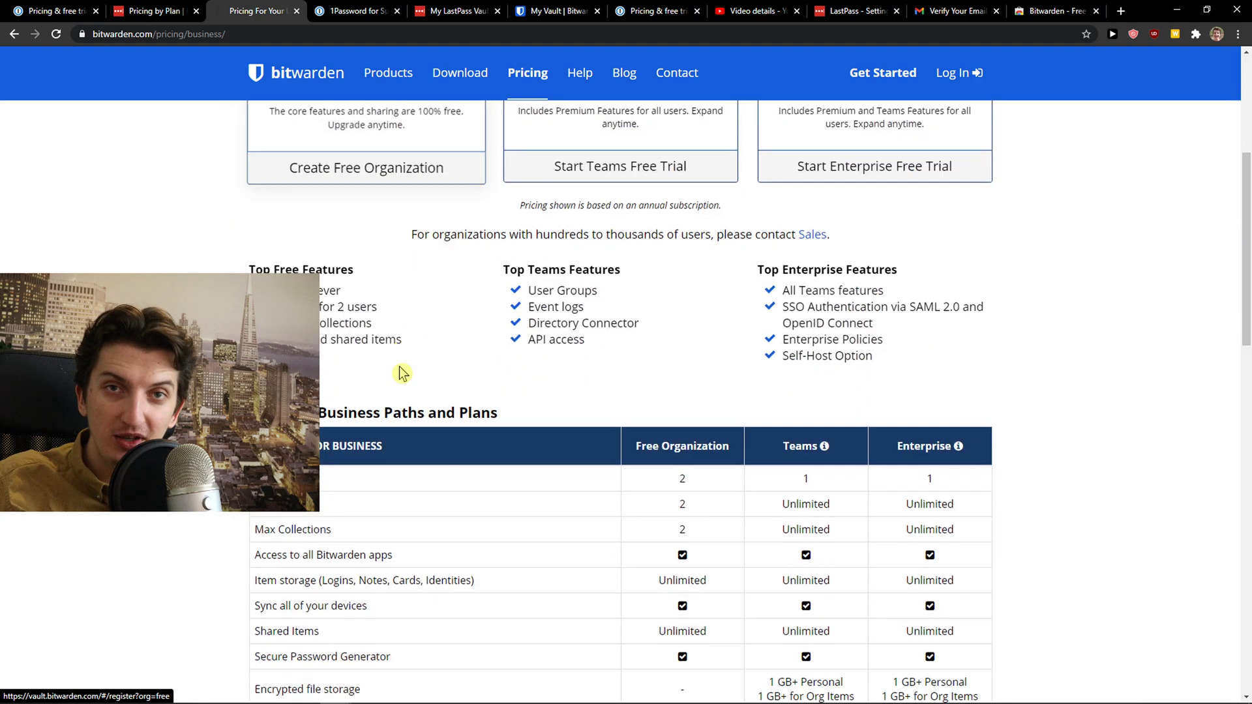
scroll(670, 427, down, 4)
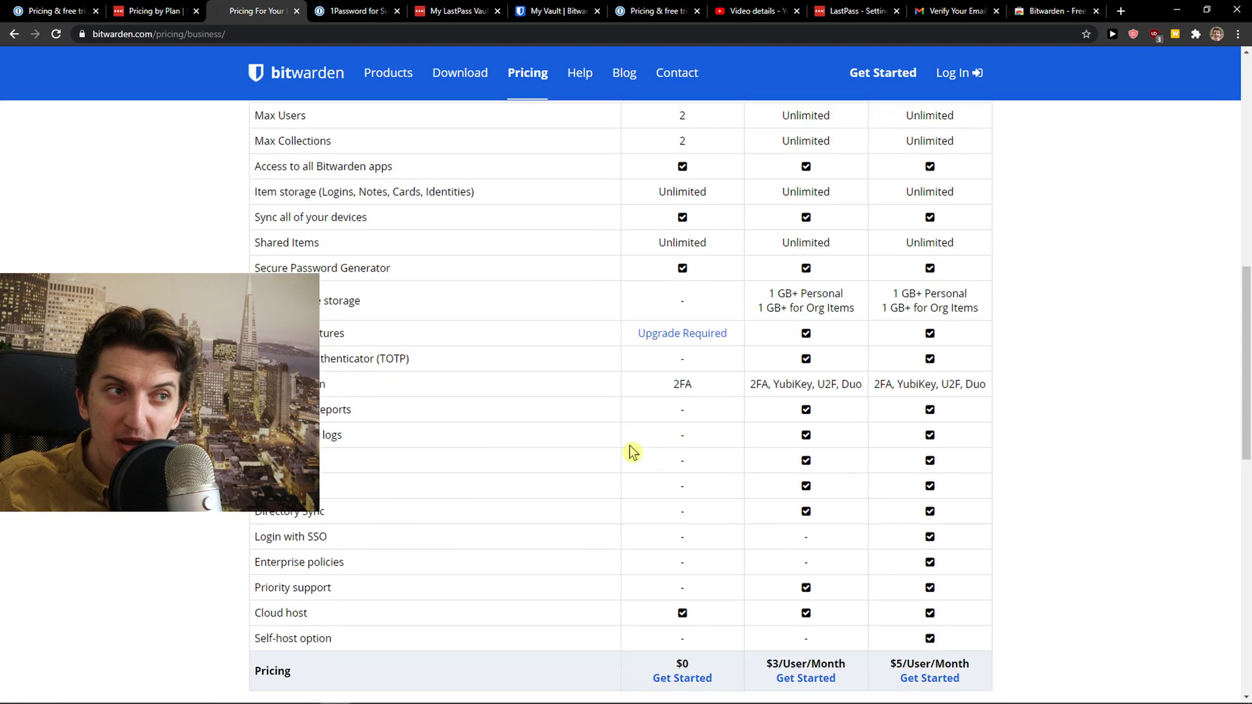
scroll(628, 450, up, 11)
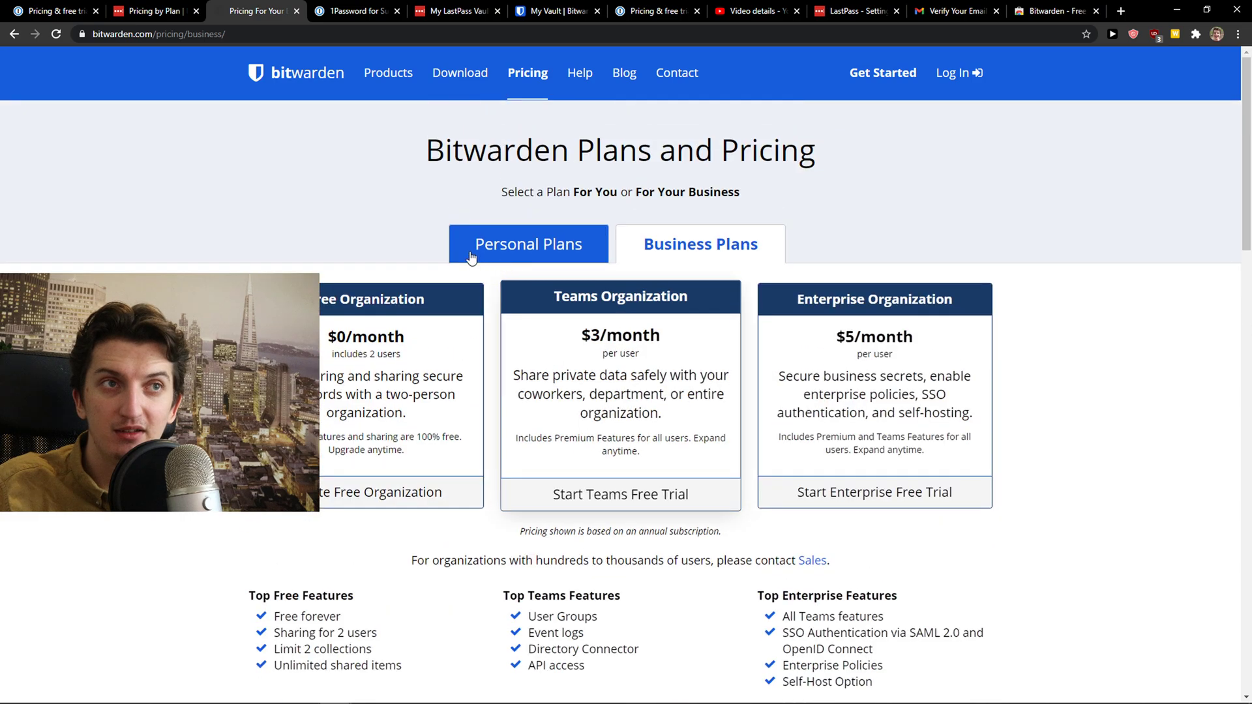
click(478, 247)
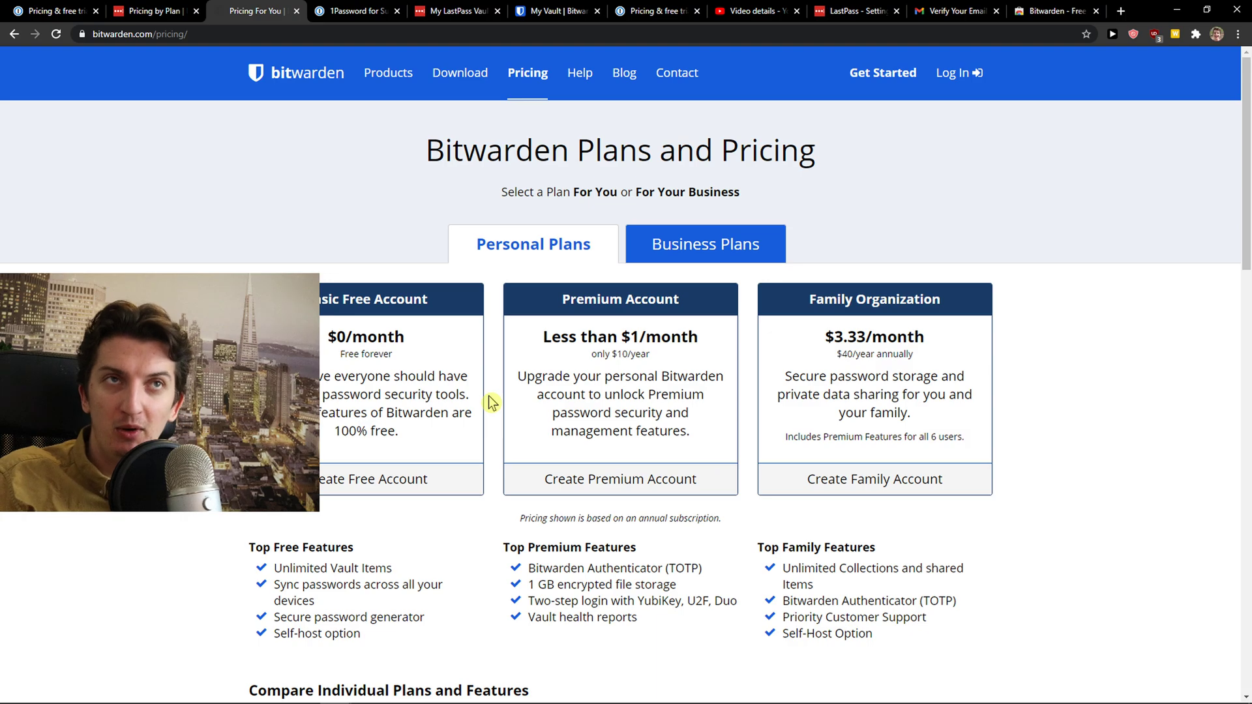
Glance at the LastPass pricing page and come back to Bitwarden's pricing
scroll(492, 403, down, 1)
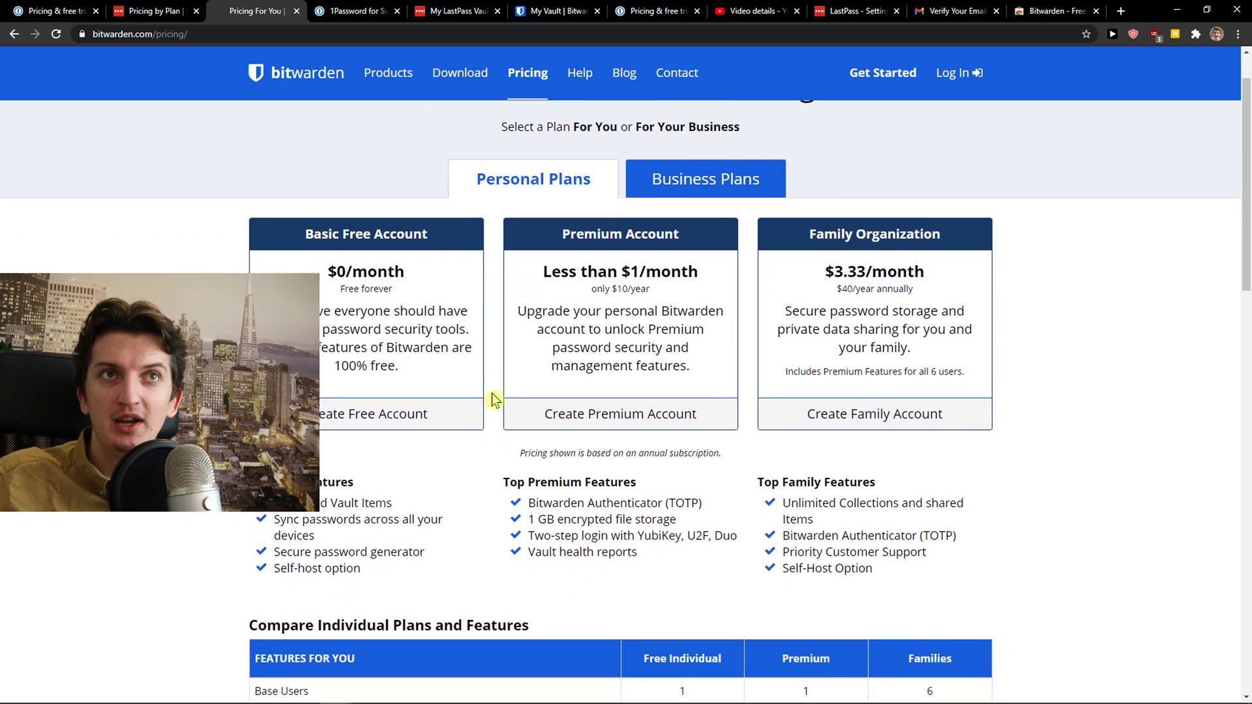
click(171, 11)
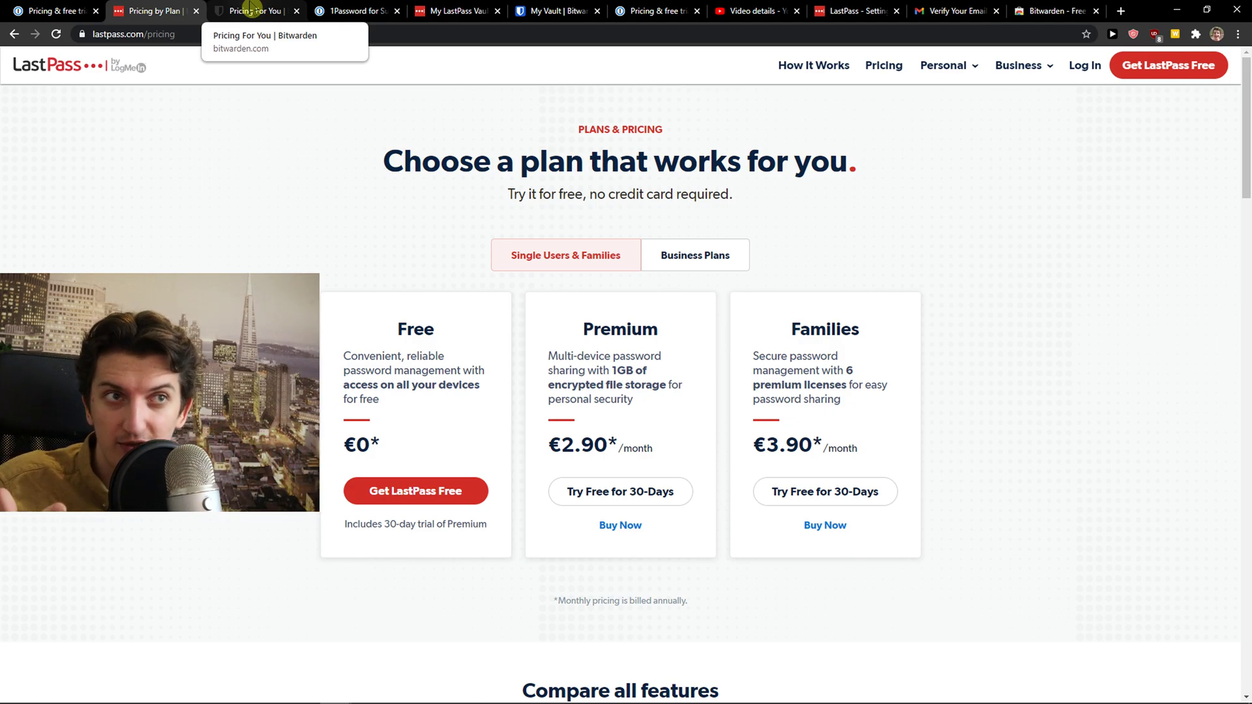
click(251, 9)
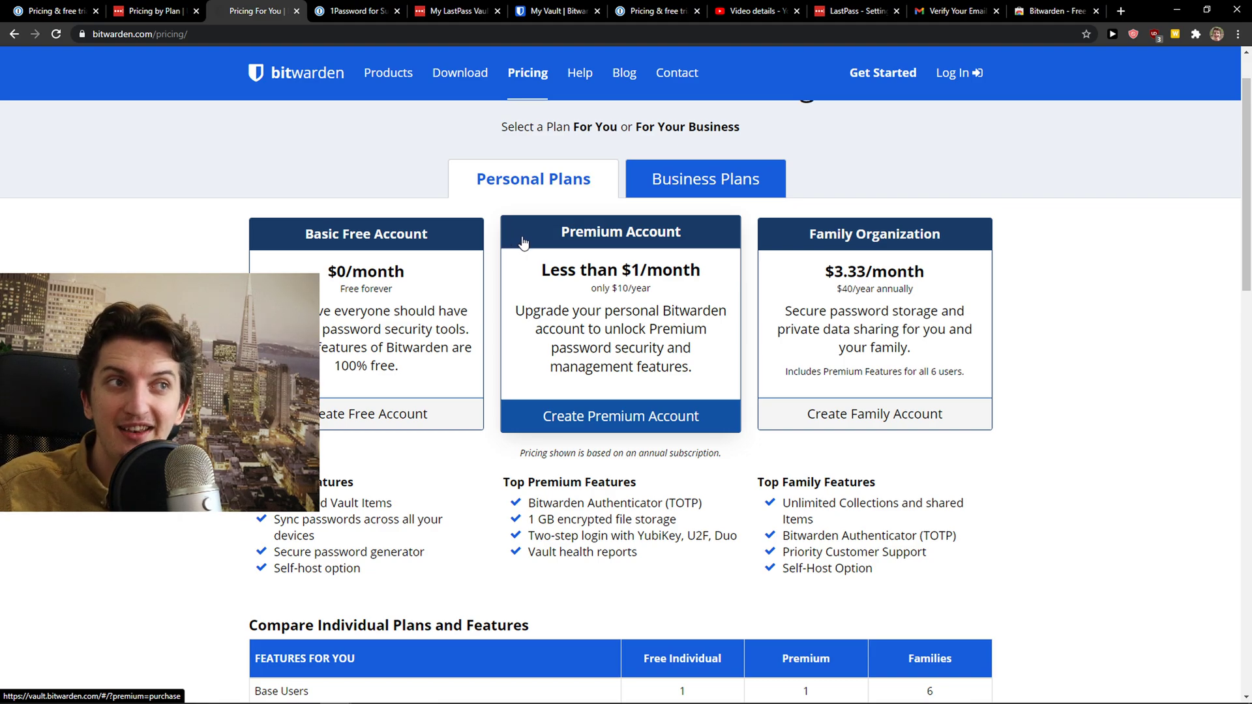
Scroll through Bitwarden's Compare Individual Plans and Features table, highlighting the Authenticator (TOTP) row
scroll(522, 243, down, 2)
scroll(428, 392, down, 1)
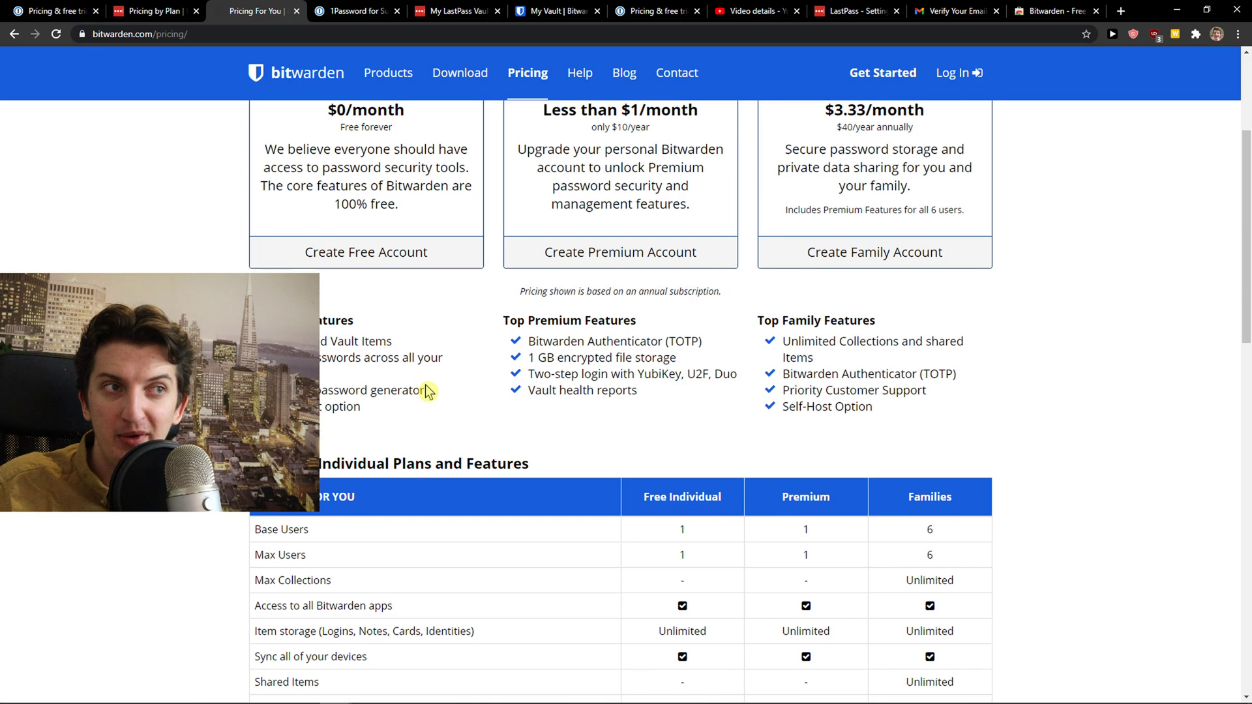
scroll(427, 390, down, 7)
scroll(427, 390, up, 2)
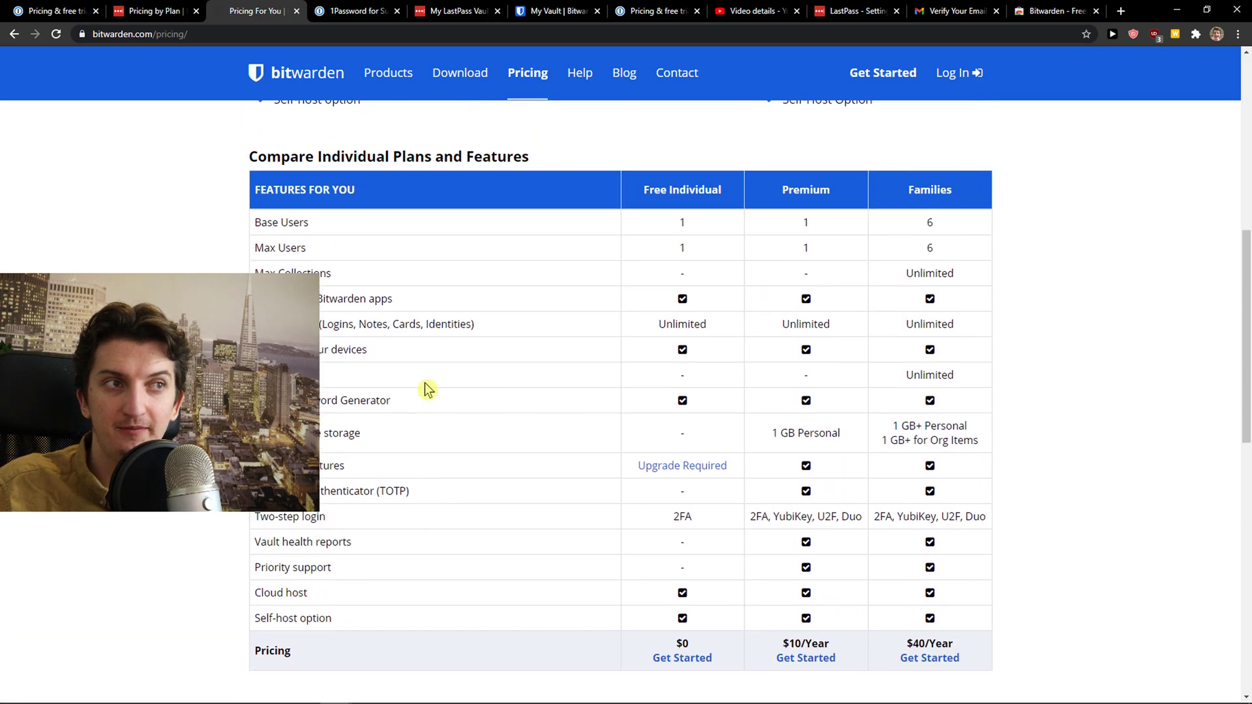
drag(338, 505, 459, 514)
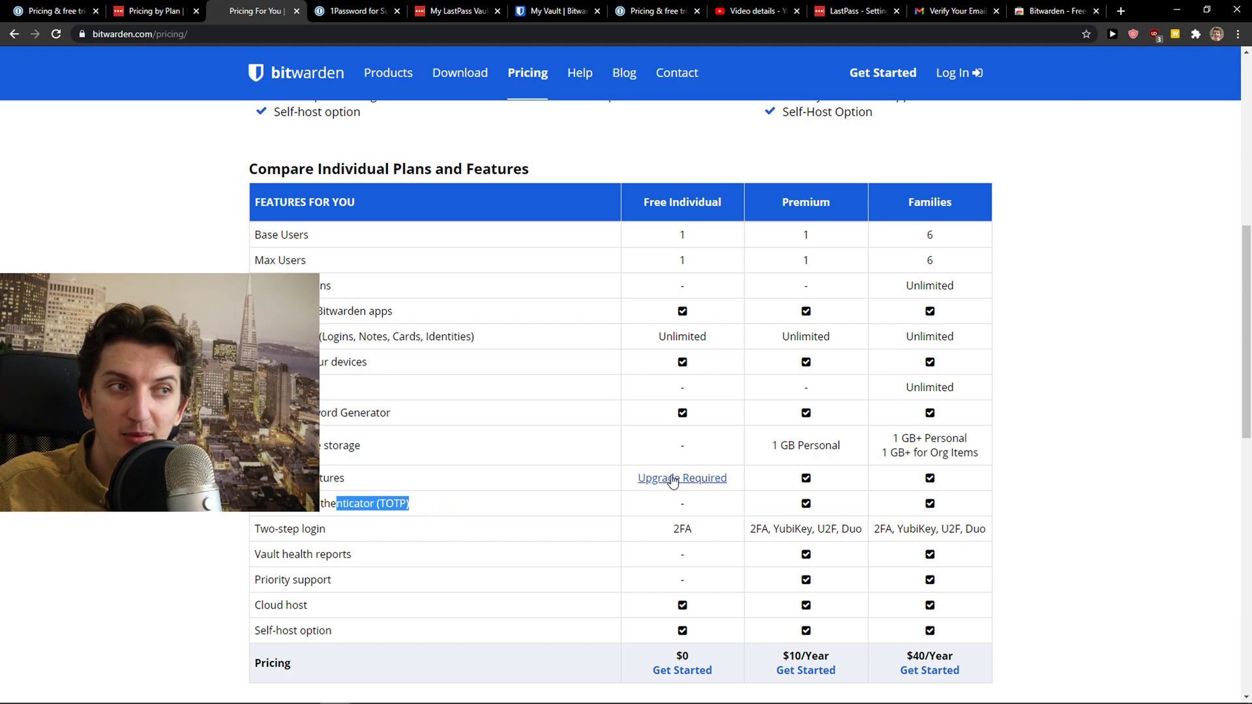
click(421, 547)
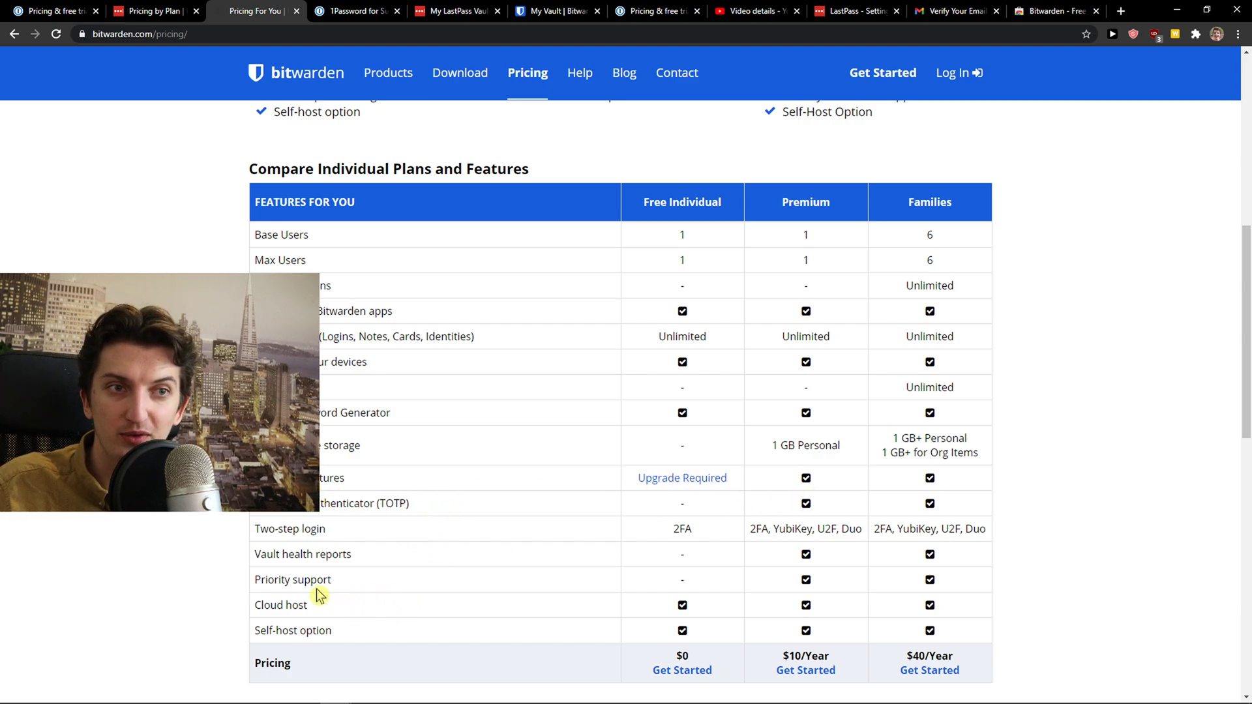
scroll(417, 536, up, 2)
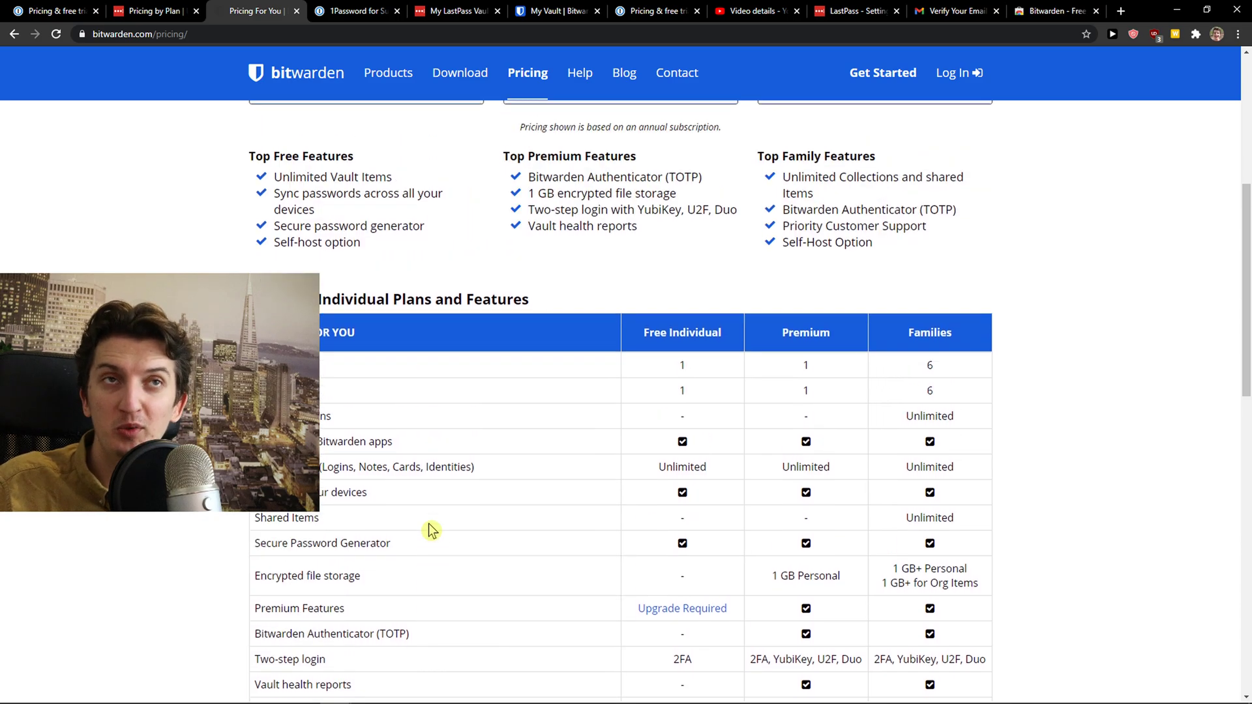
scroll(431, 529, up, 3)
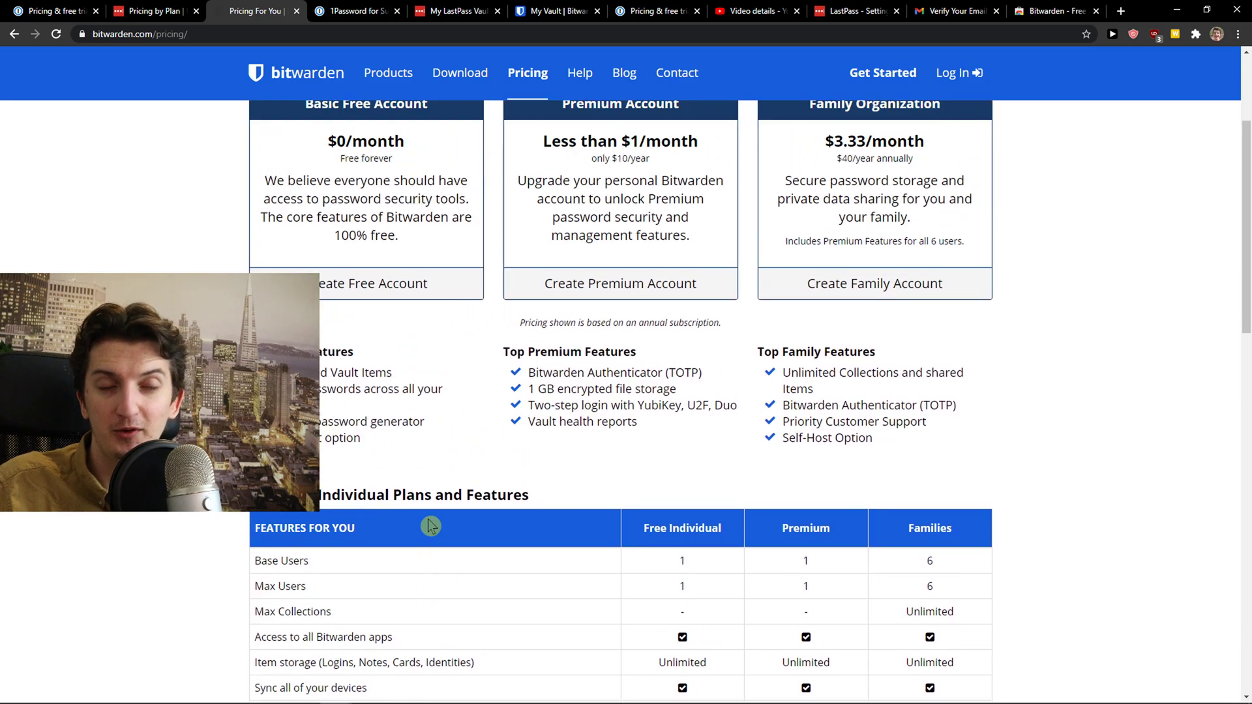
scroll(542, 464, up, 1)
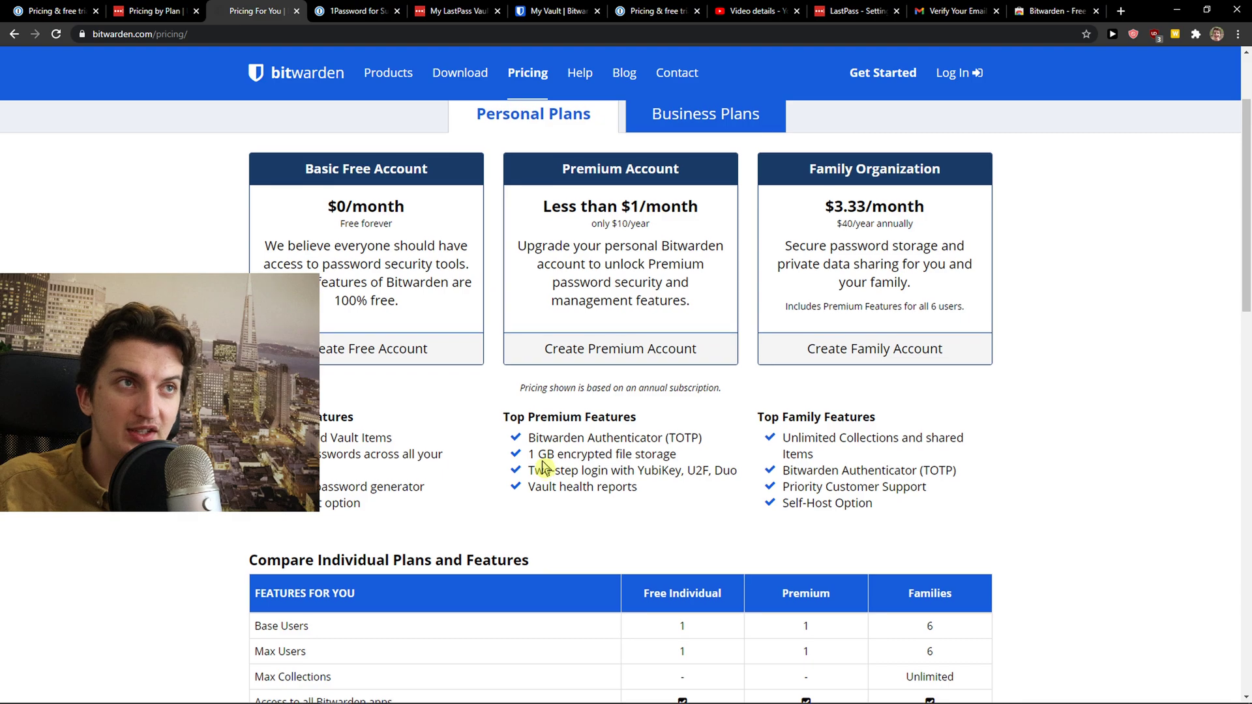
scroll(542, 462, down, 4)
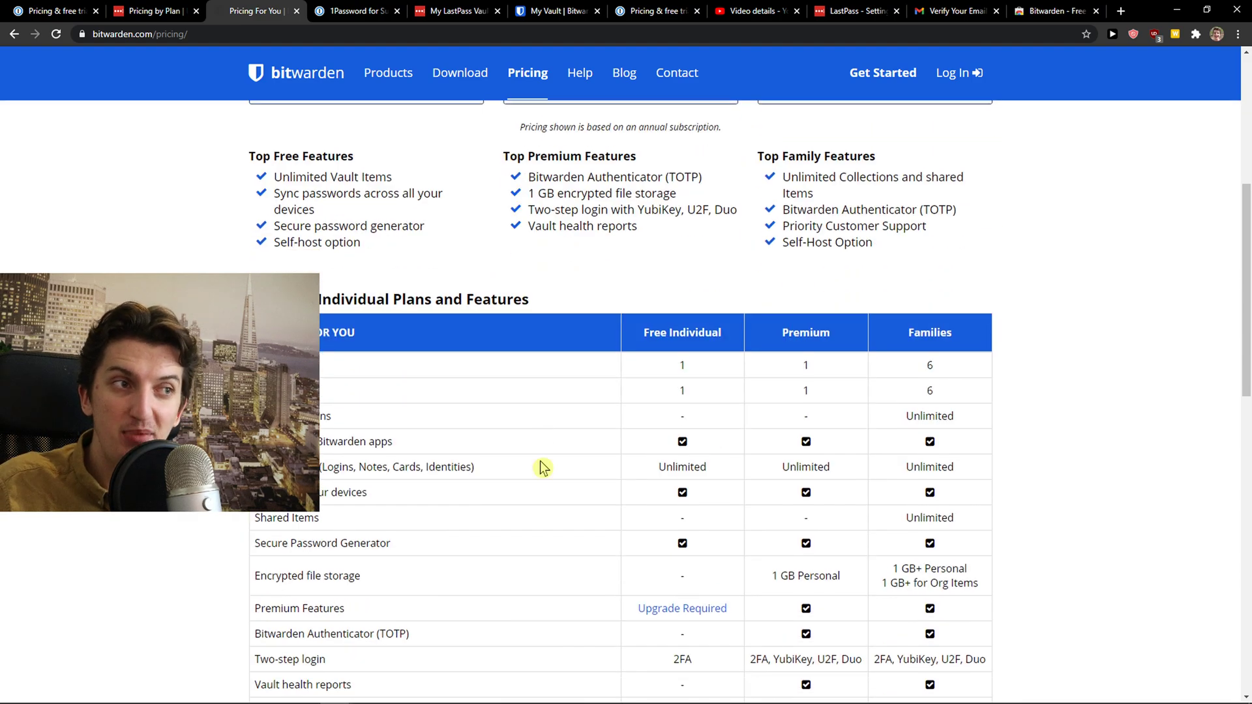
scroll(541, 467, up, 4)
Review the LastPass pricing page, then the 1Password pricing page
click(160, 10)
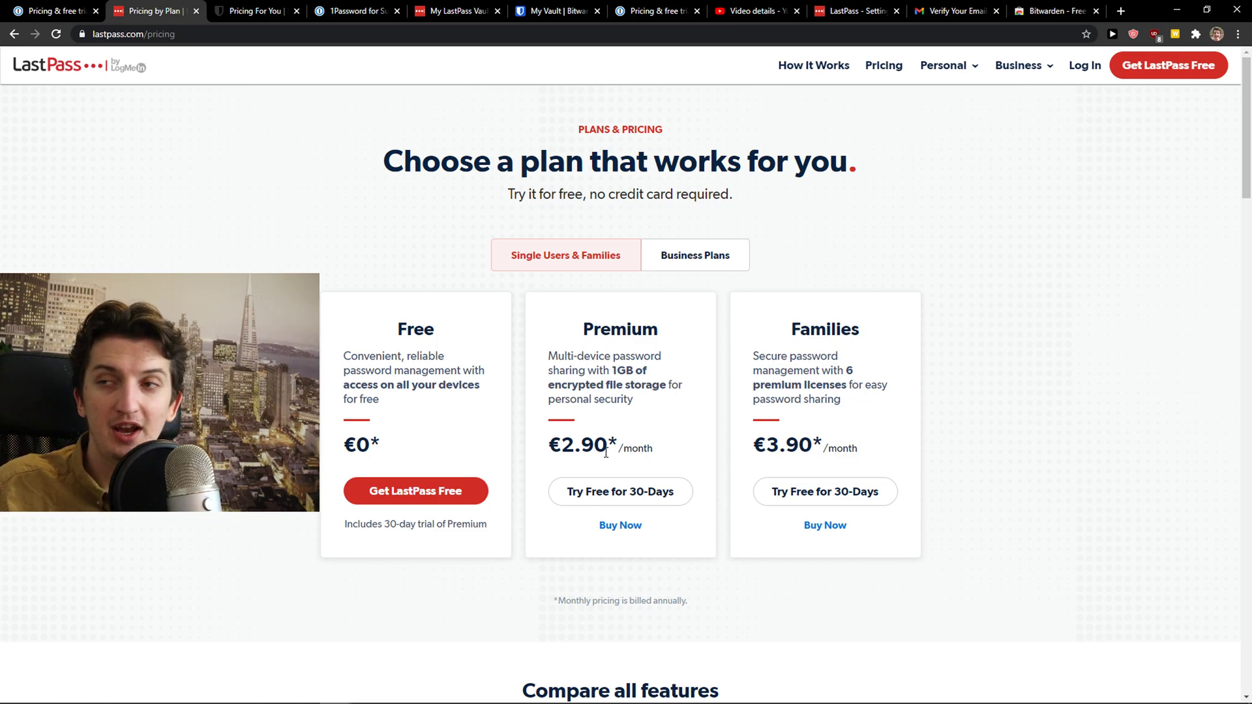
scroll(618, 431, down, 1)
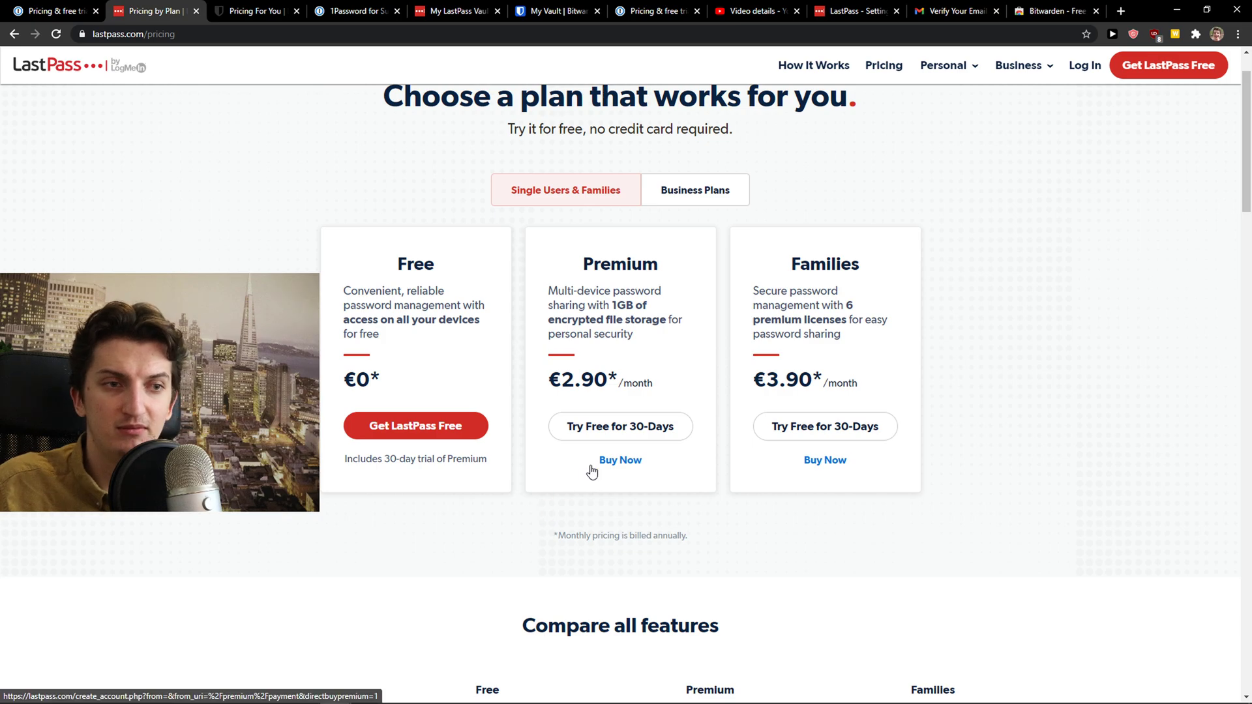
click(66, 12)
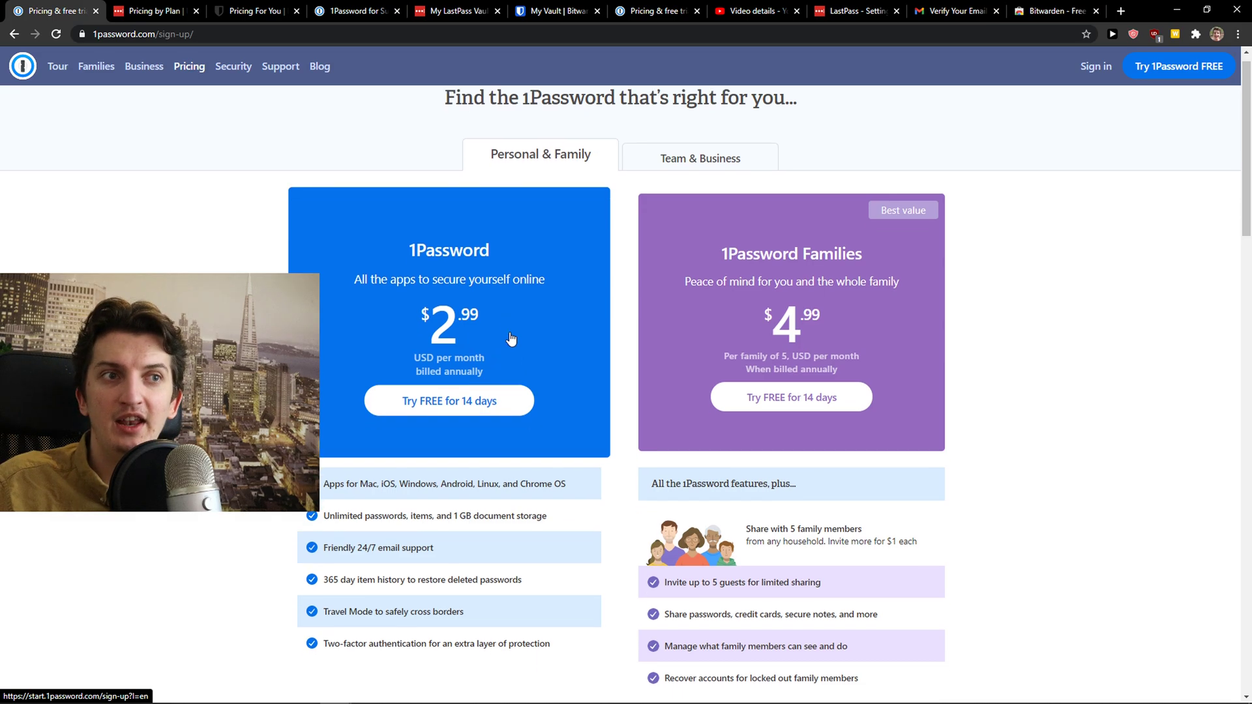
scroll(521, 326, down, 1)
scroll(542, 308, up, 1)
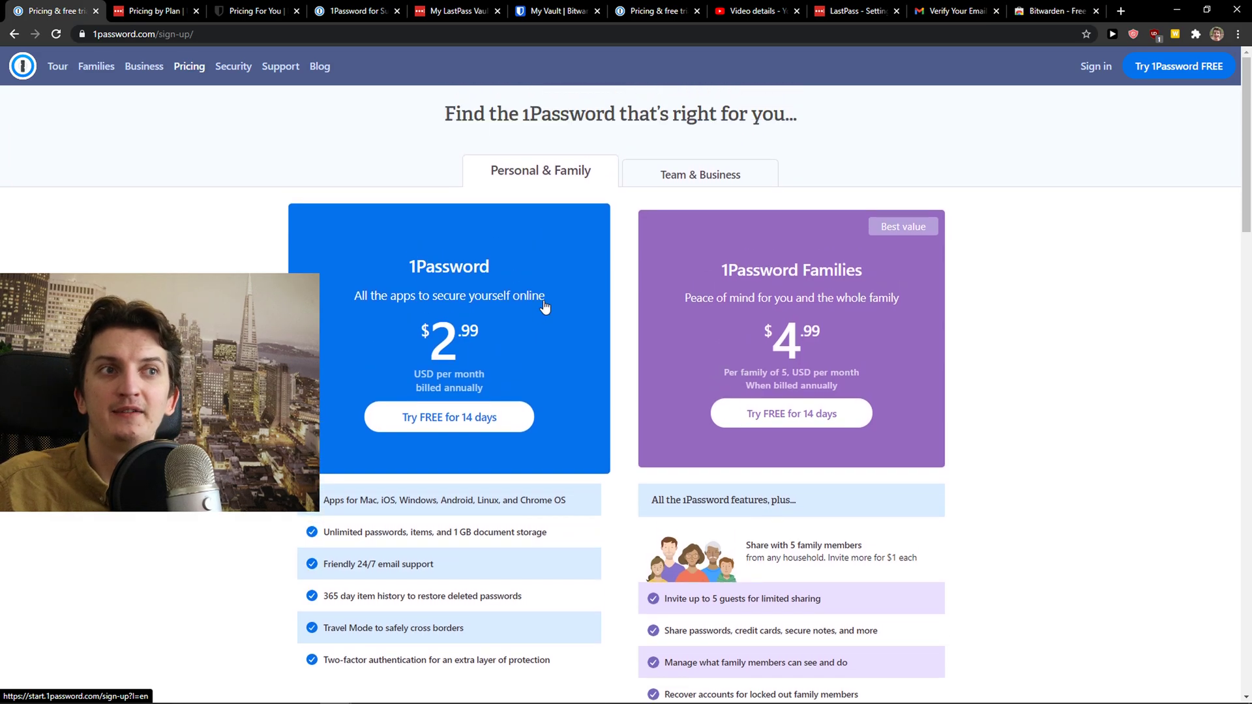
Flip between Bitwarden, 1Password and LastPass pricing, settling on Bitwarden's personal plans
click(257, 11)
scroll(358, 198, up, 3)
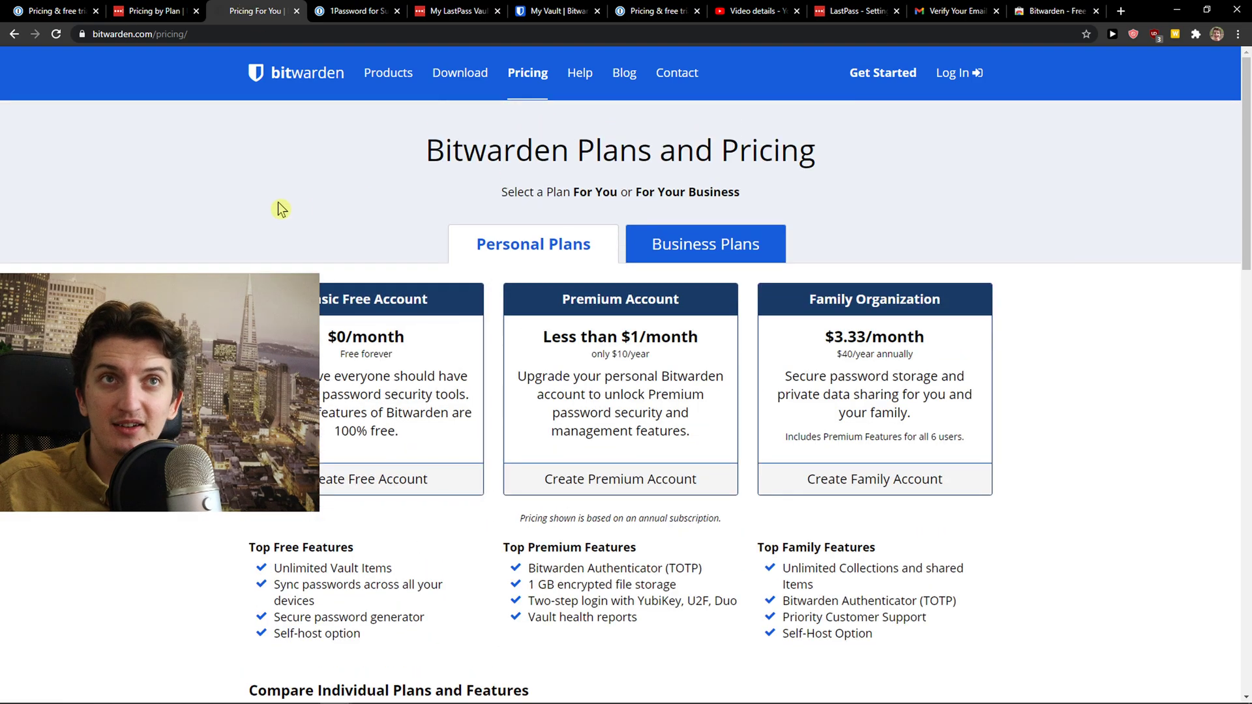
scroll(210, 186, down, 1)
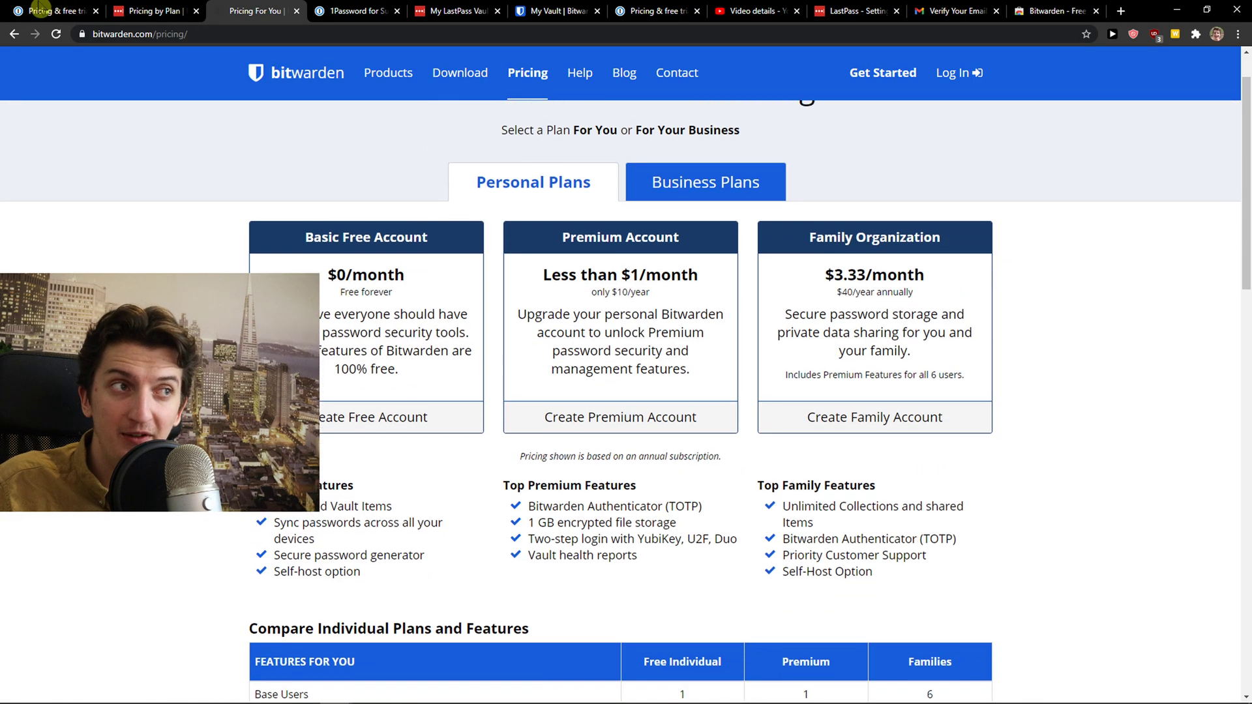
click(52, 11)
click(145, 11)
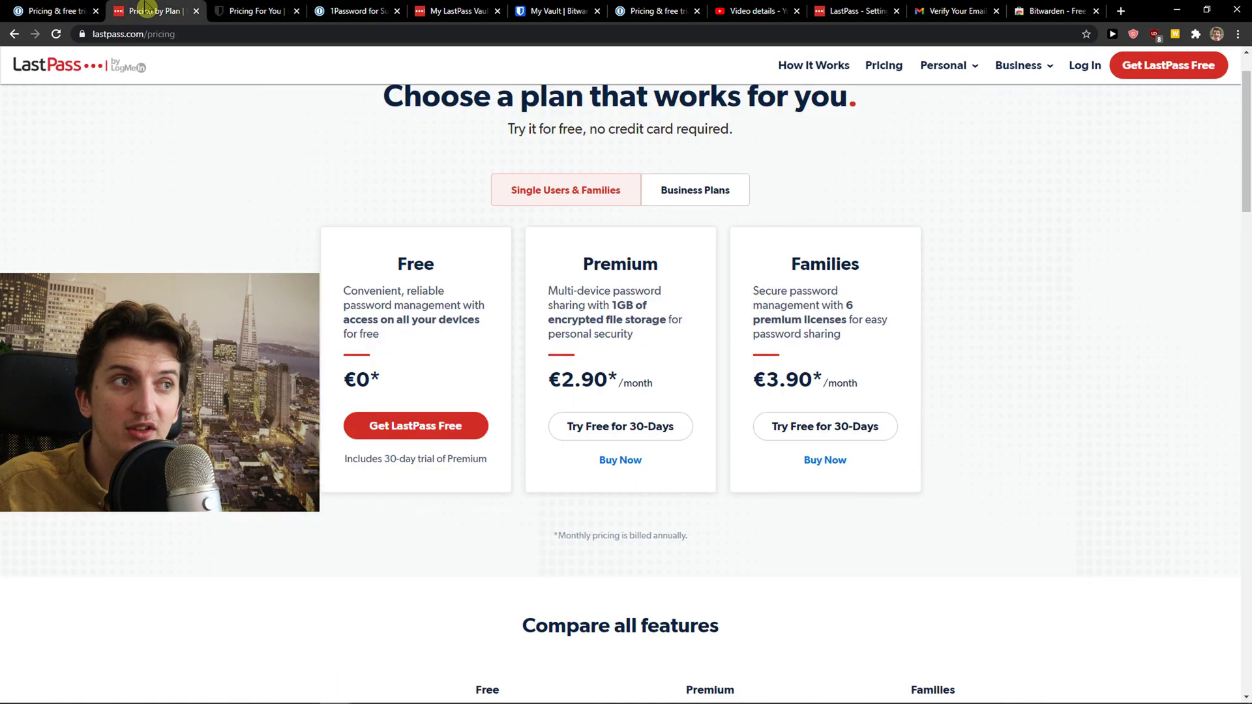
click(232, 11)
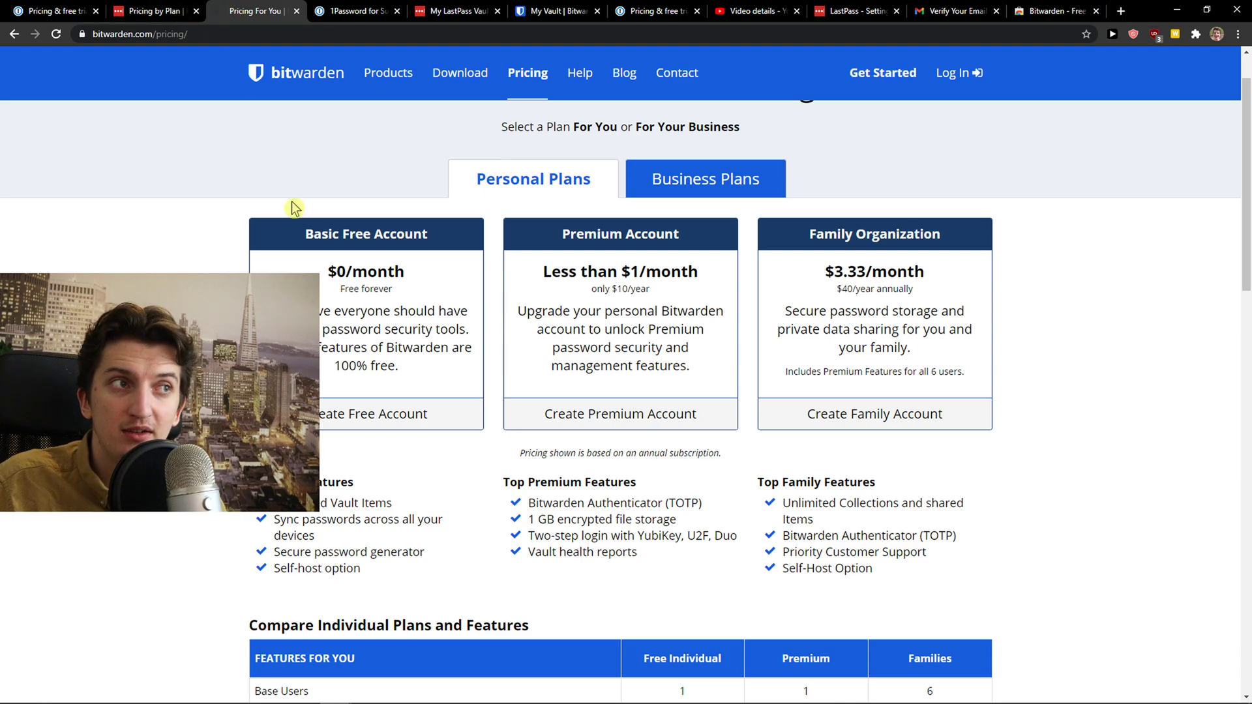
scroll(292, 207, down, 3)
scroll(217, 263, up, 3)
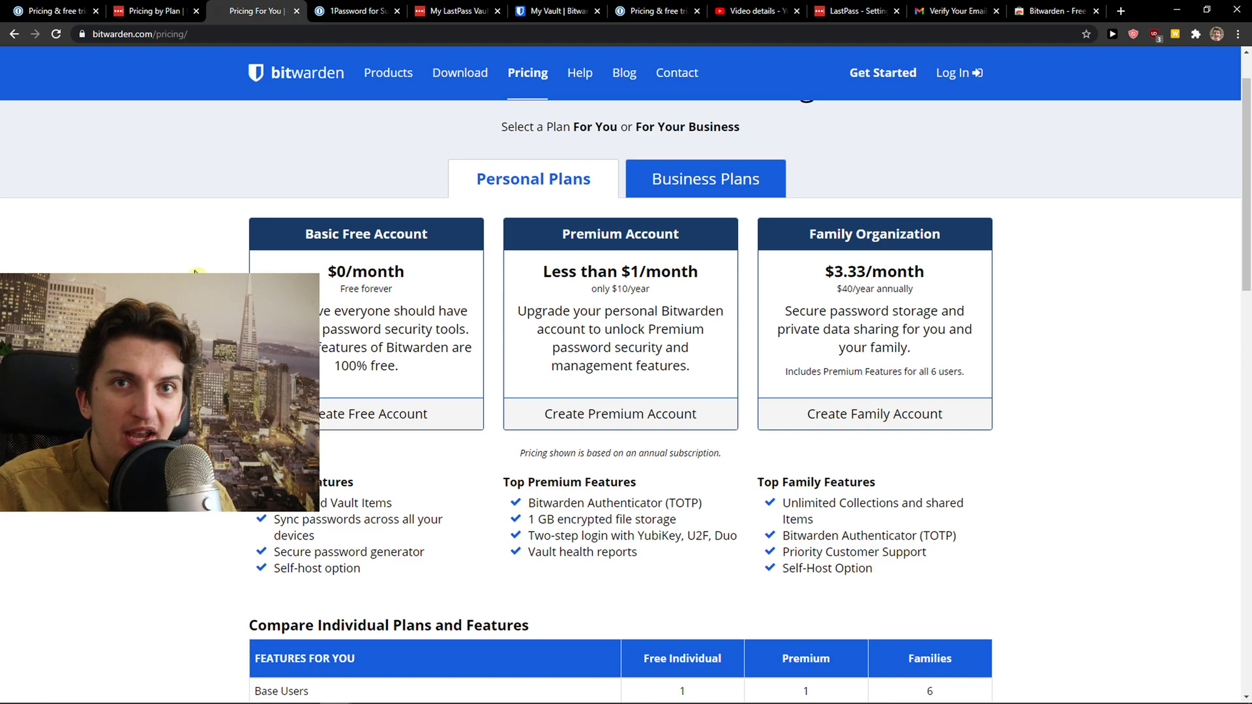
Open the 1Password Emergency Kit PDF in Foxit Reader and scroll to the account sign-in and secret key fields
click(57, 10)
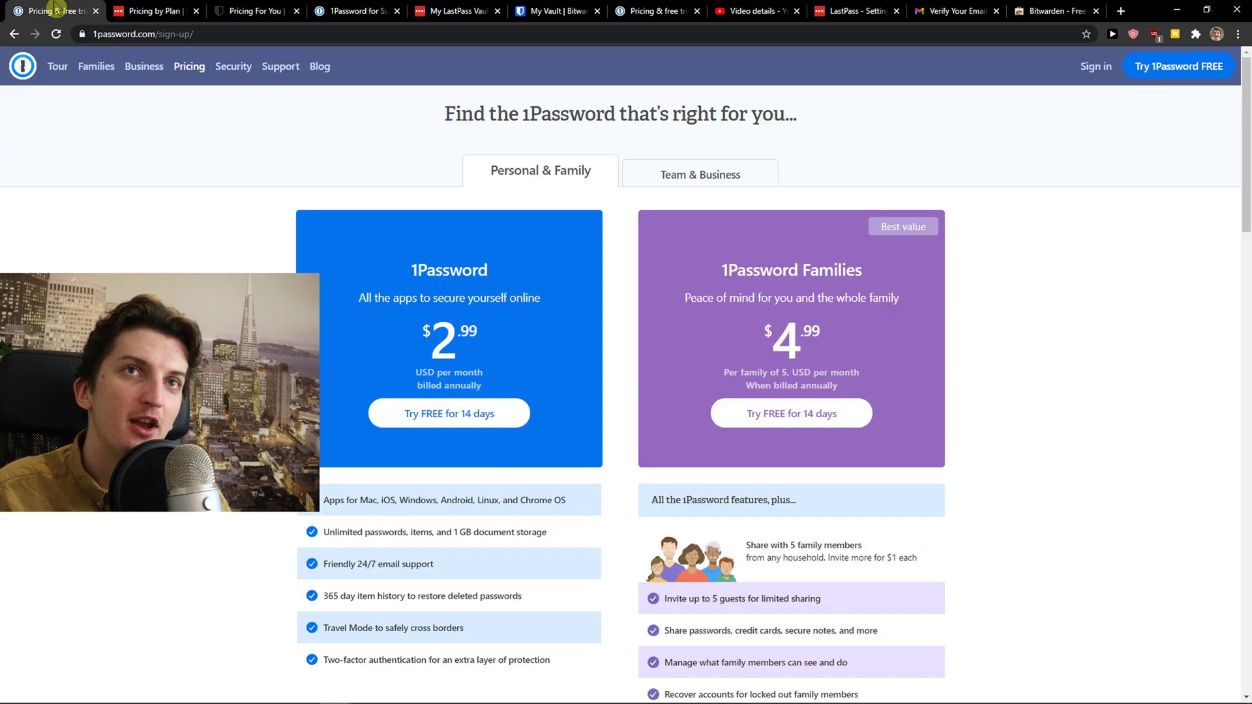
click(532, 690)
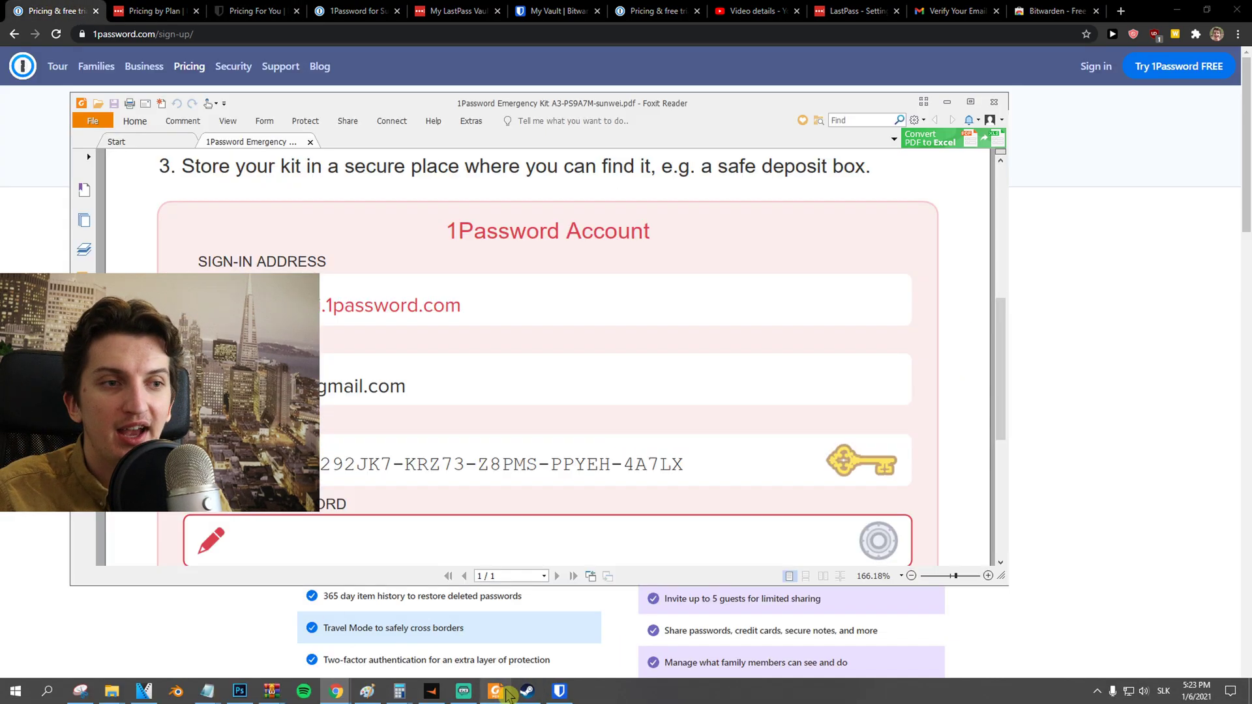
scroll(418, 500, up, 6)
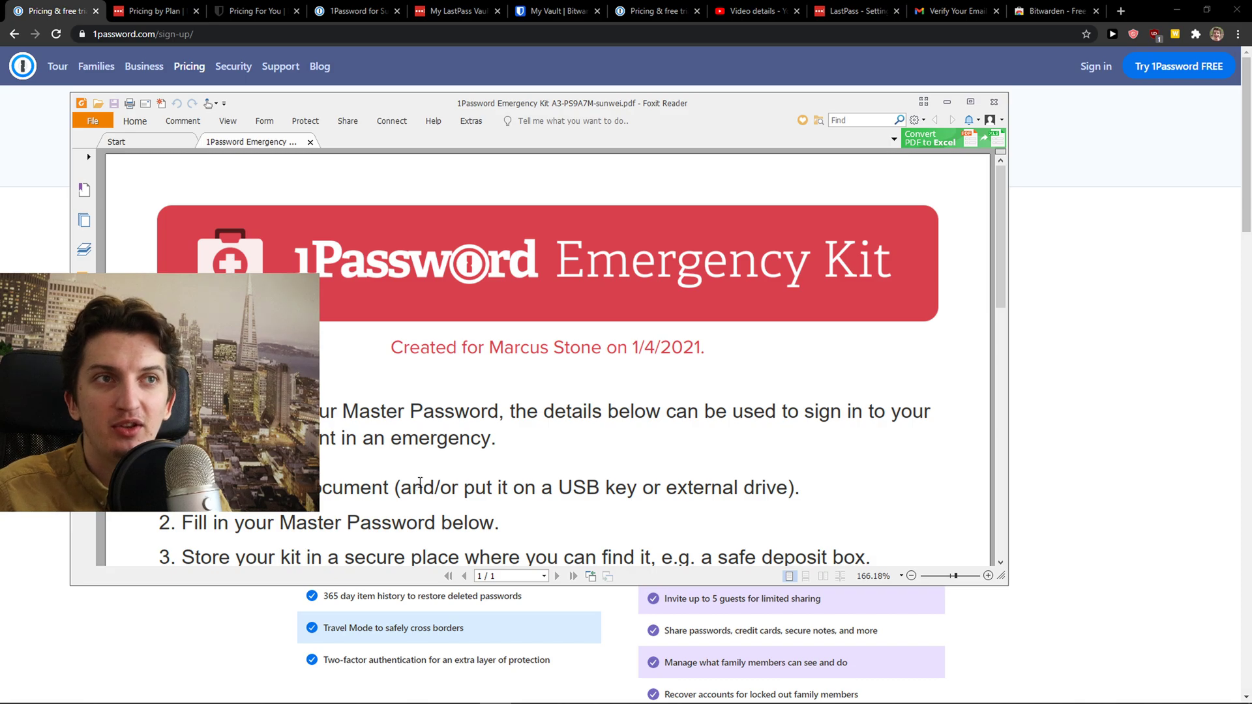
scroll(420, 482, down, 8)
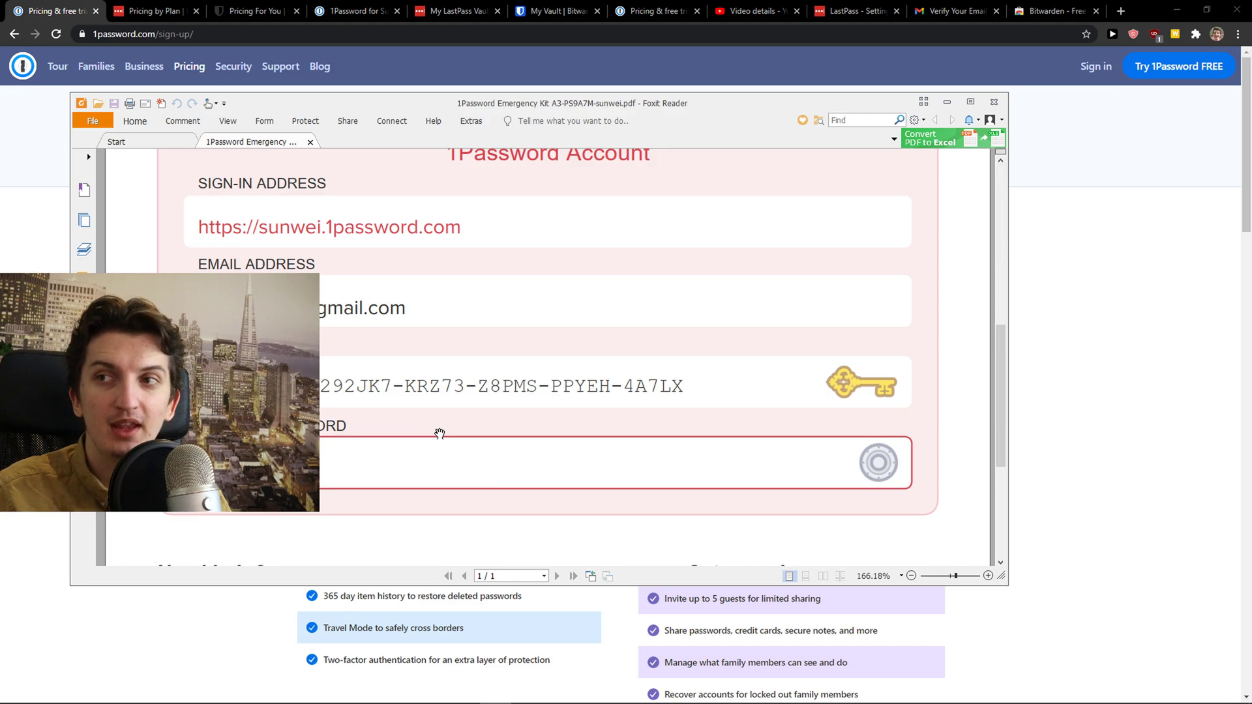
scroll(319, 443, up, 1)
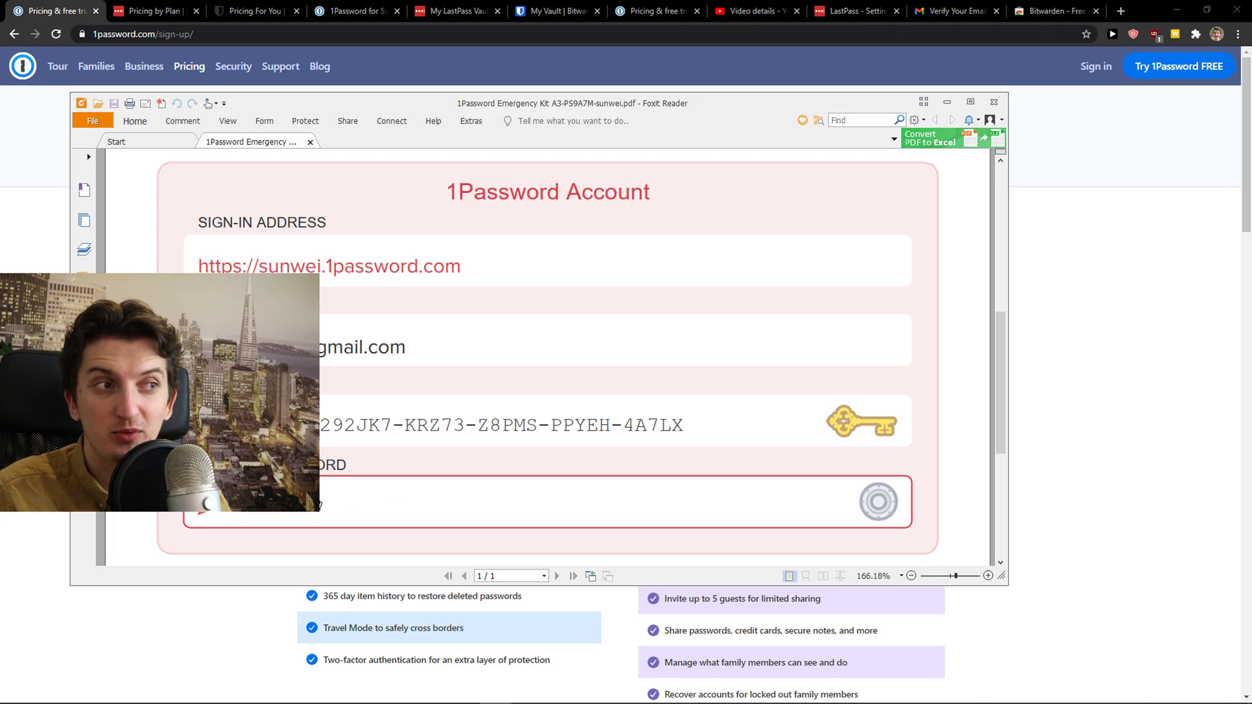
scroll(344, 503, up, 1)
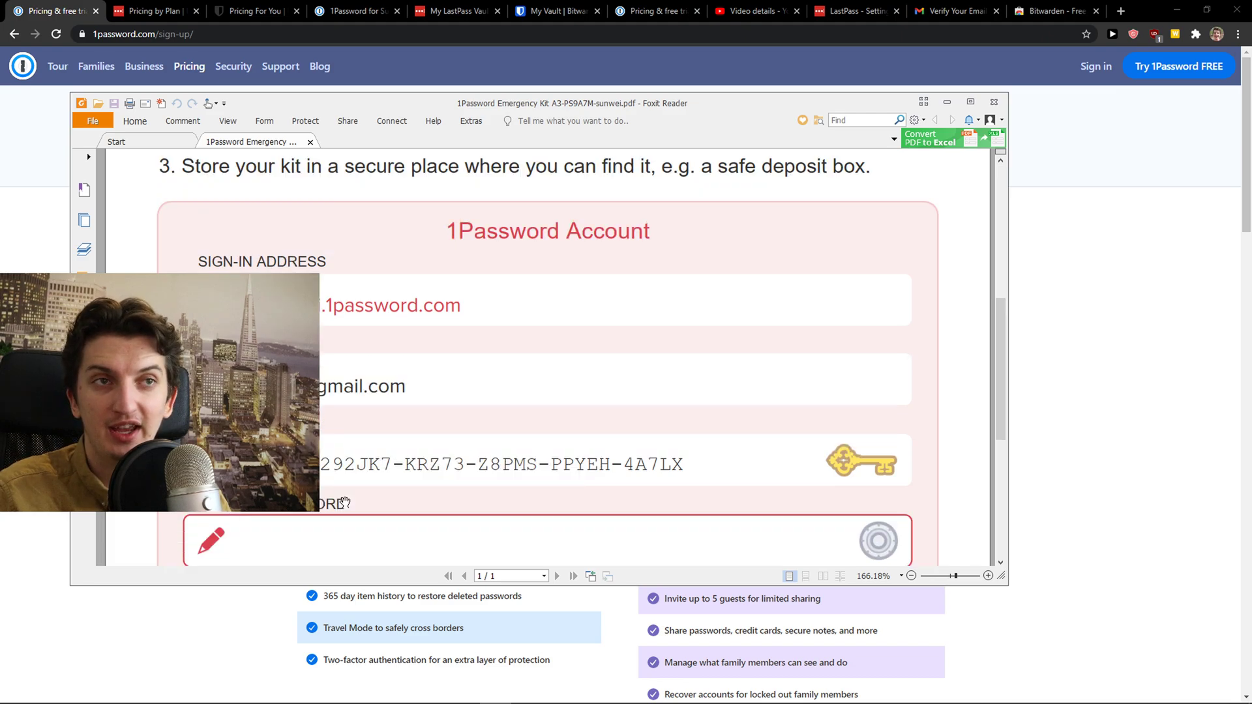
scroll(344, 503, up, 6)
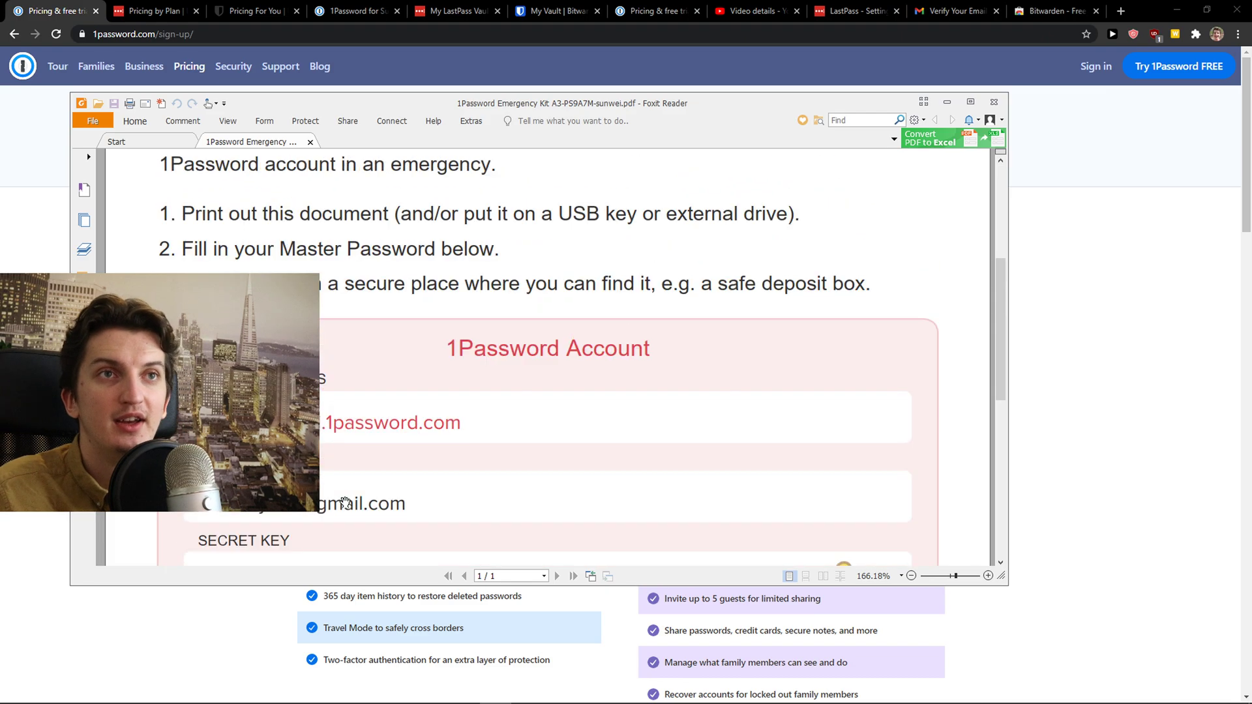
scroll(341, 504, down, 4)
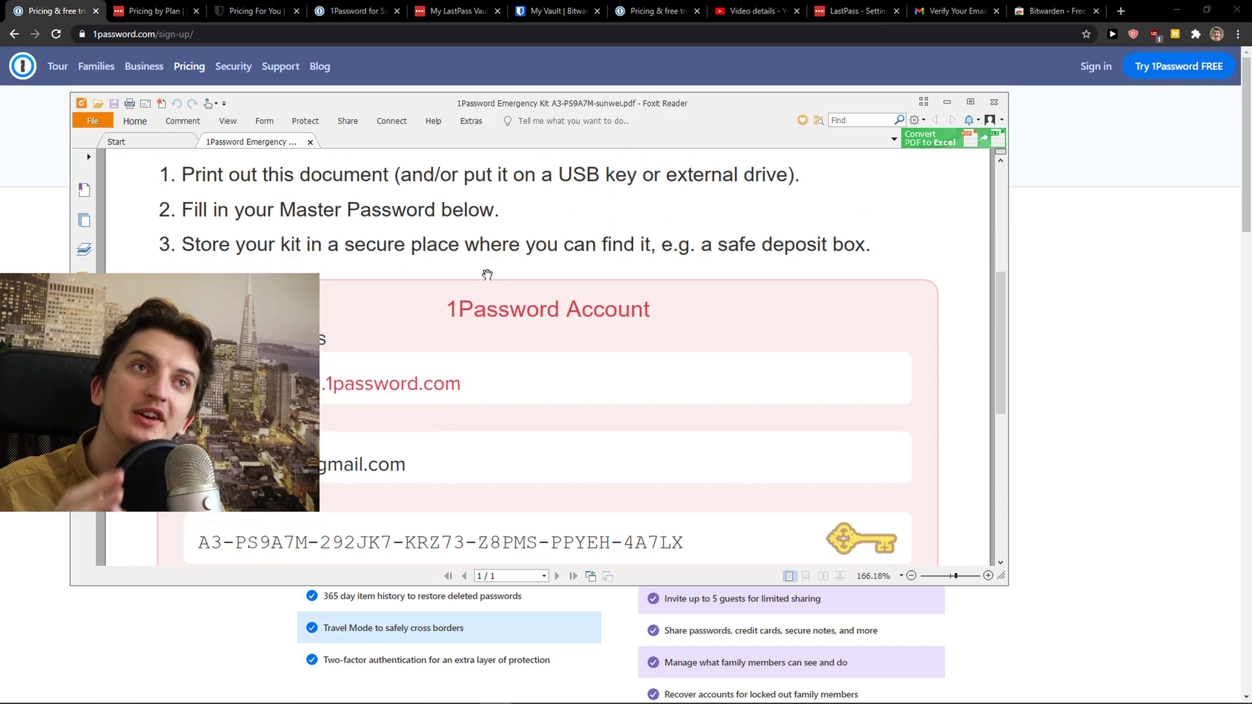
In the 1Password vault, browse Favorites, All Items, the Welcome note and the Facebook login
click(334, 9)
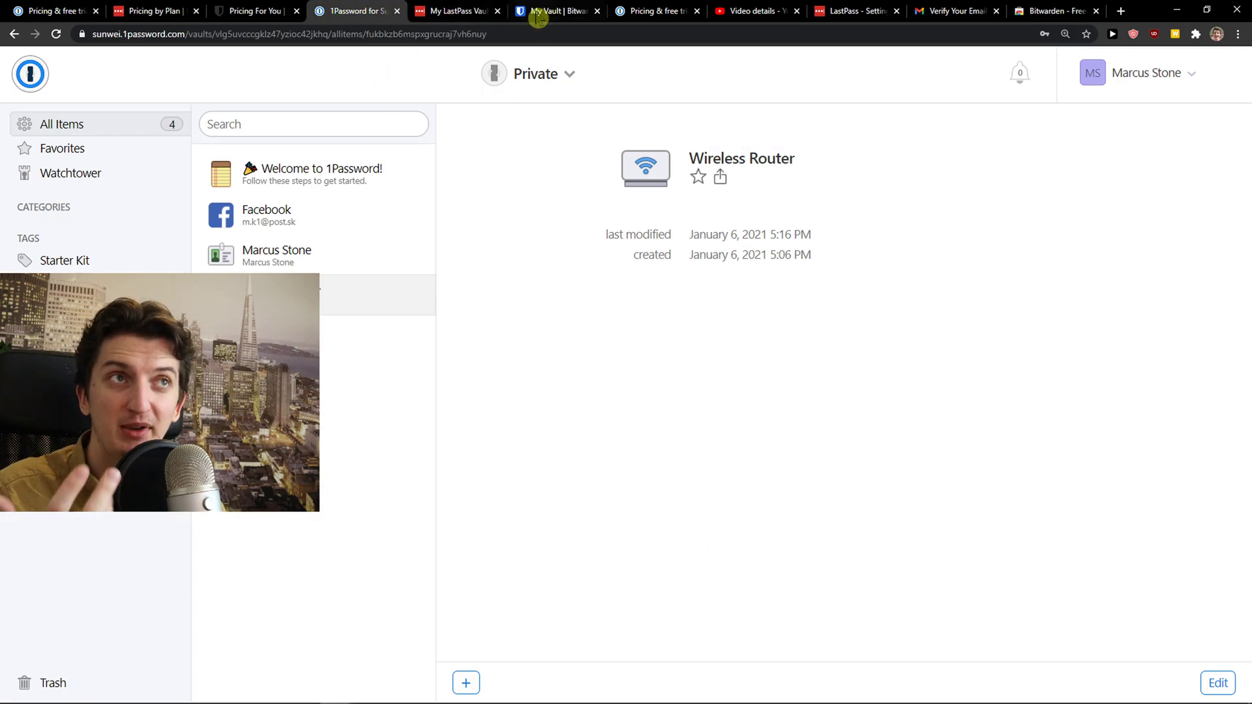
click(450, 11)
click(334, 13)
click(90, 150)
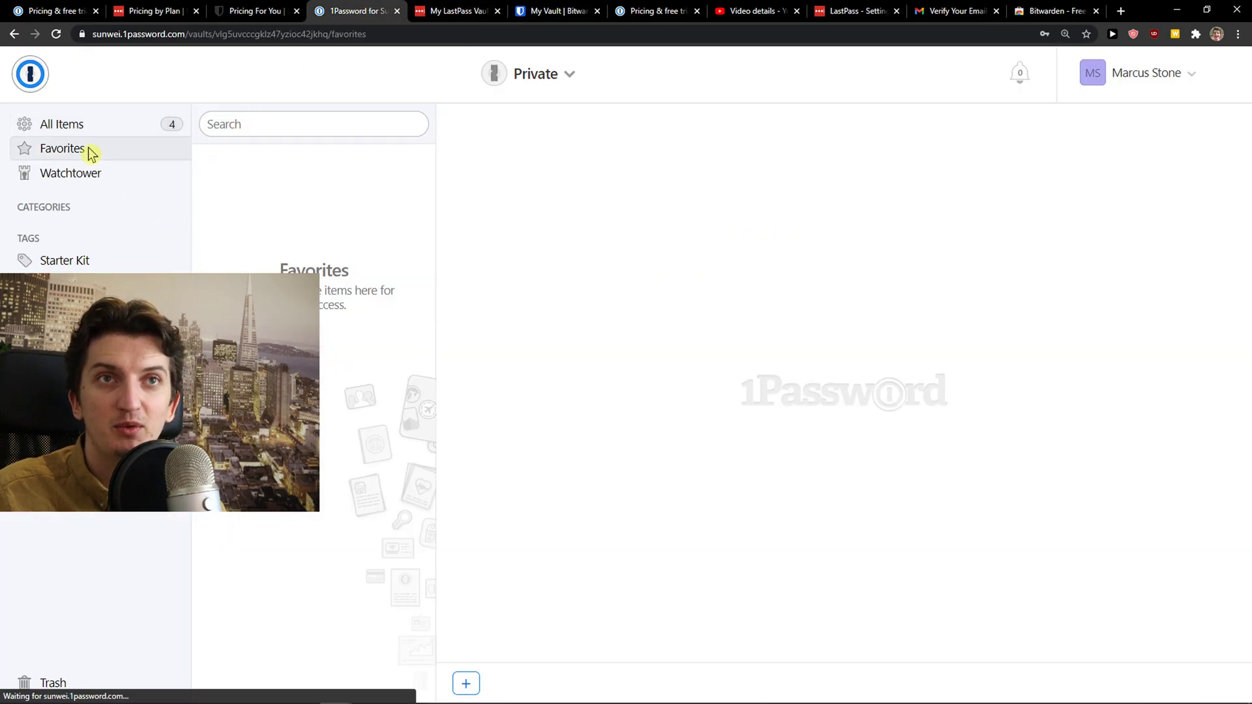
click(112, 131)
click(250, 188)
click(277, 225)
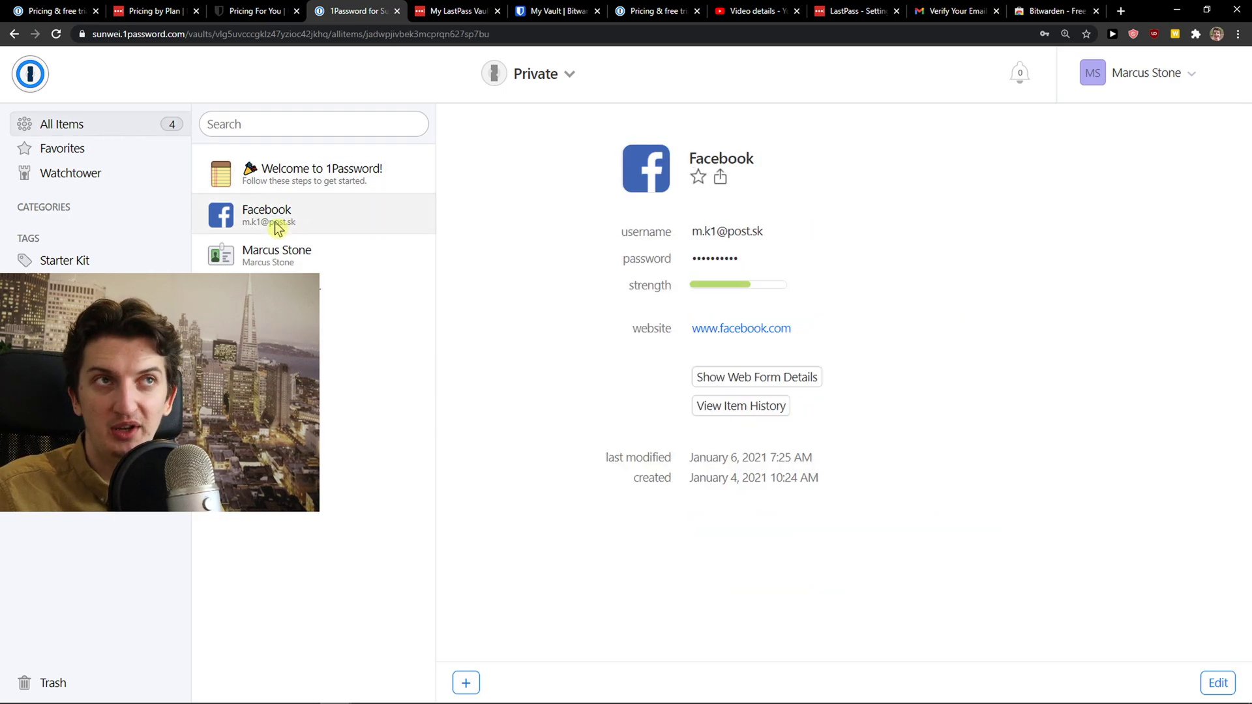
Check each Watchtower list (compromised, reused, weak, unsecured, missing 2FA), then show the new-item types
click(111, 177)
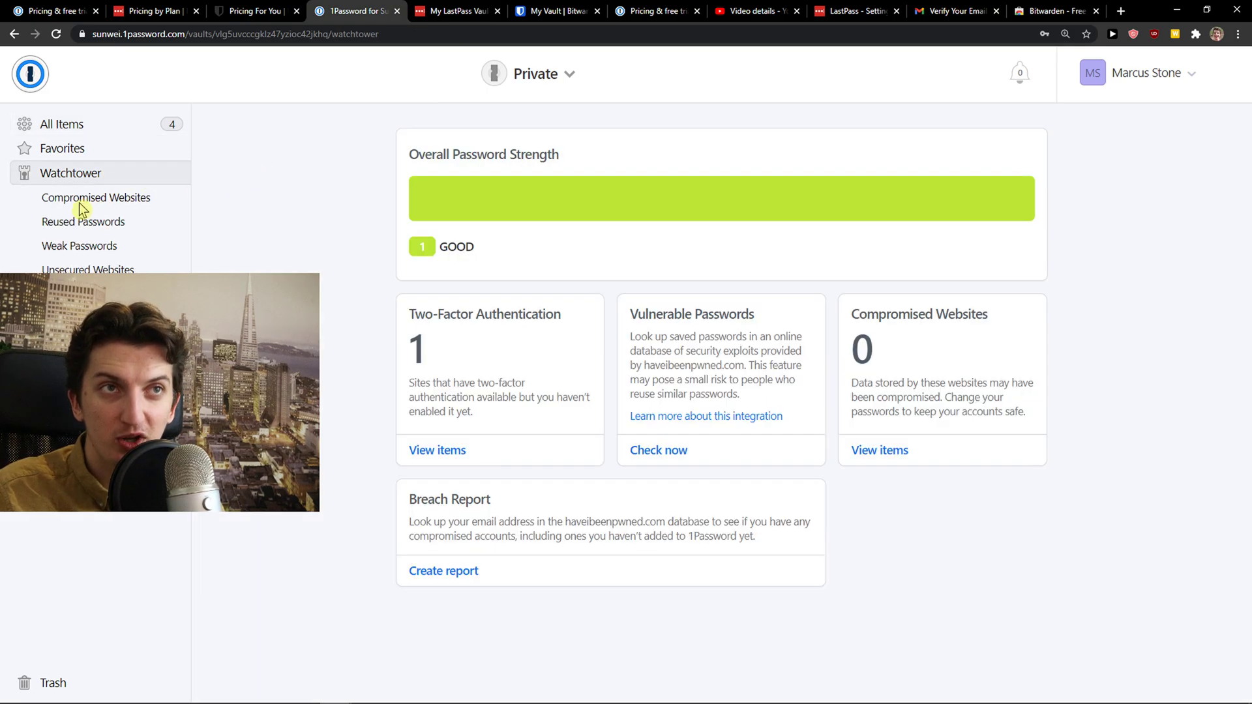
click(84, 201)
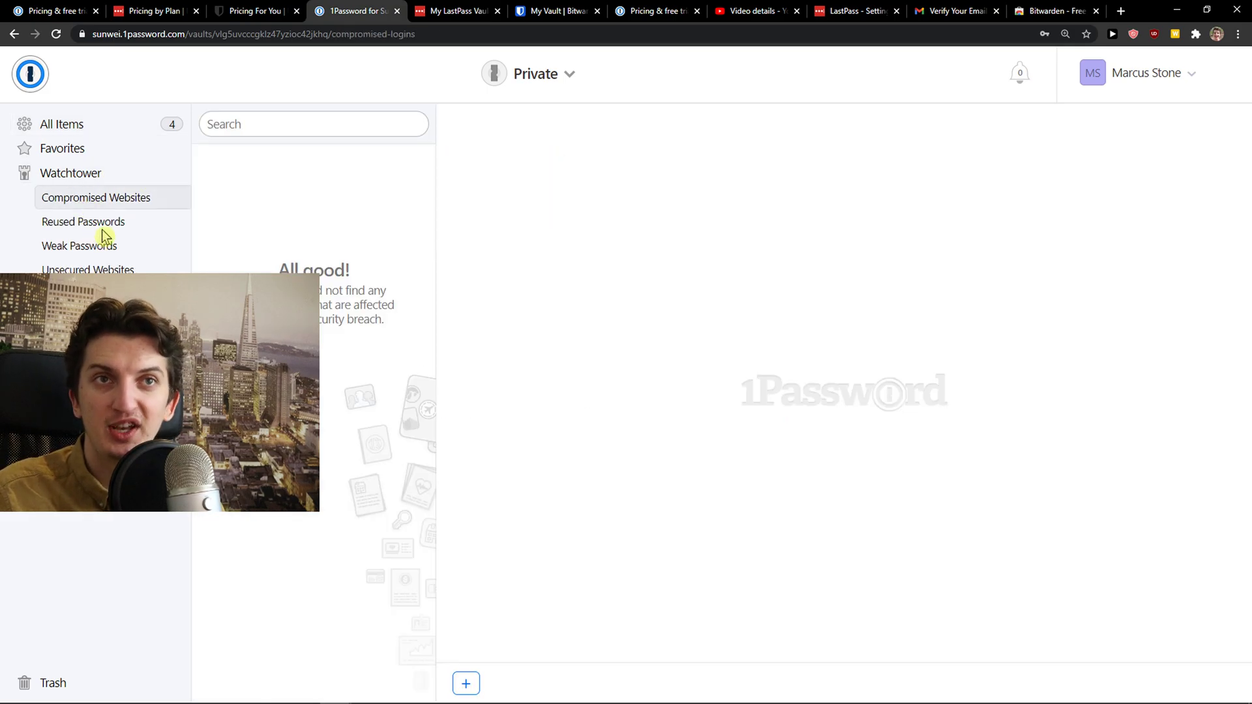
click(102, 229)
click(102, 248)
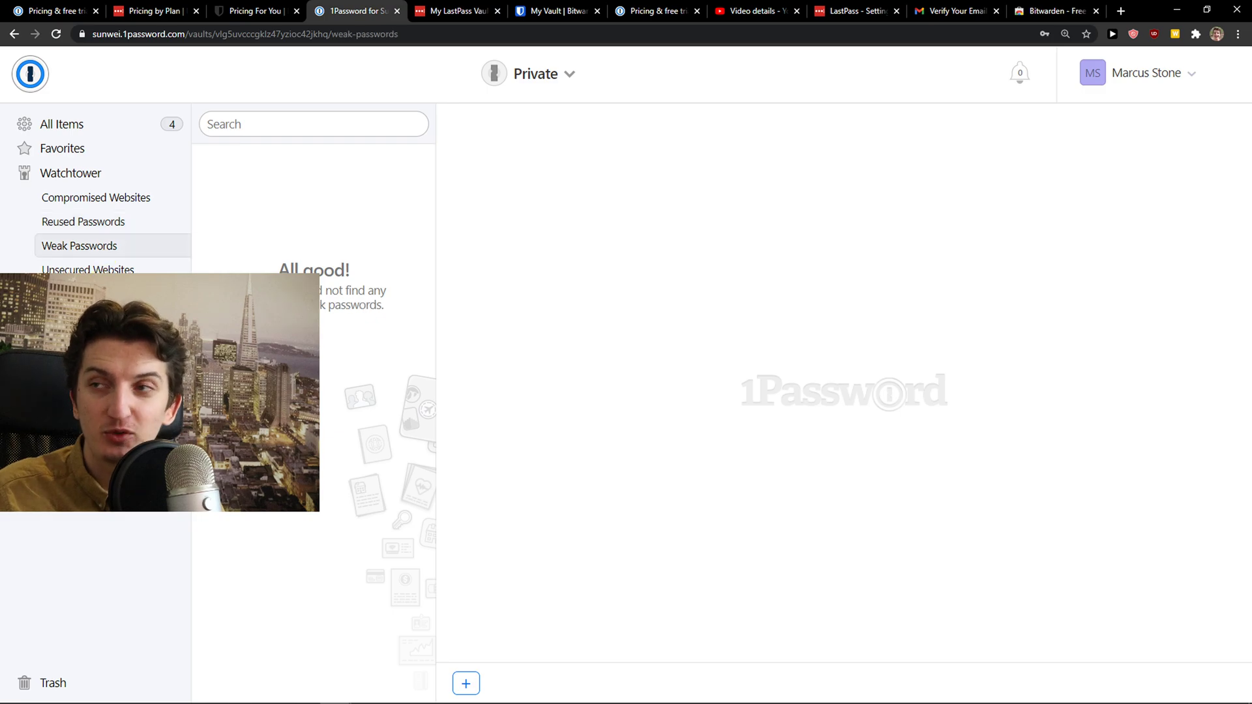
click(84, 272)
click(87, 297)
click(59, 149)
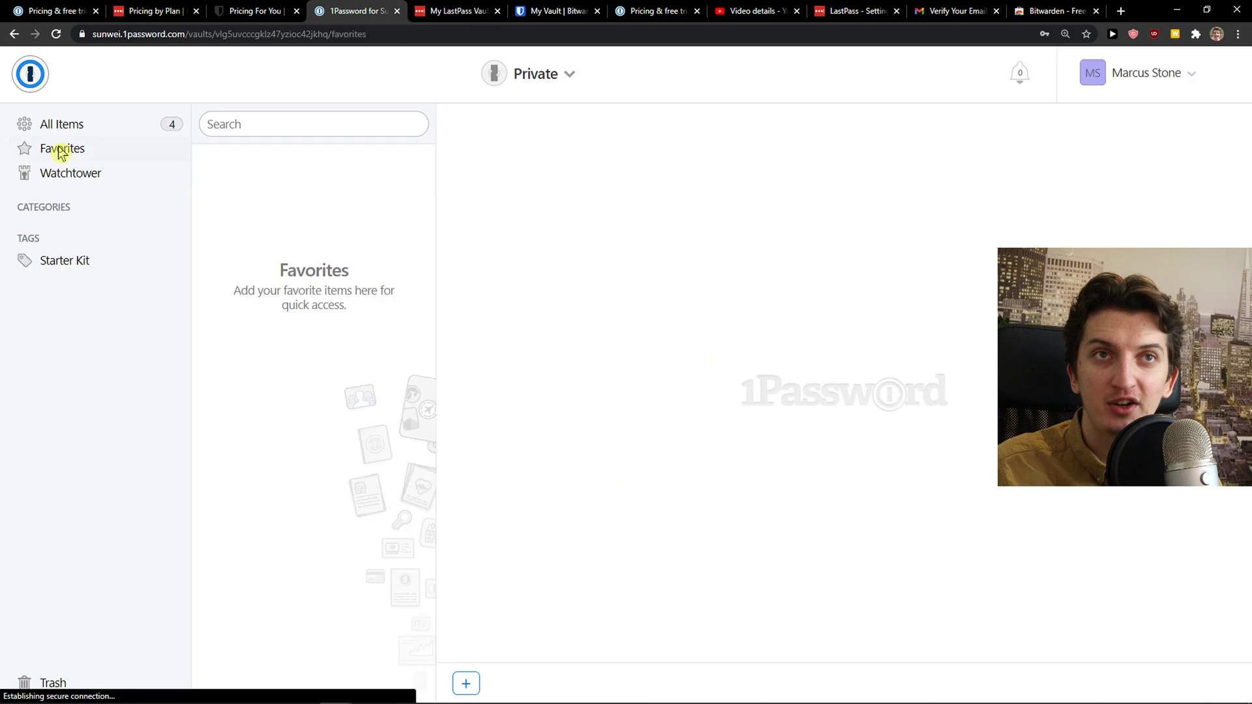
click(96, 130)
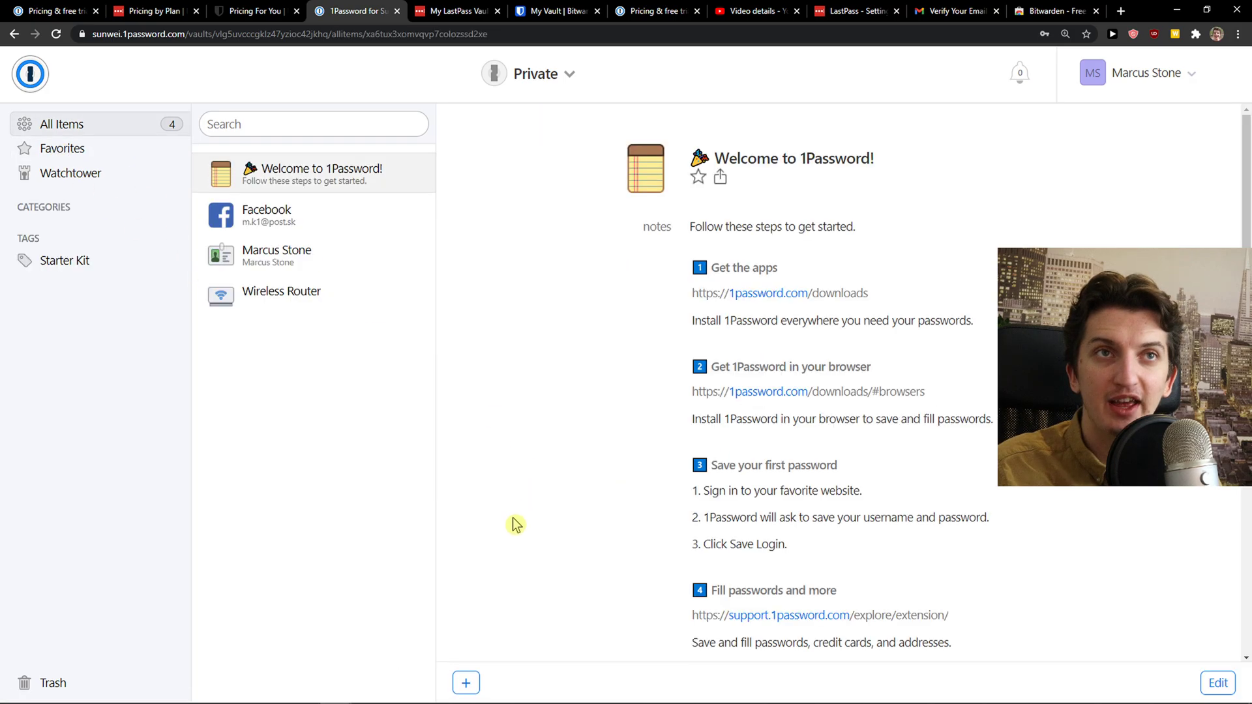
click(467, 682)
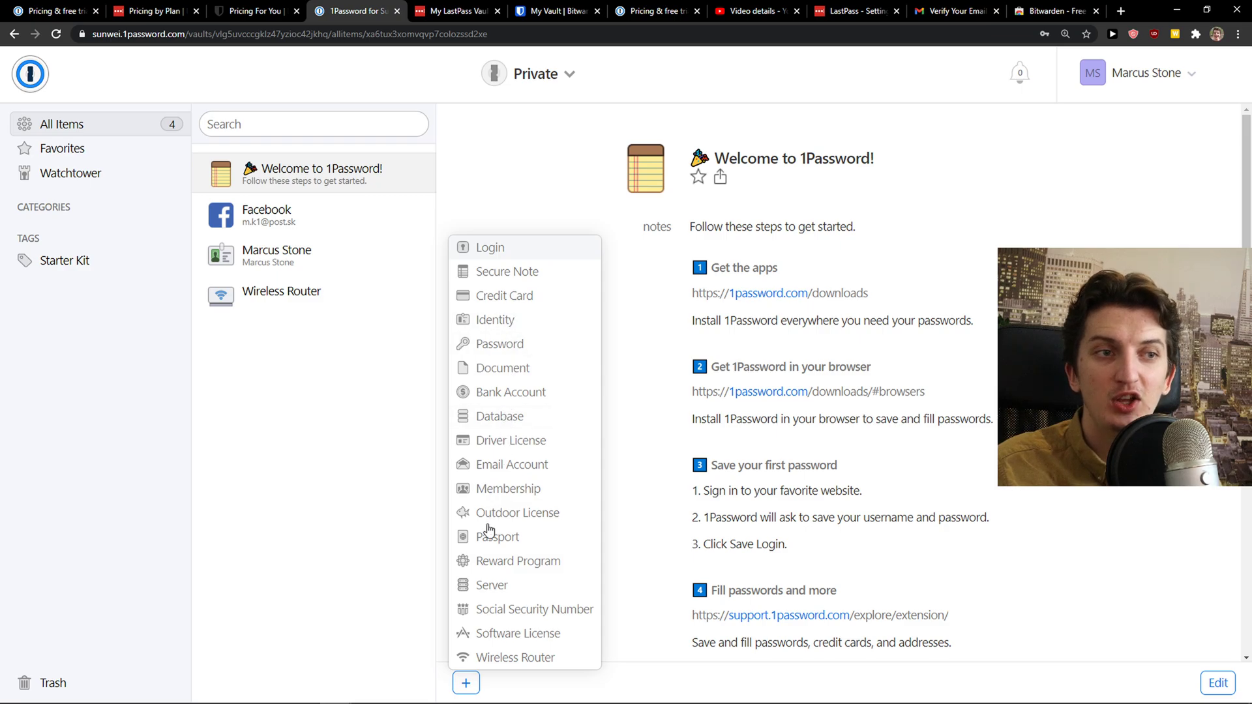
Start a new Login item and paste a password into its password field
click(504, 249)
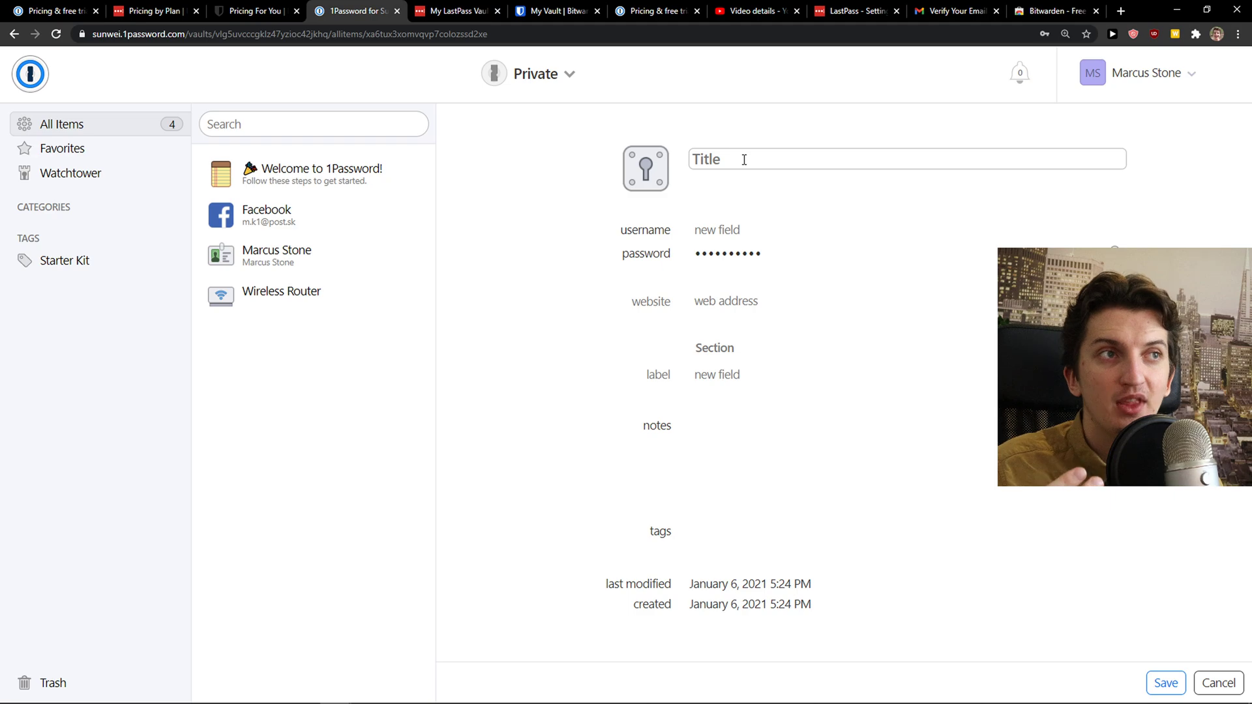
click(746, 230)
click(744, 253)
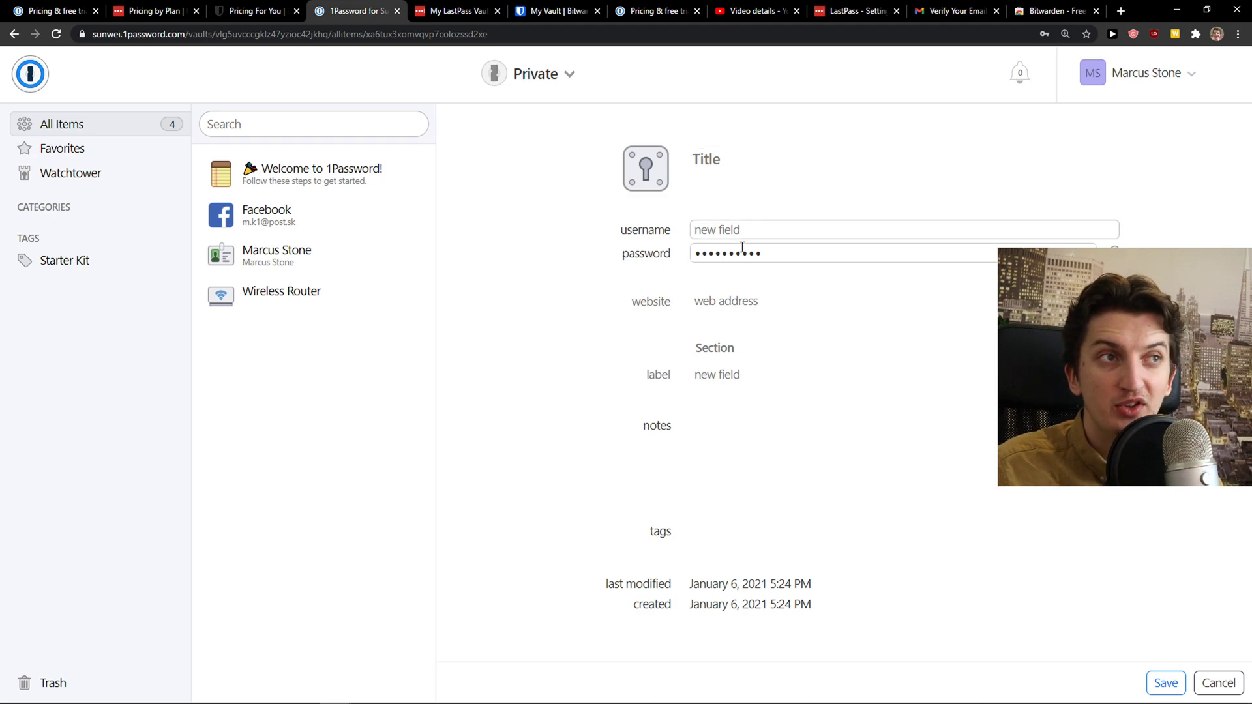
key(ctrl+v)
click(735, 300)
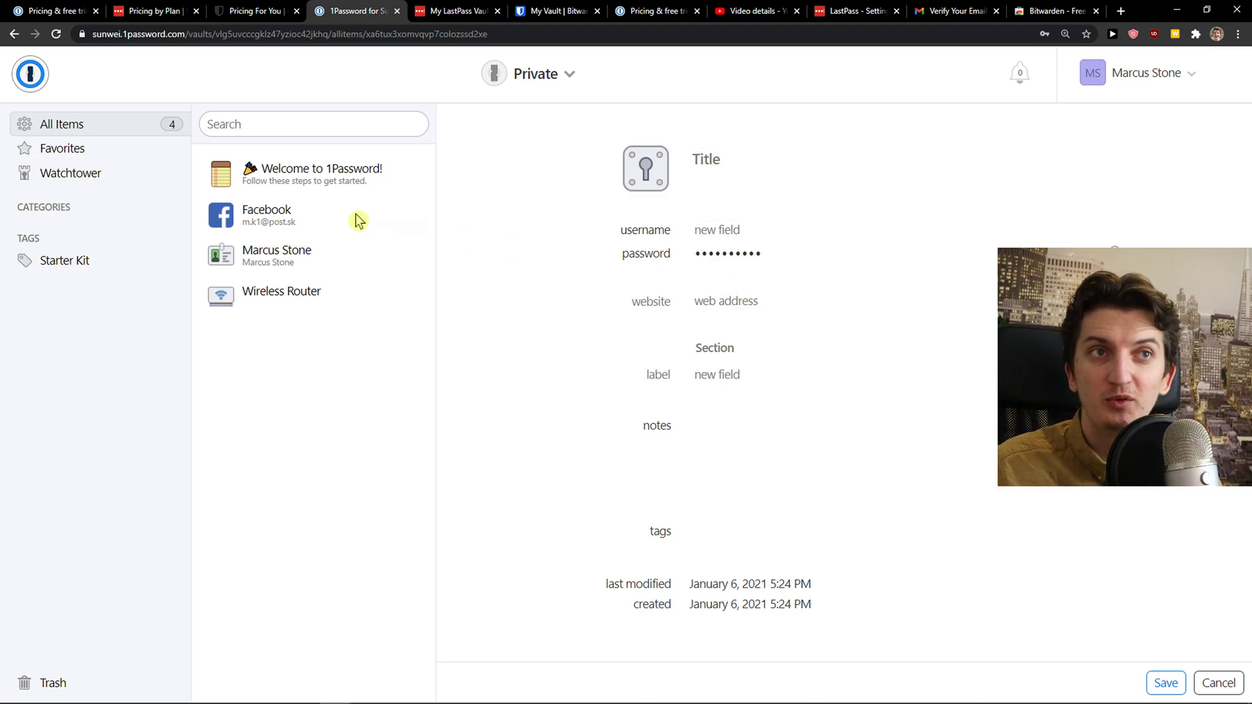
Open the existing Facebook login, discard the unsaved new login, and return to 1Password's home page
click(357, 218)
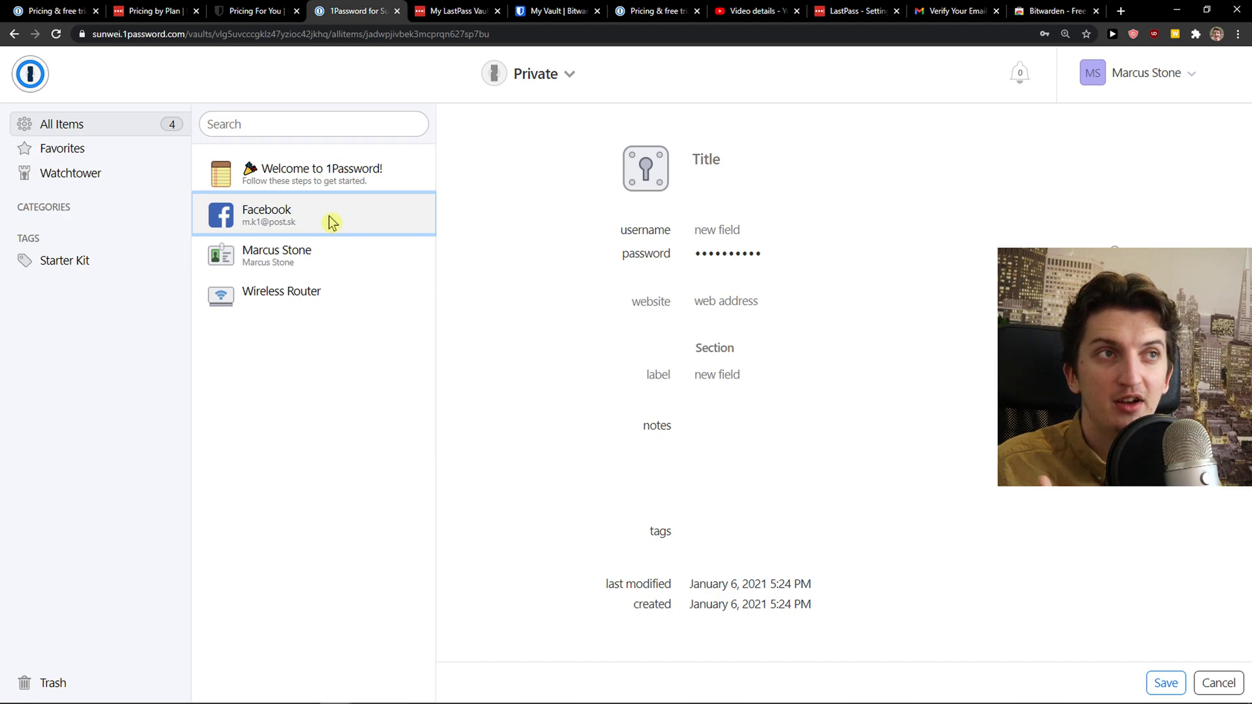
click(1217, 681)
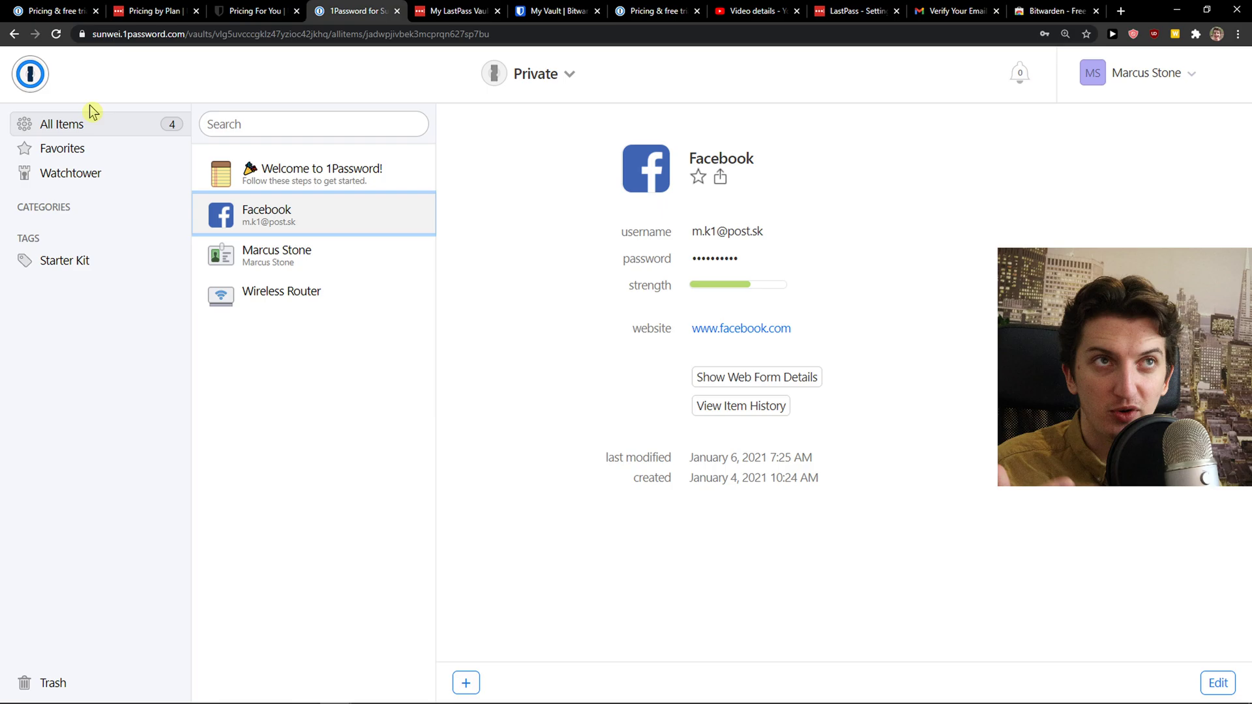
click(42, 77)
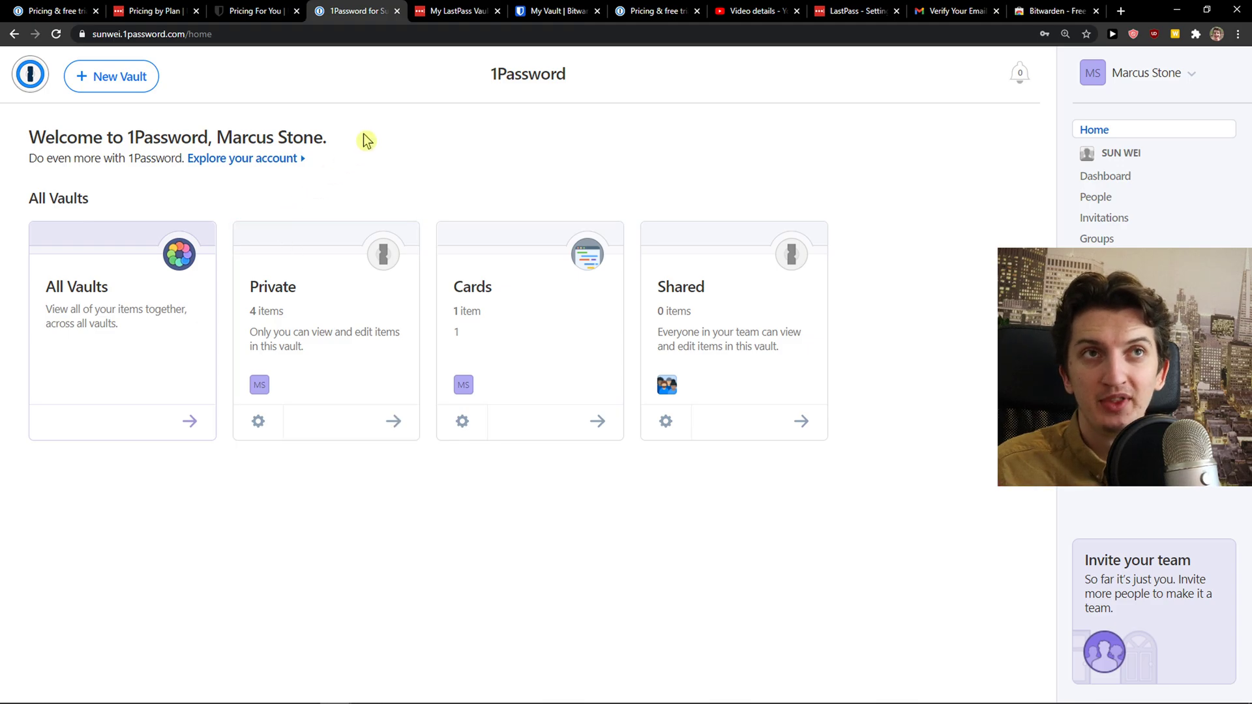
Look at 1Password's Private vault items, then go back to the LastPass vault
click(436, 11)
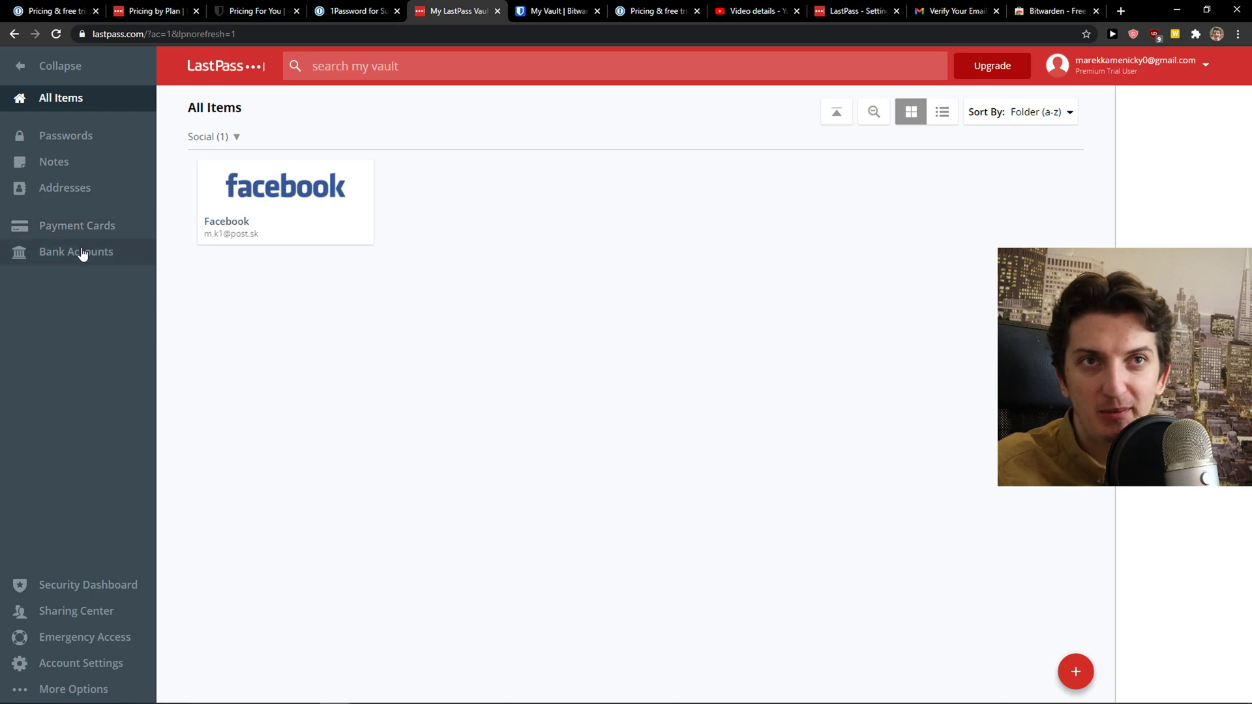
click(356, 10)
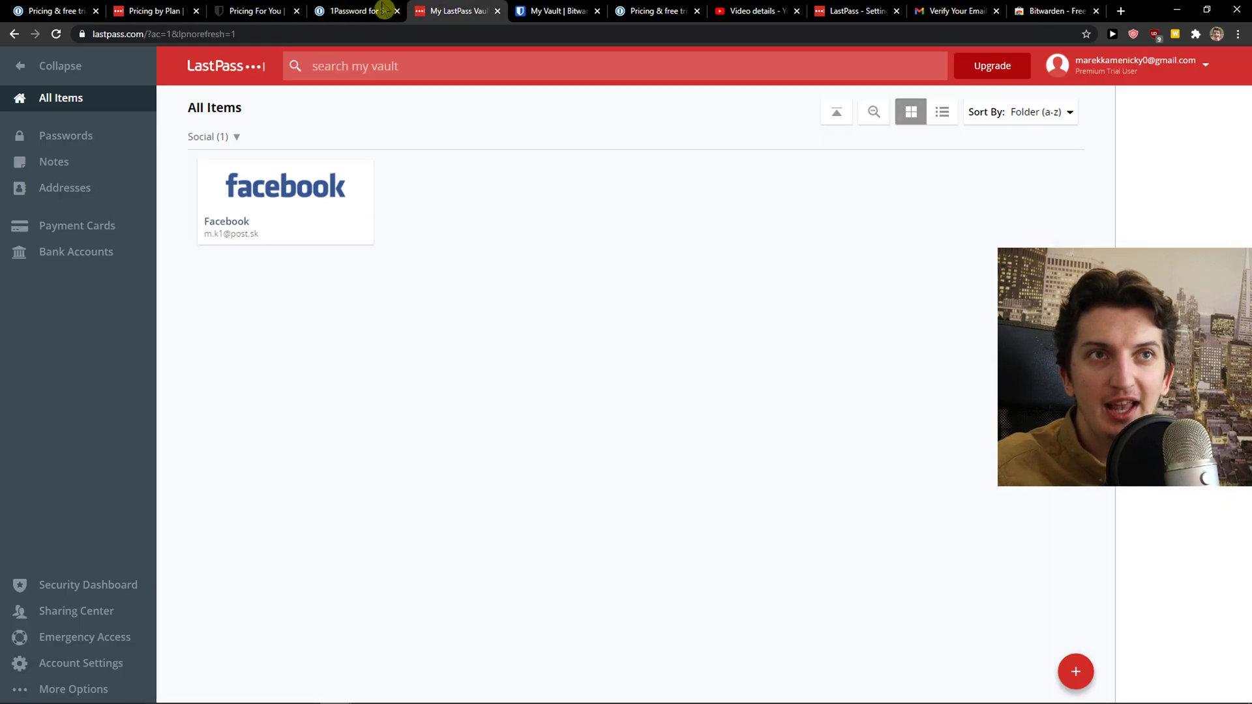
click(385, 9)
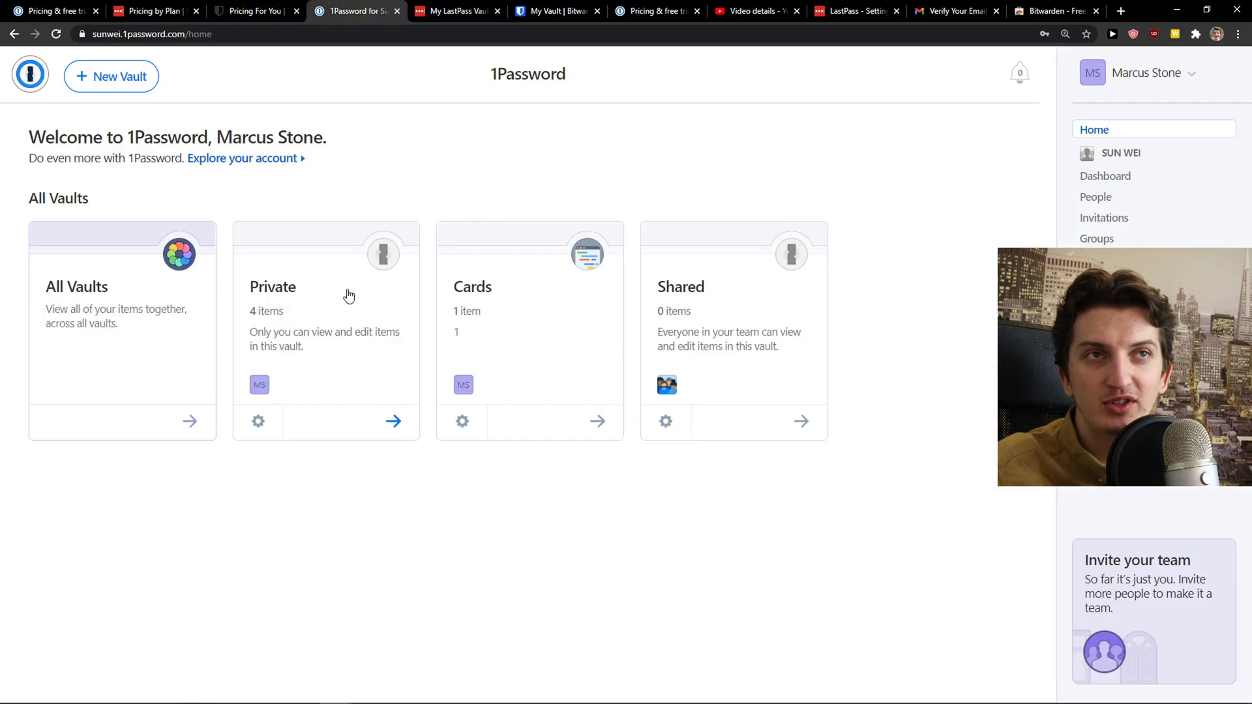
click(349, 297)
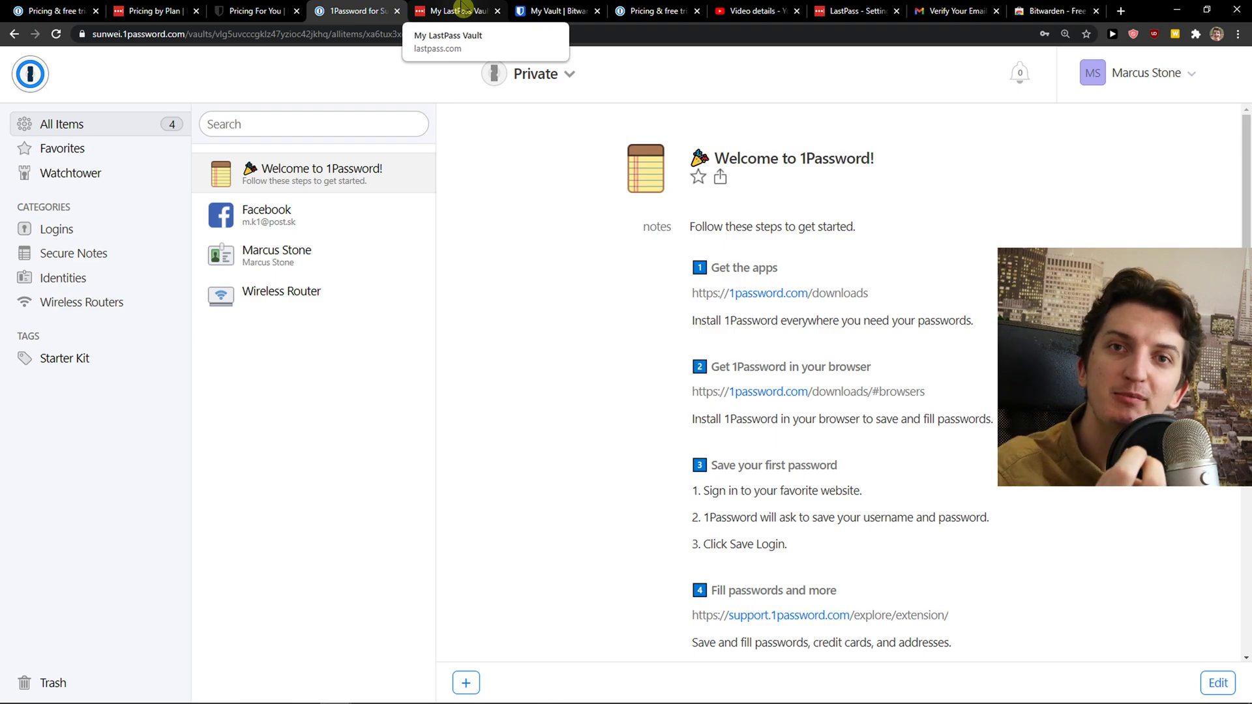
click(463, 9)
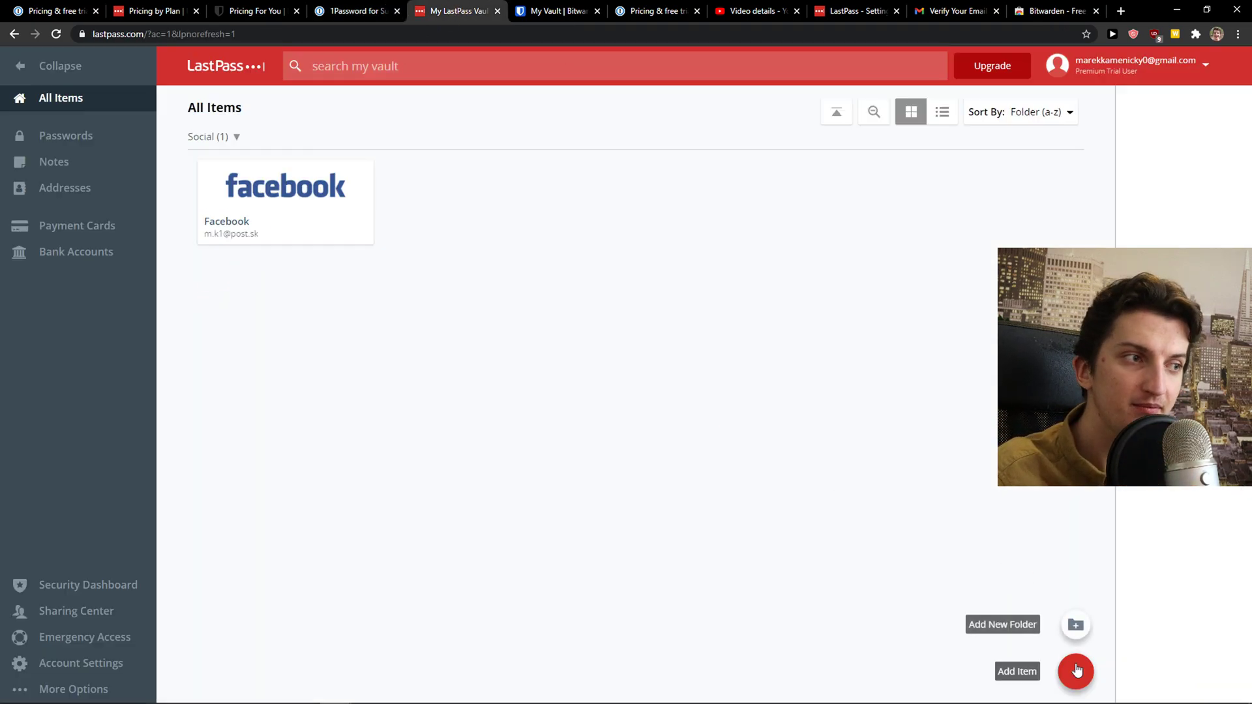
In LastPass, toggle through the extra item types and open a new PASSWORD entry form
click(1076, 670)
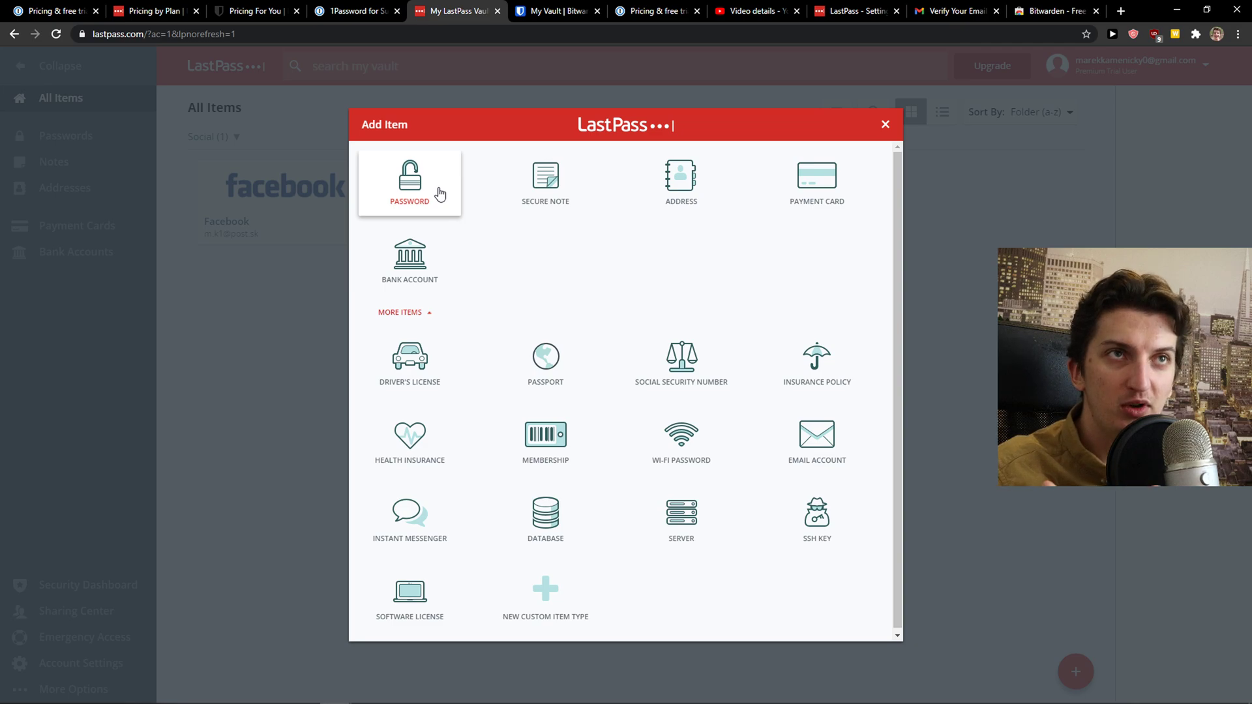
click(404, 312)
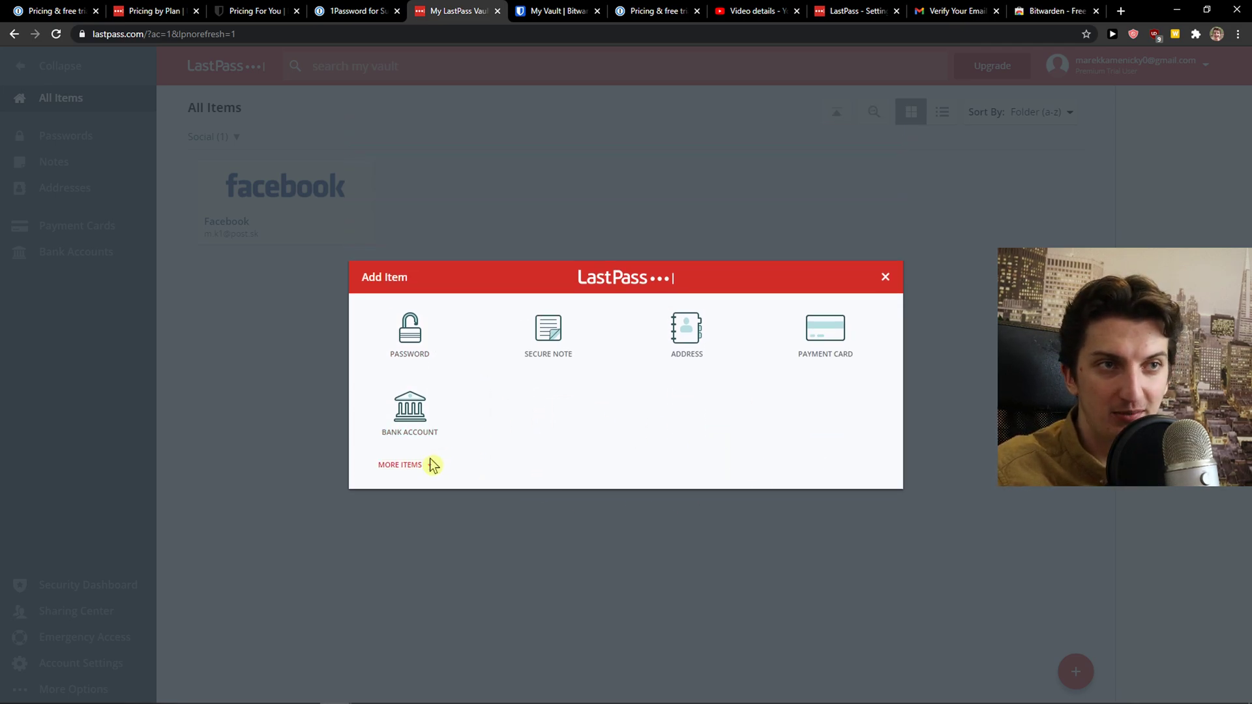
click(409, 463)
click(410, 219)
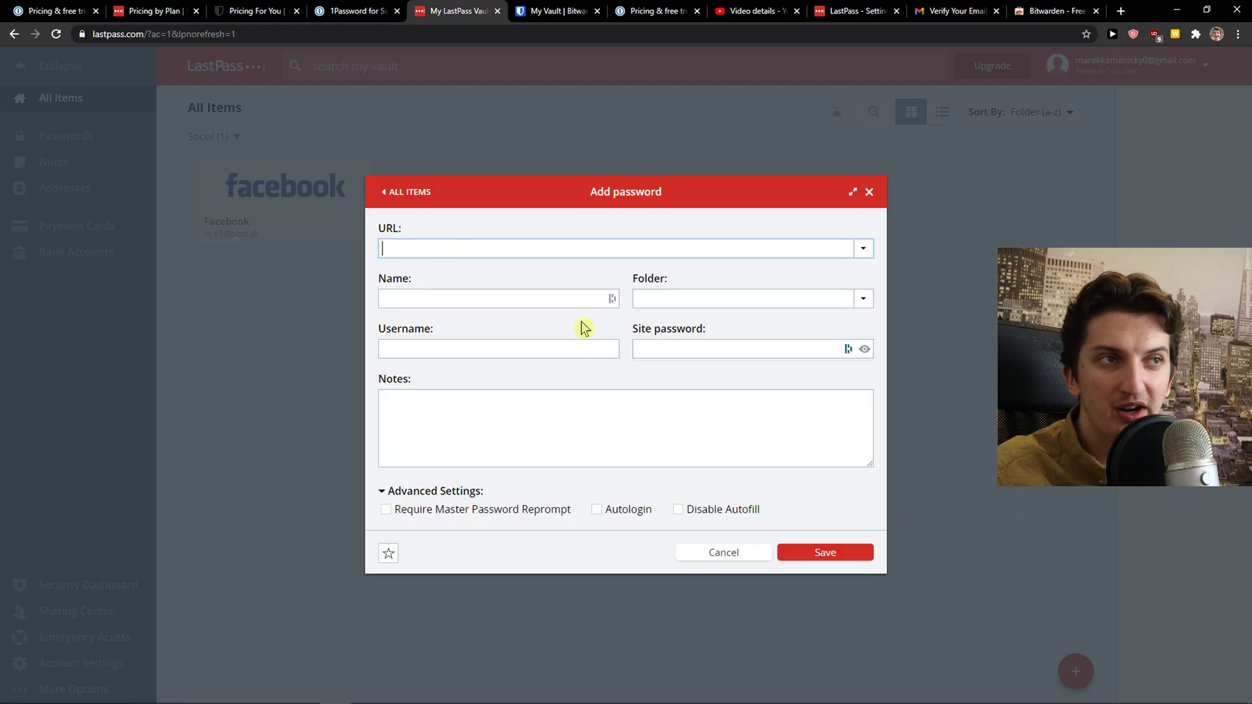
Compare with 1Password's Facebook login details, close the LastPass form unsaved, and show the Bitwarden vault
click(352, 11)
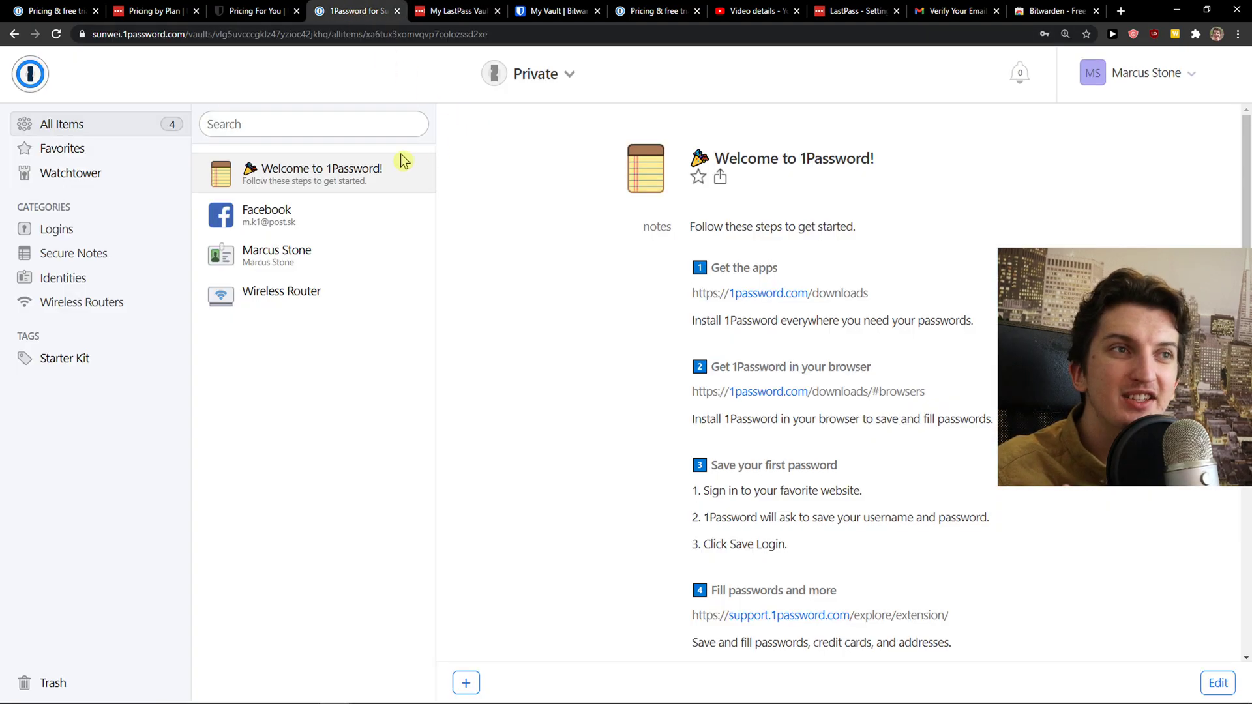
click(289, 212)
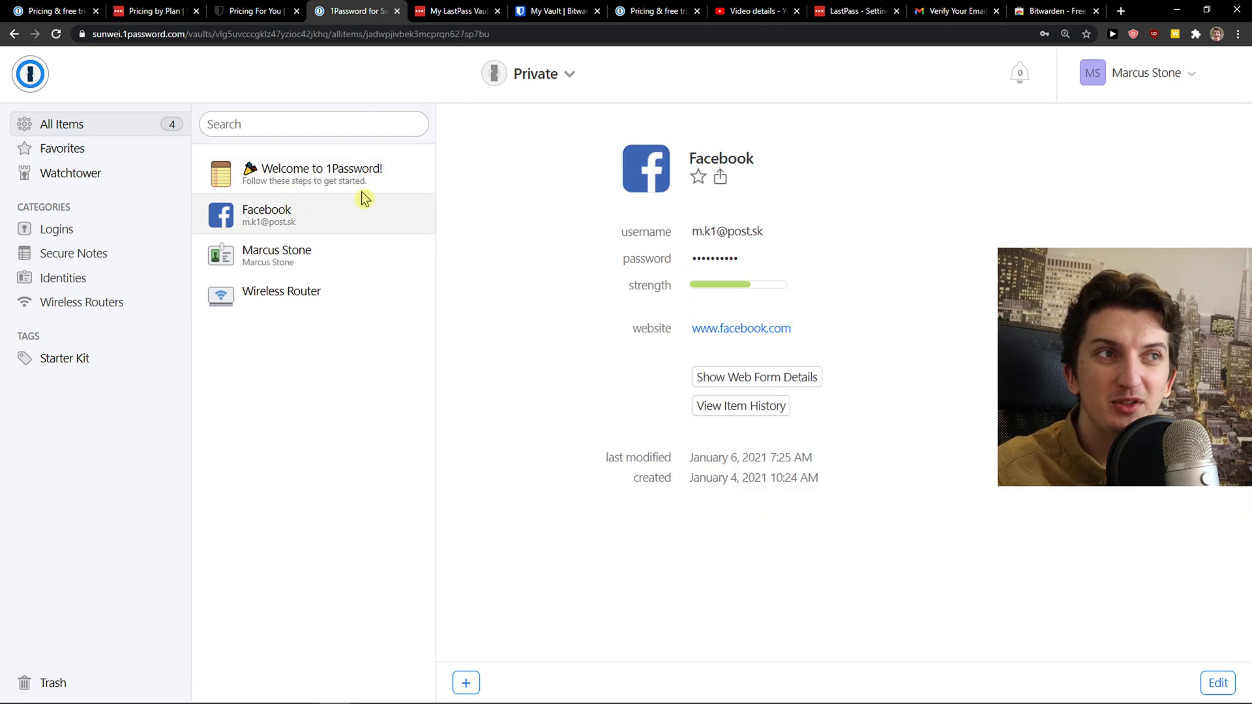
click(421, 10)
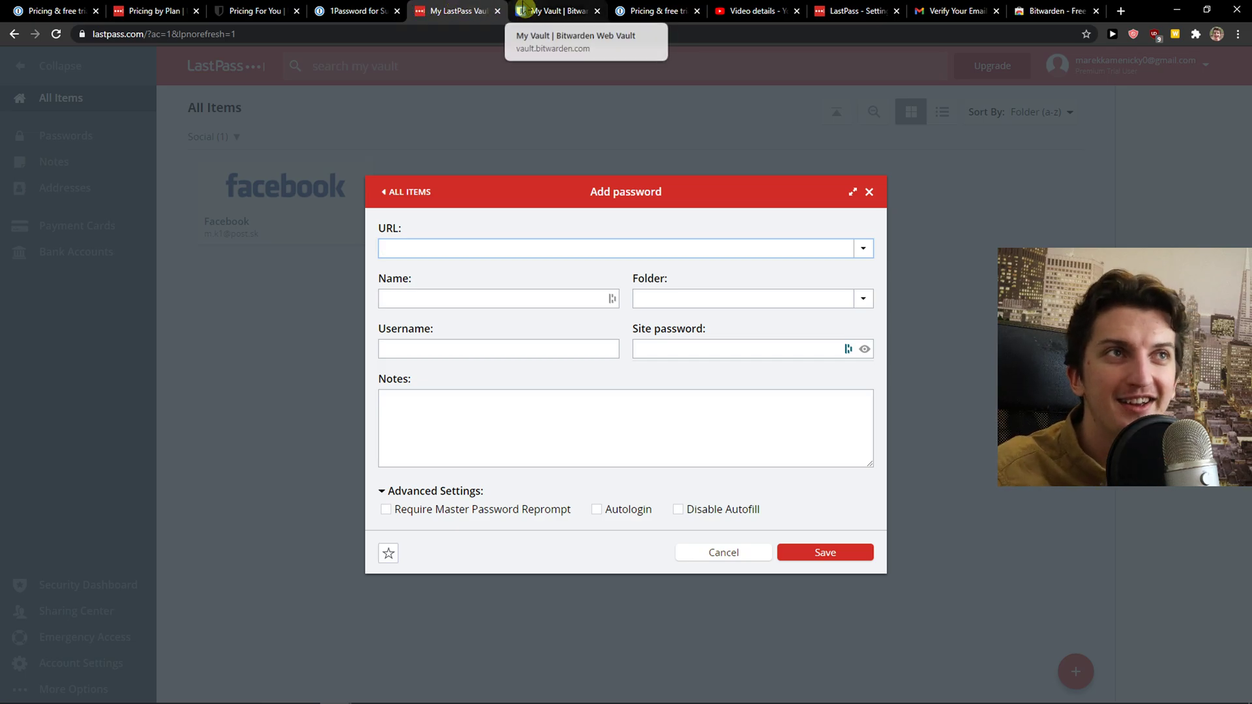
click(525, 9)
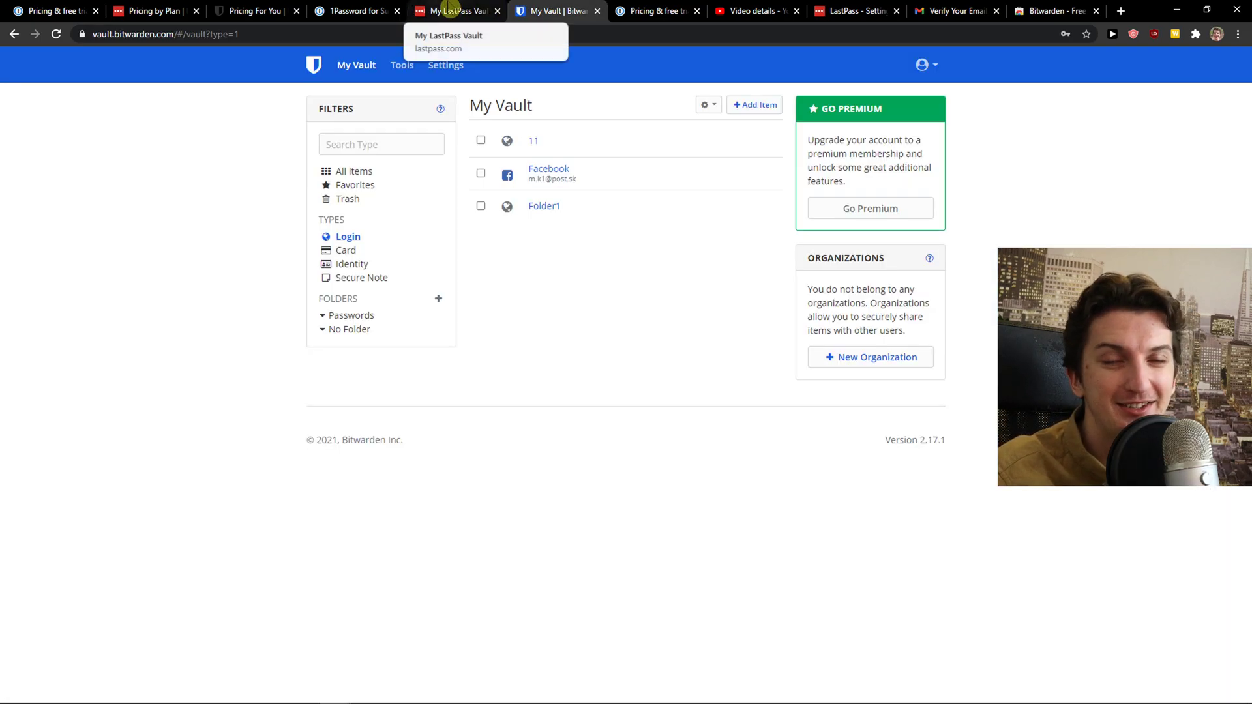
click(450, 9)
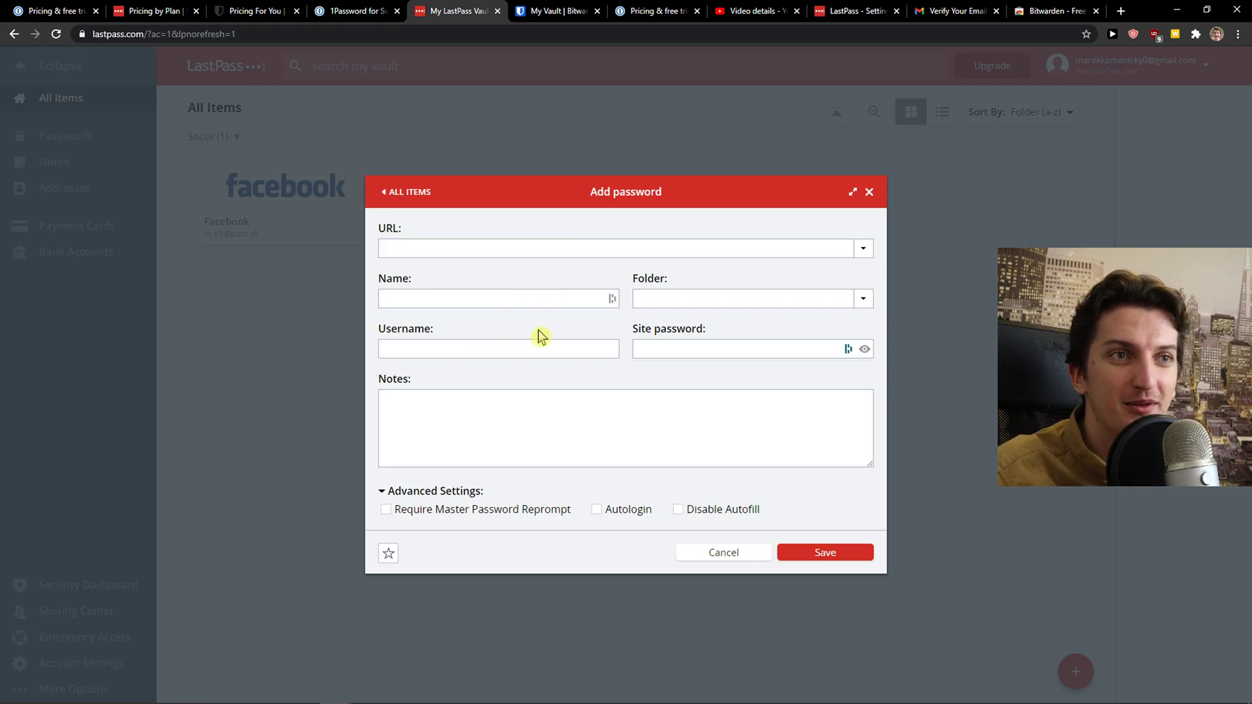
click(869, 192)
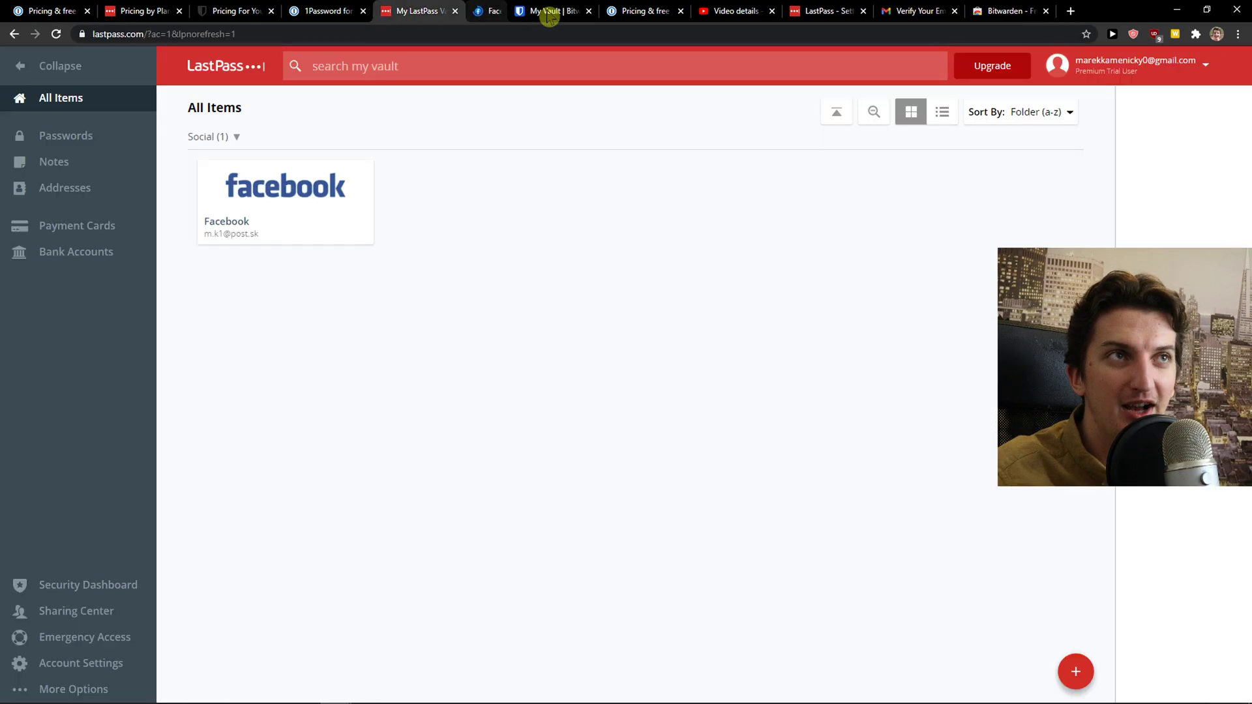
click(516, 11)
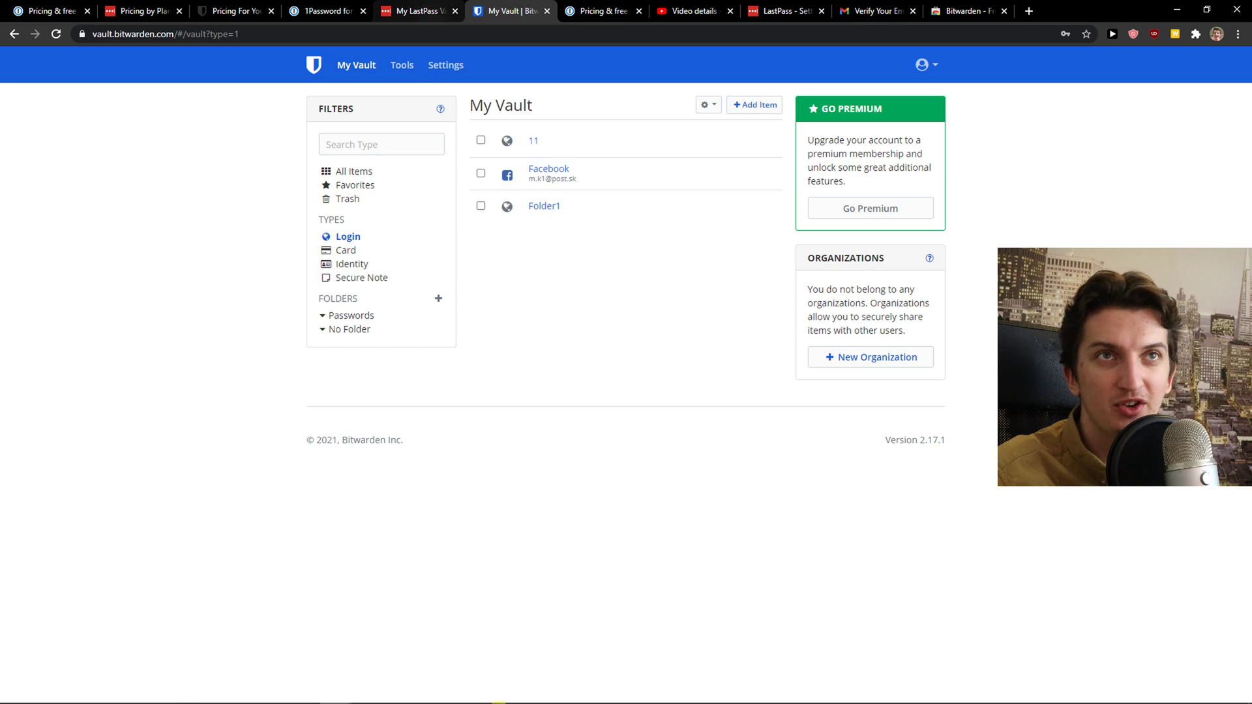
Open the Bitwarden desktop app, reposition its window, then return to the web vault
click(559, 690)
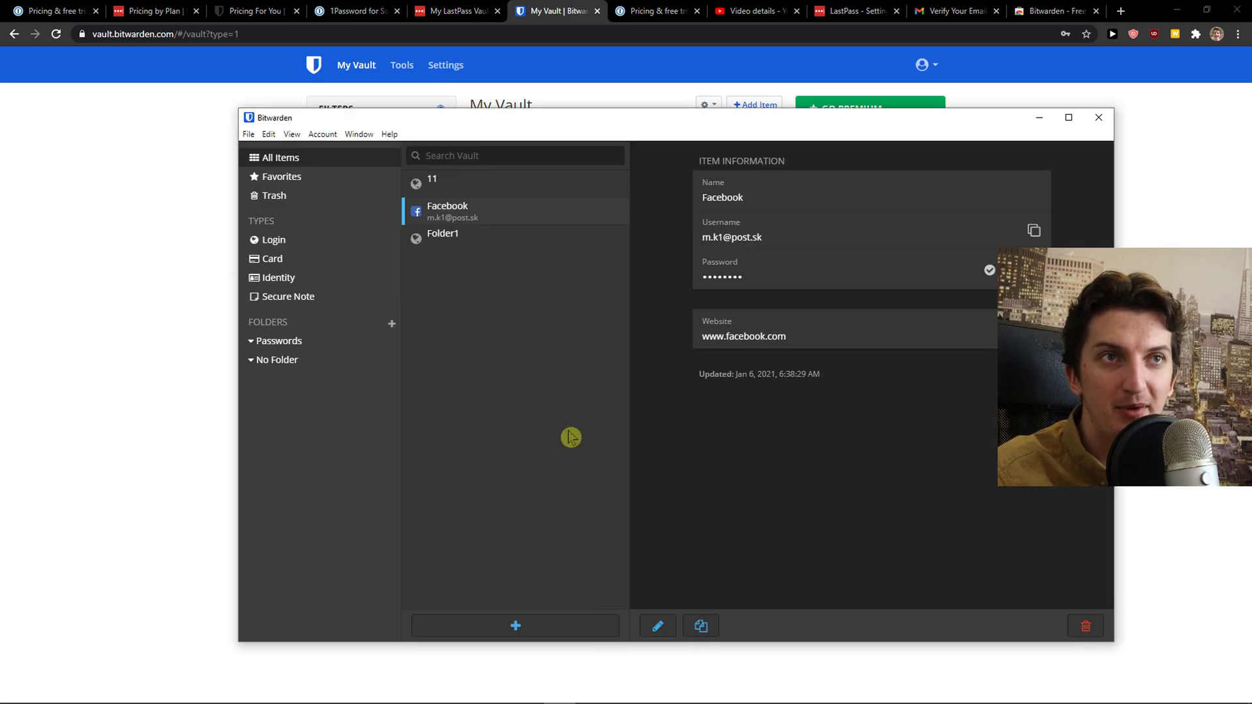
drag(412, 119, 404, 159)
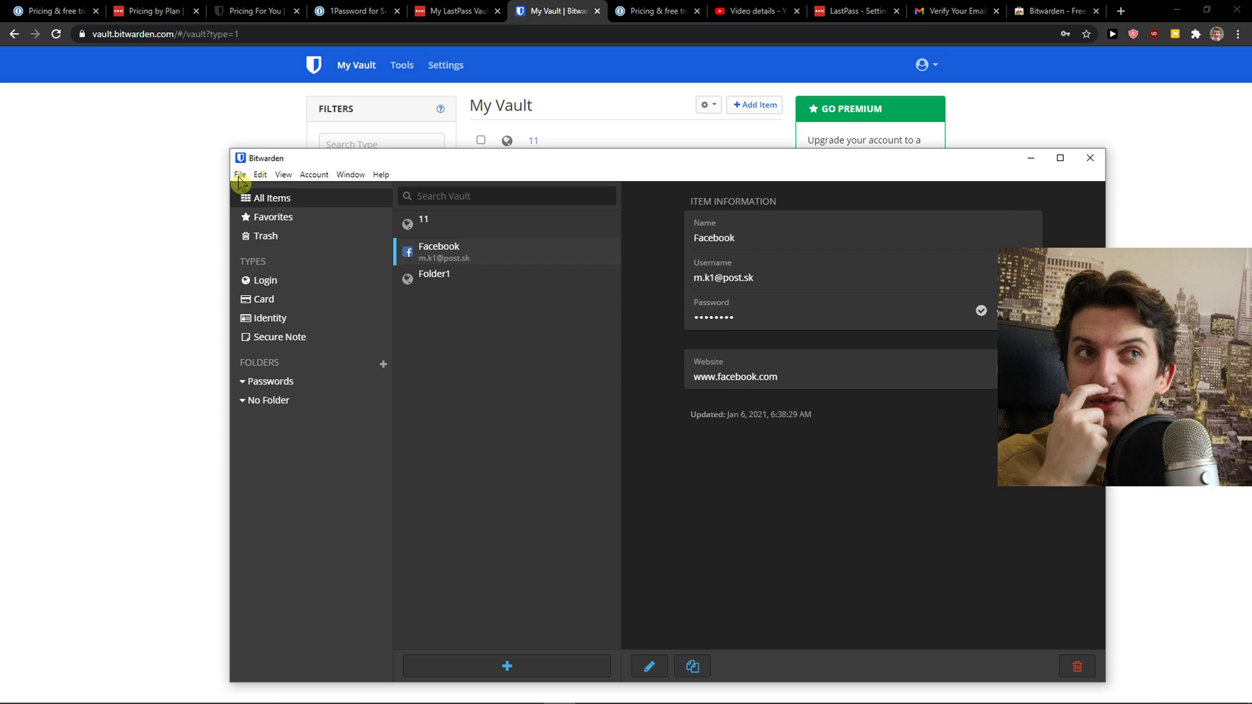
click(240, 174)
click(174, 202)
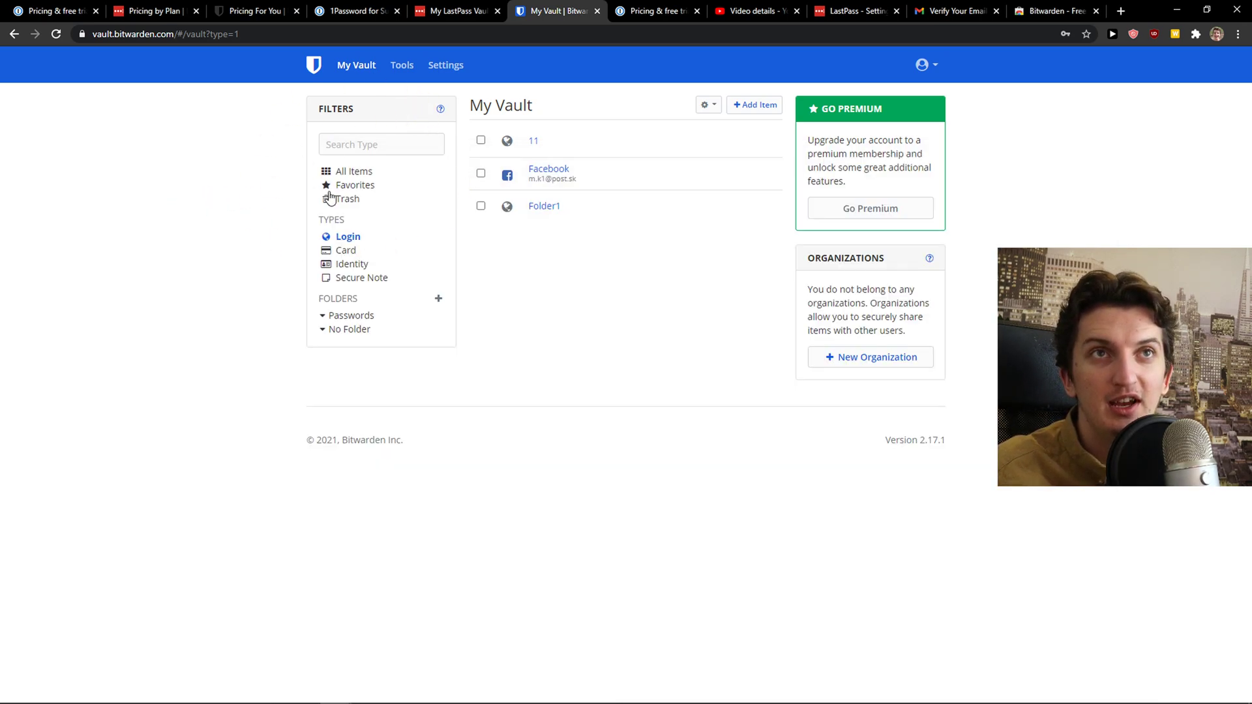
In the Bitwarden web vault, view all items, the Facebook login's actions, favourites and logins
click(353, 174)
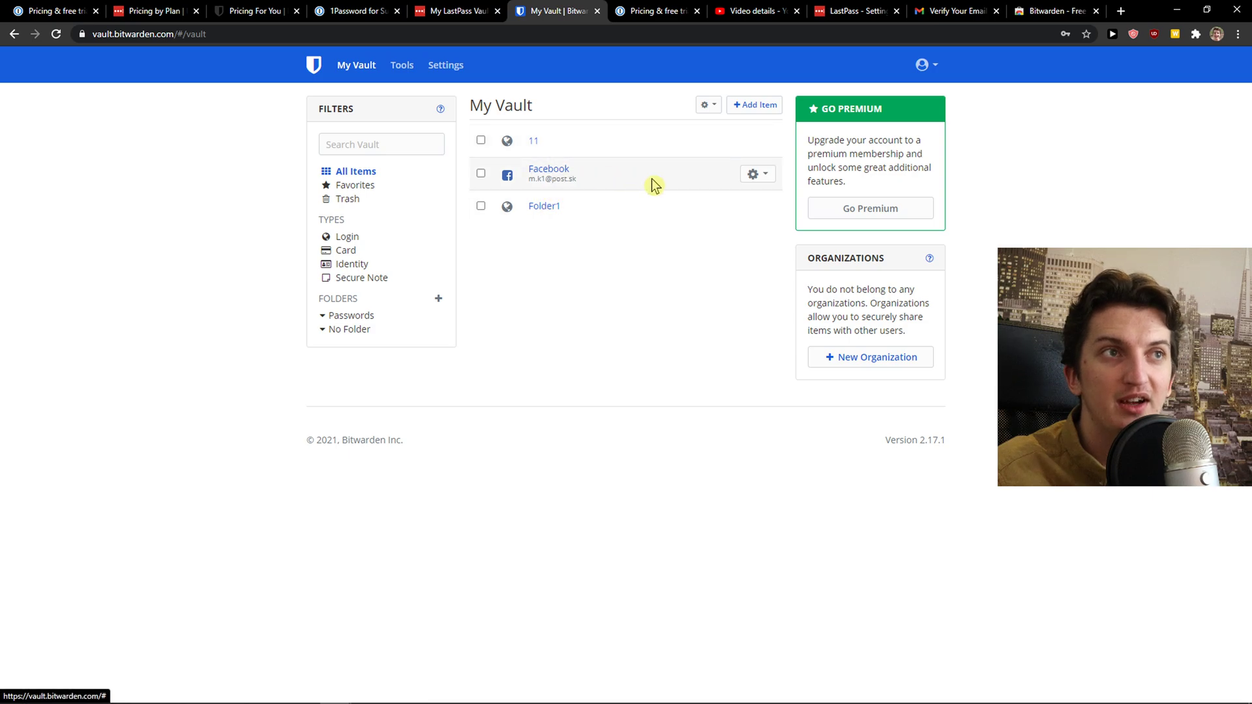
click(692, 181)
click(765, 182)
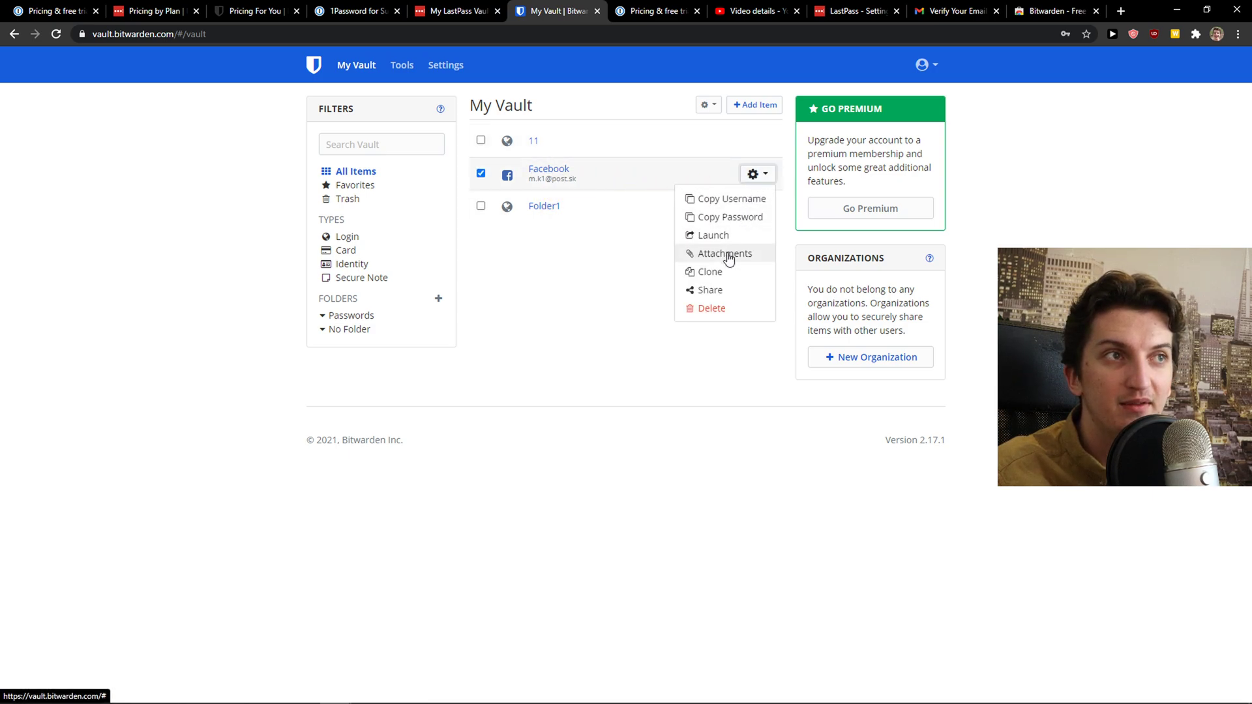
click(356, 185)
click(348, 237)
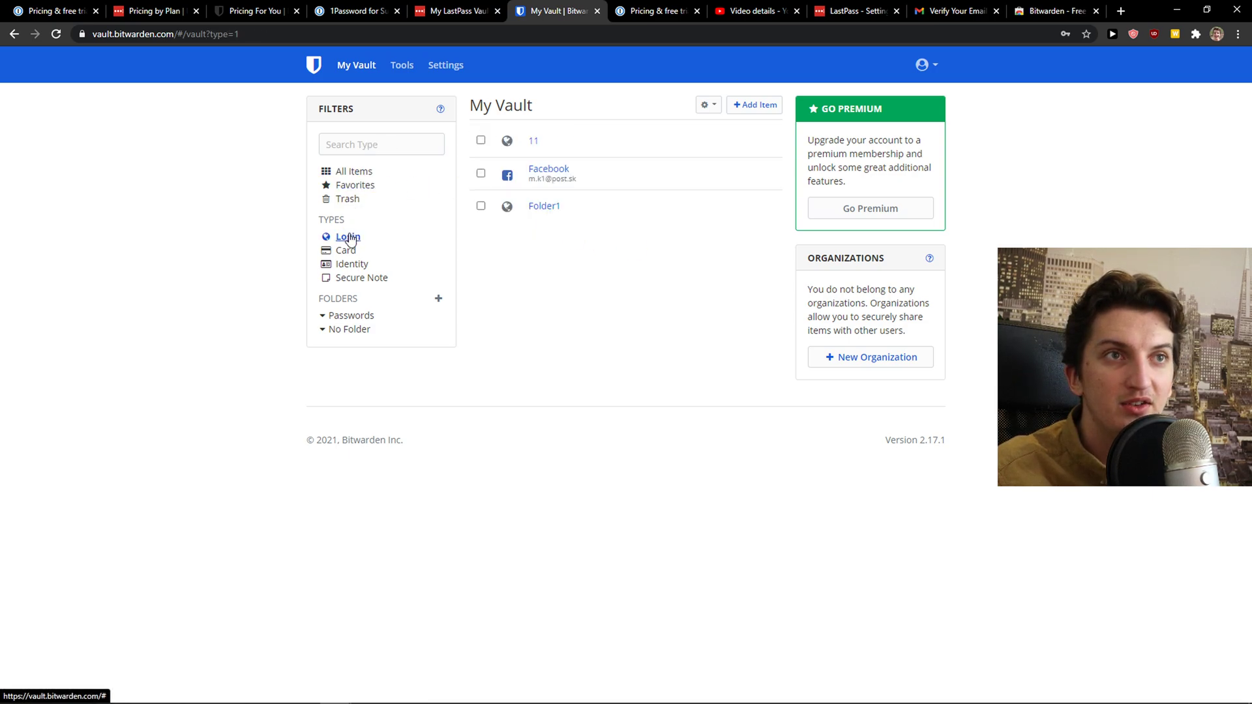
click(627, 172)
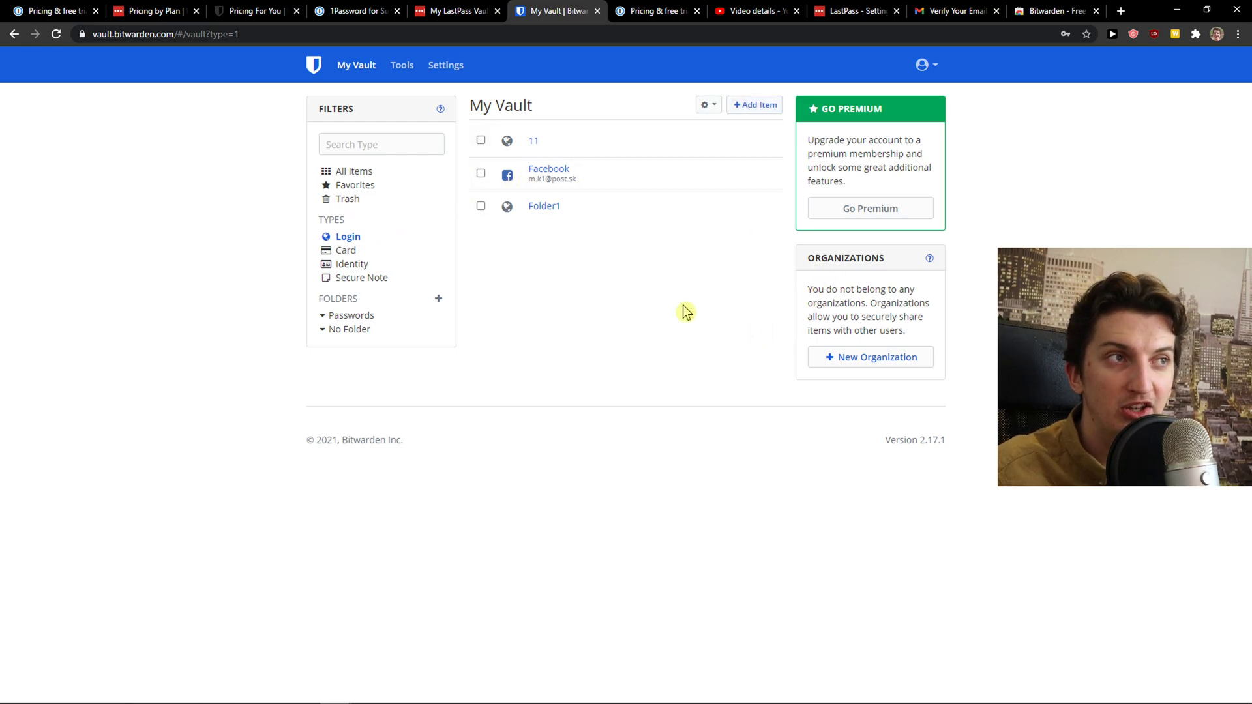
In the Bitwarden desktop app, filter to logins and start a new login item
key(alt+Tab)
drag(508, 159, 366, 110)
click(299, 240)
click(427, 600)
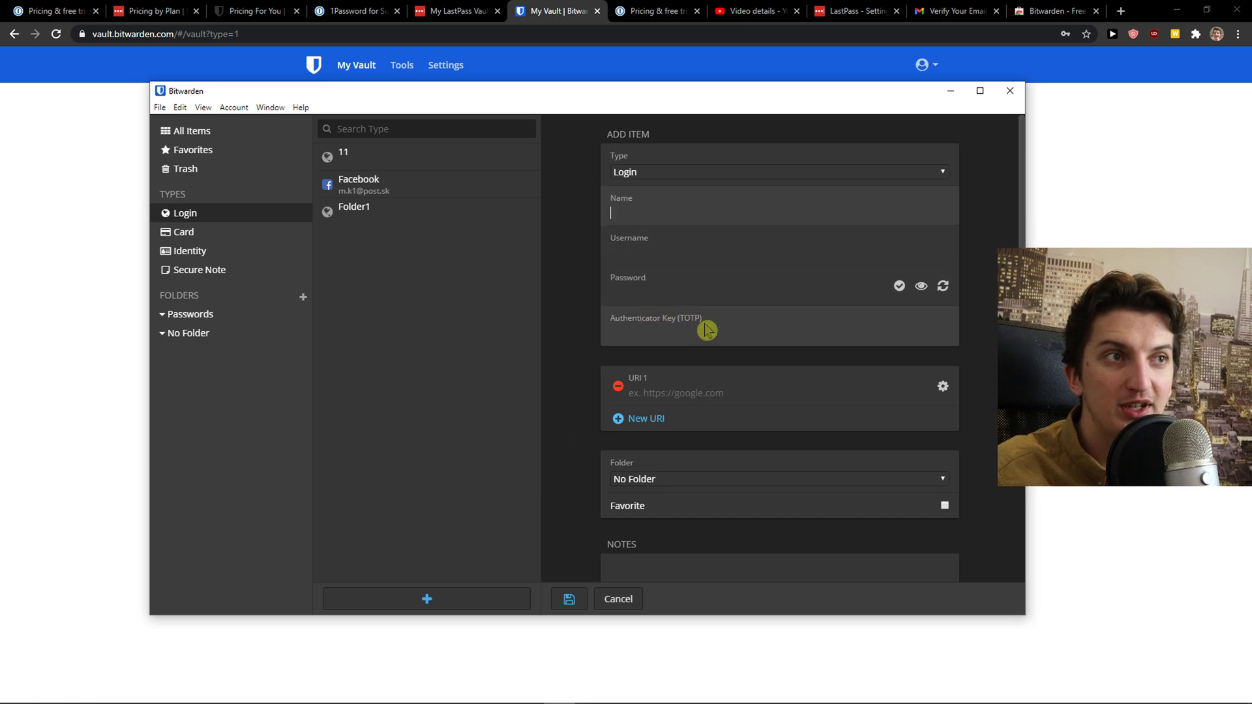
scroll(682, 401, down, 3)
scroll(677, 400, up, 3)
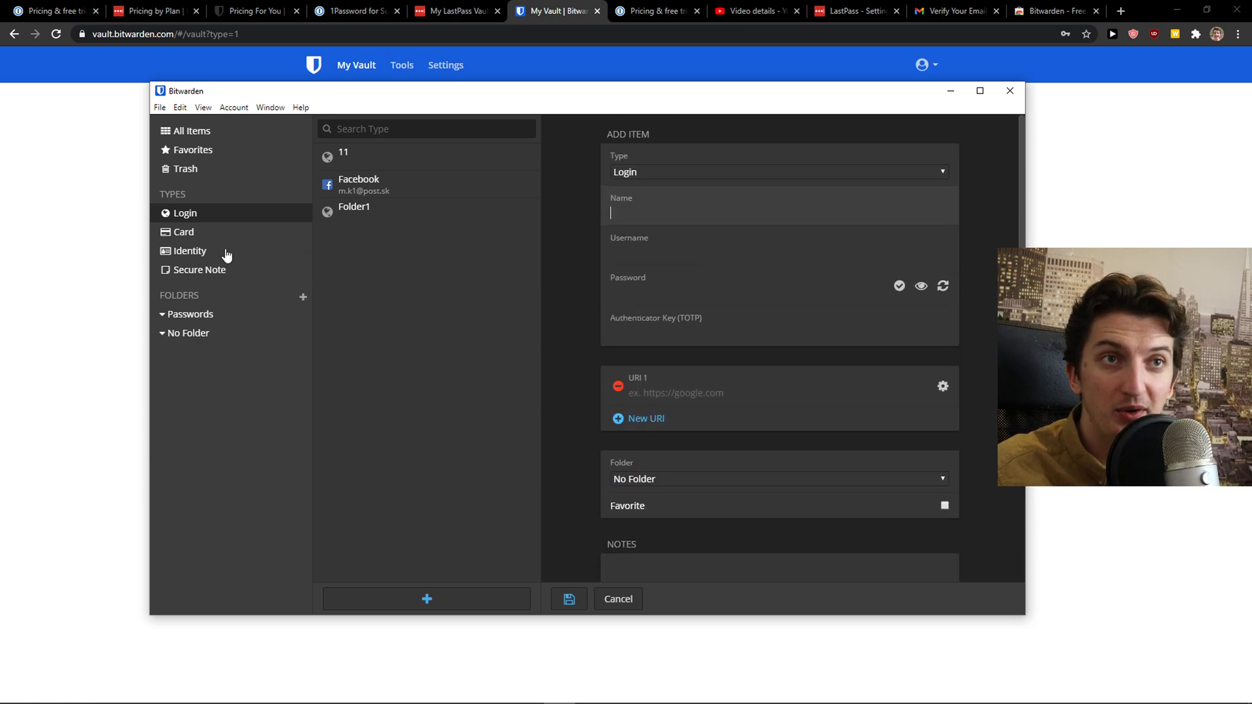
Try the card and secure note item types, then bring up 1Password's new-item category list
click(223, 243)
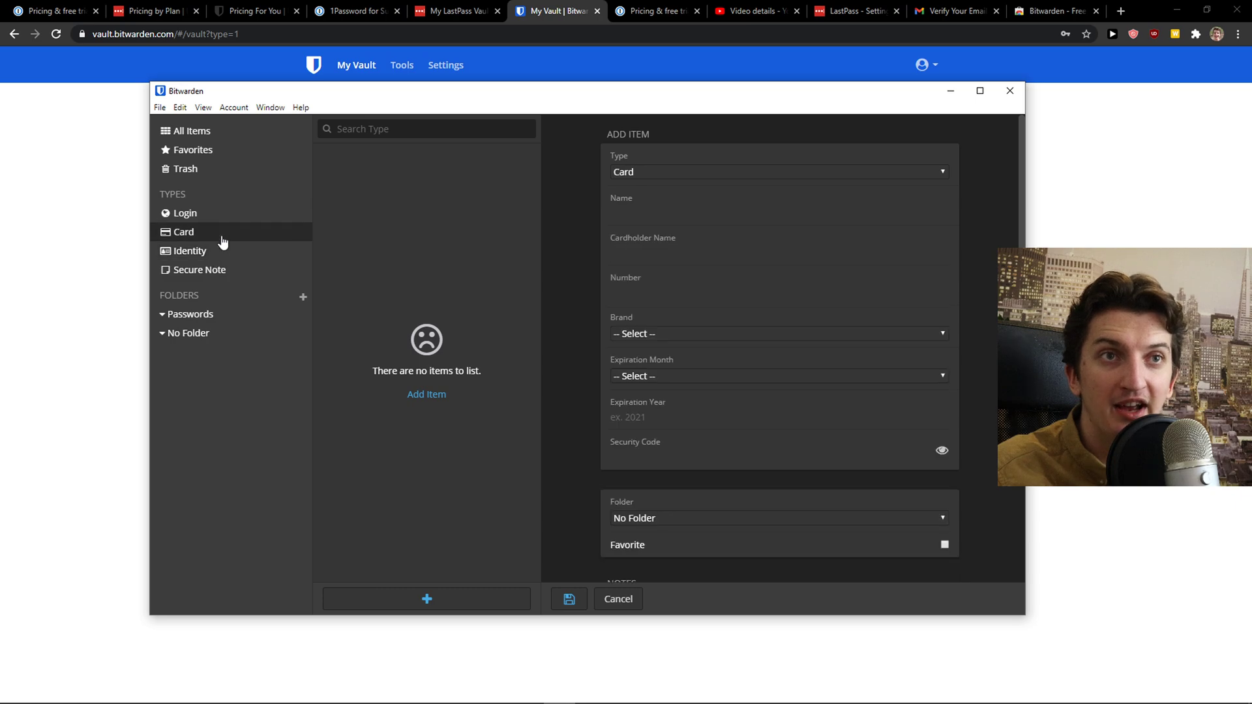
click(223, 272)
click(260, 220)
click(268, 193)
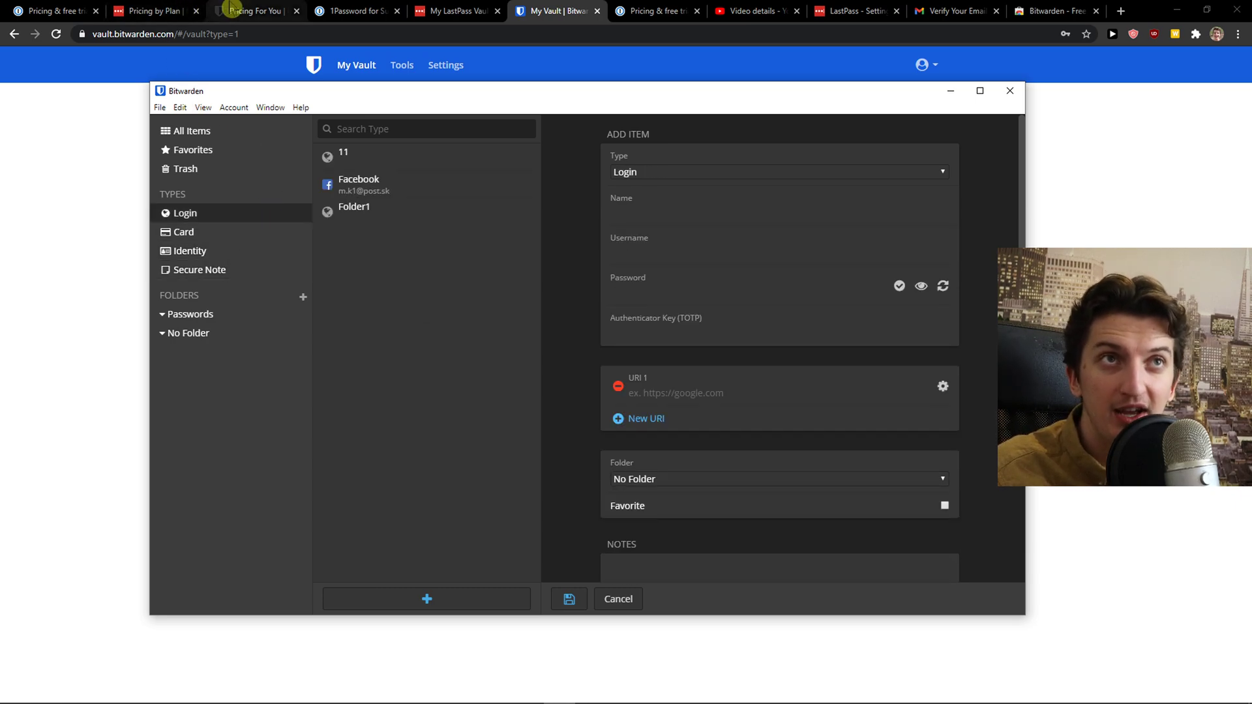
click(375, 7)
click(465, 681)
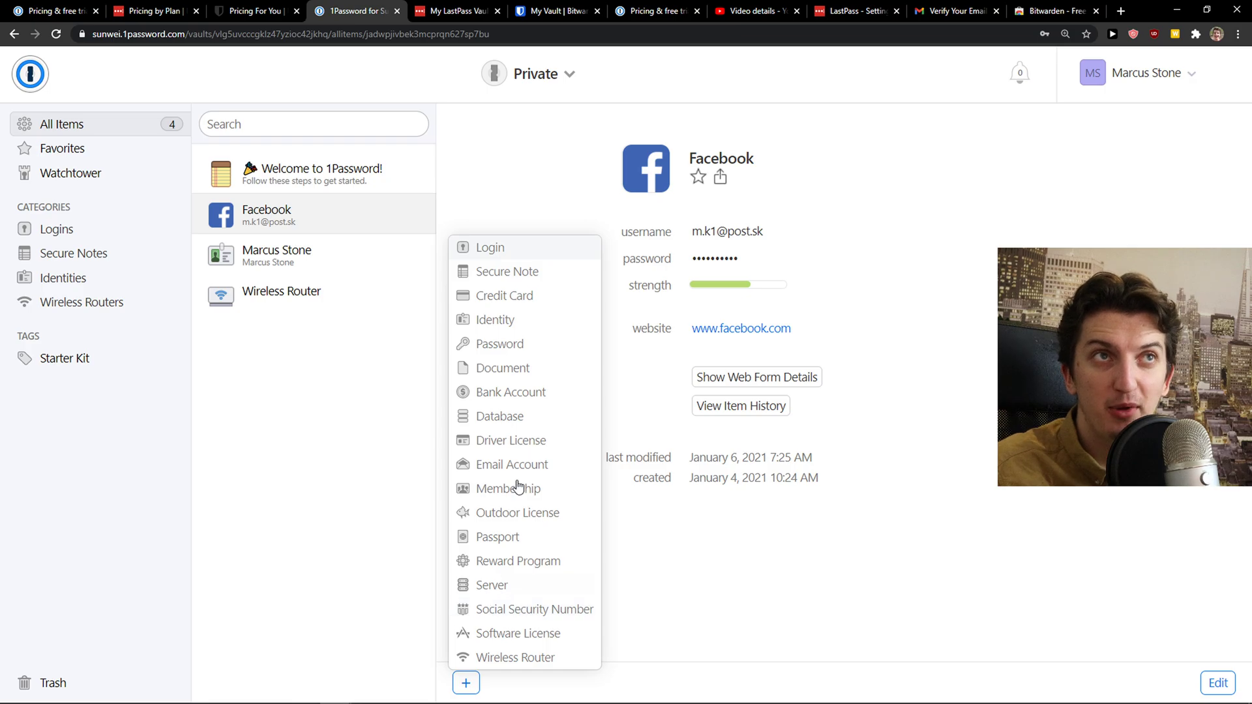
Compare Bitwarden desktop's item types (Secure Note, Login), then start a new Server item in 1Password
click(522, 9)
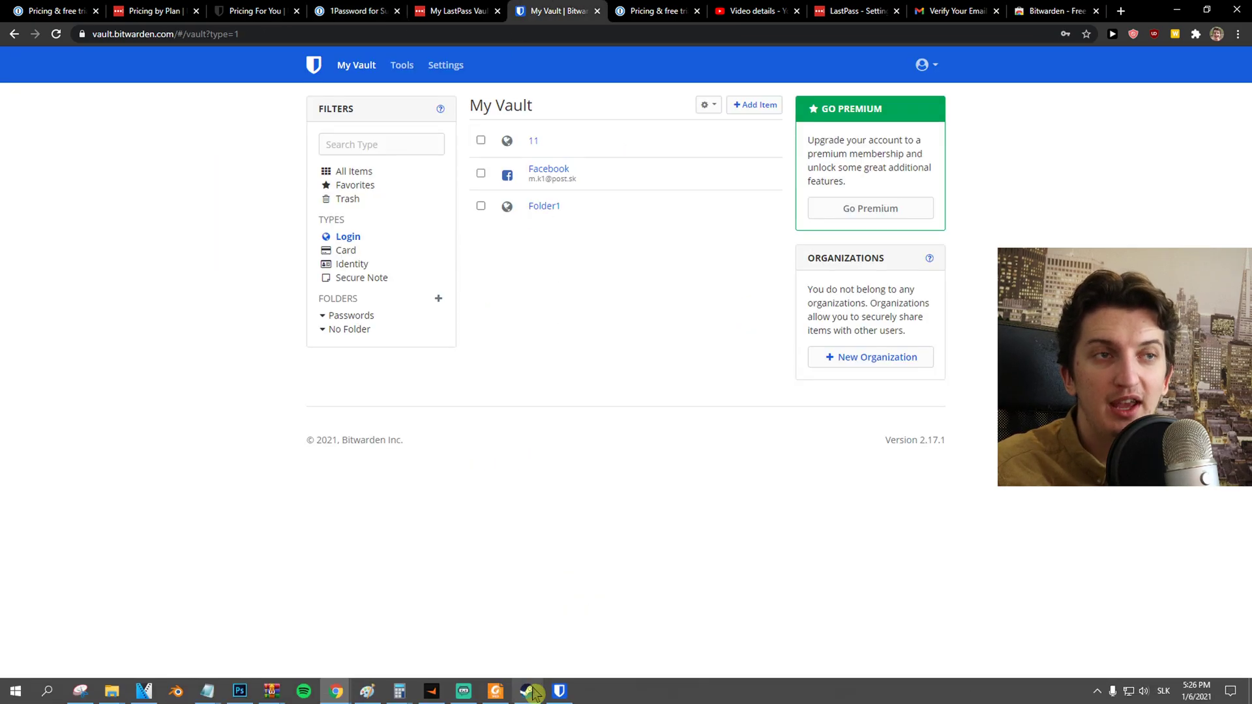
click(559, 691)
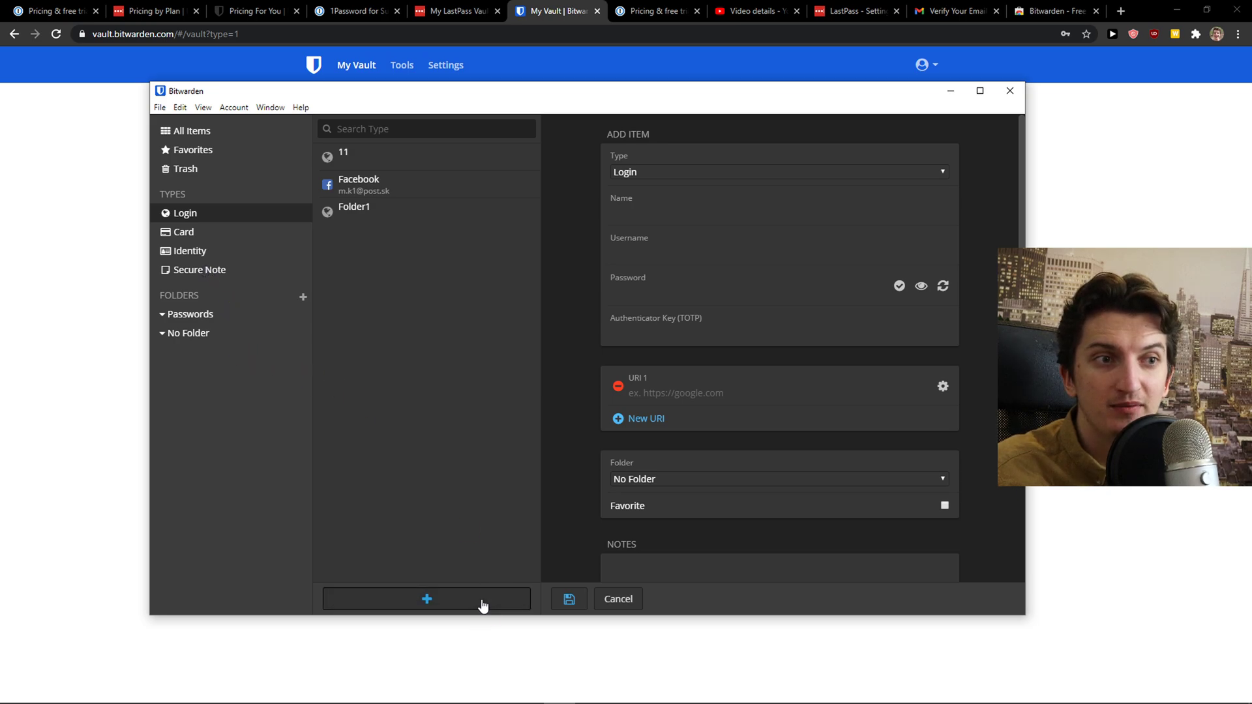
click(670, 175)
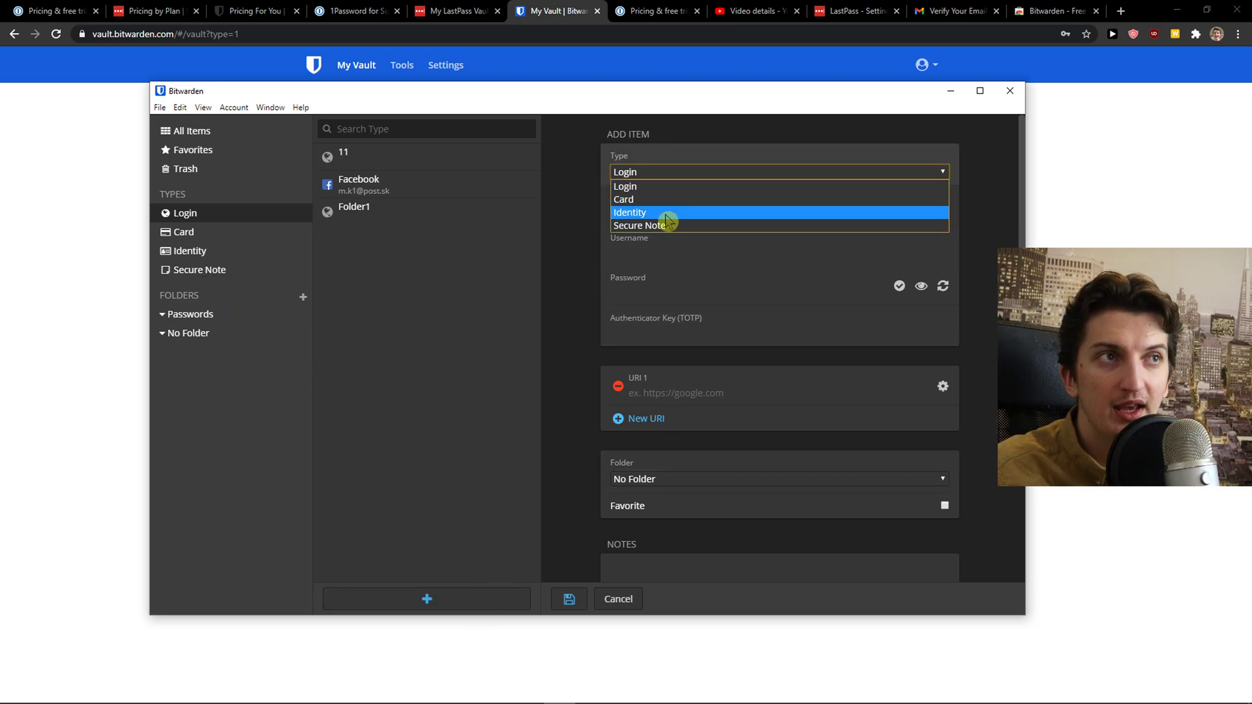
click(668, 226)
click(670, 173)
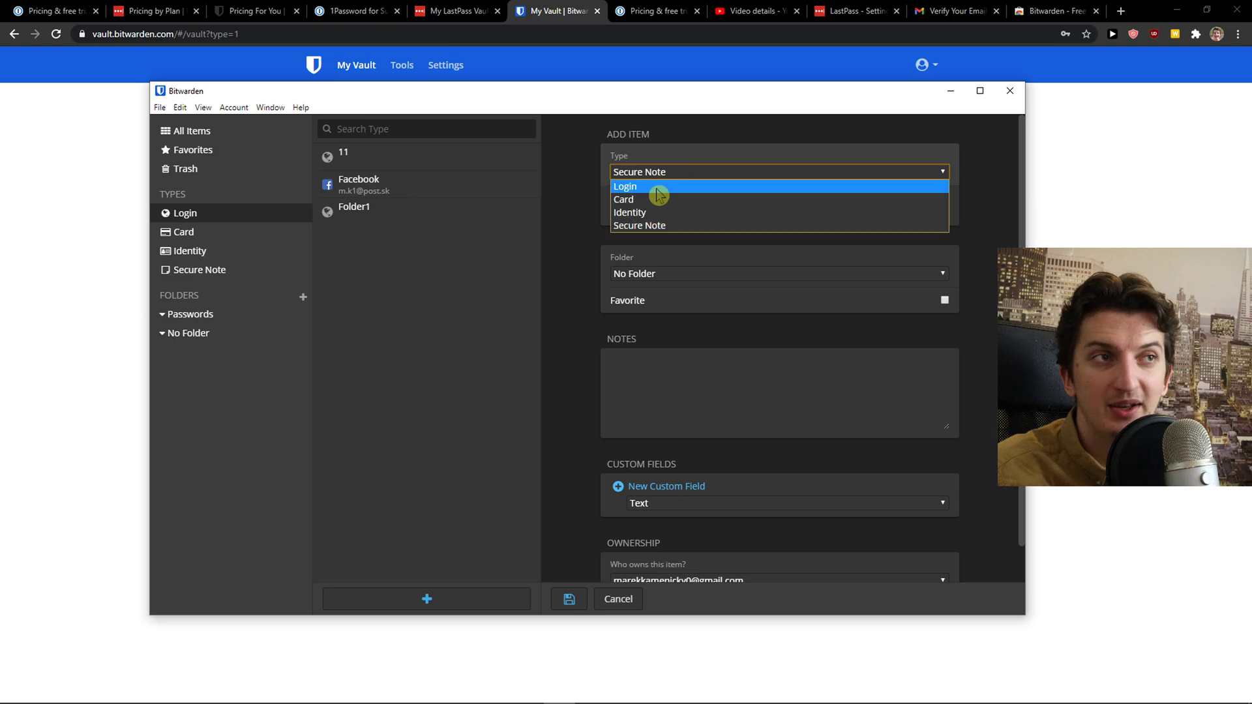
click(658, 189)
click(350, 9)
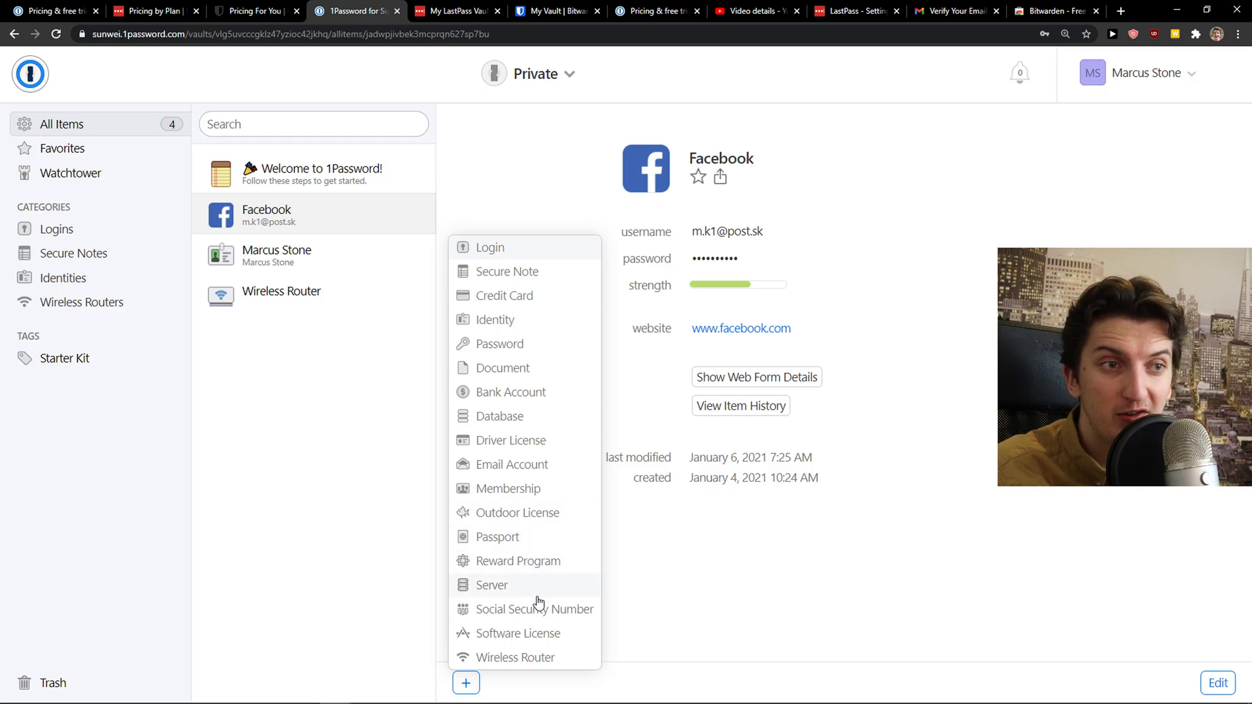
click(536, 596)
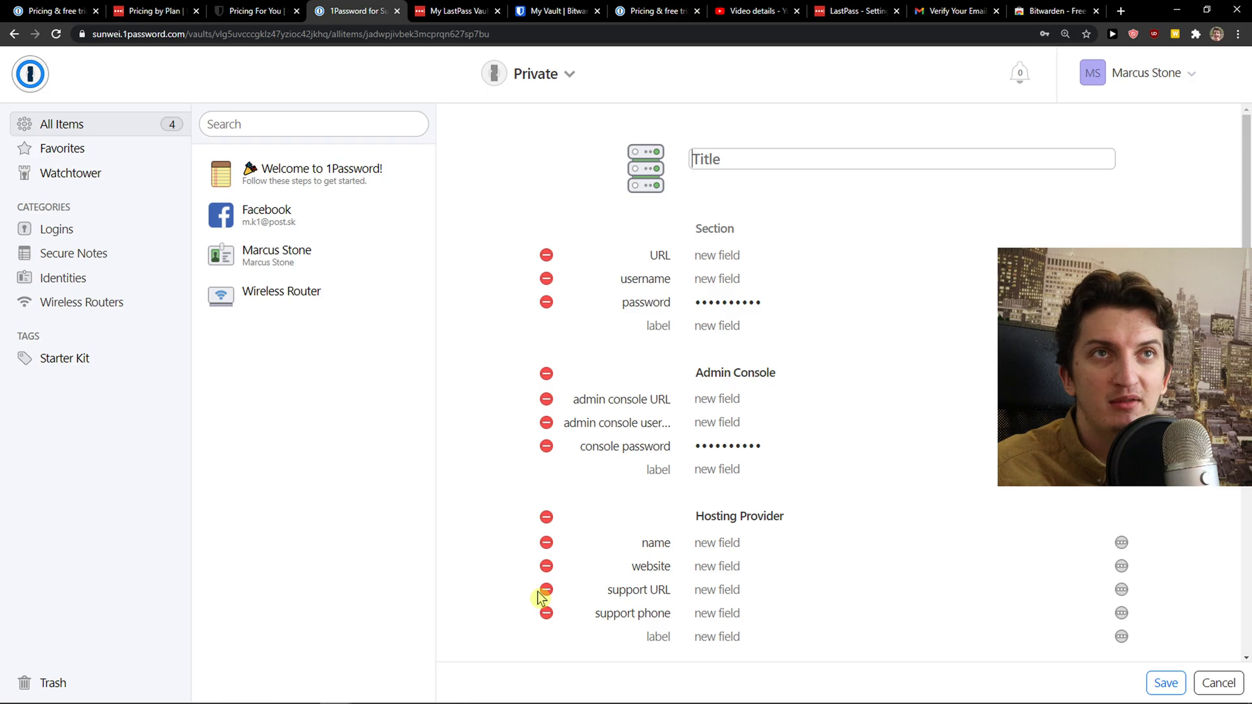
In LastPass, add a new Server item with the suggested name in the Social folder
click(478, 10)
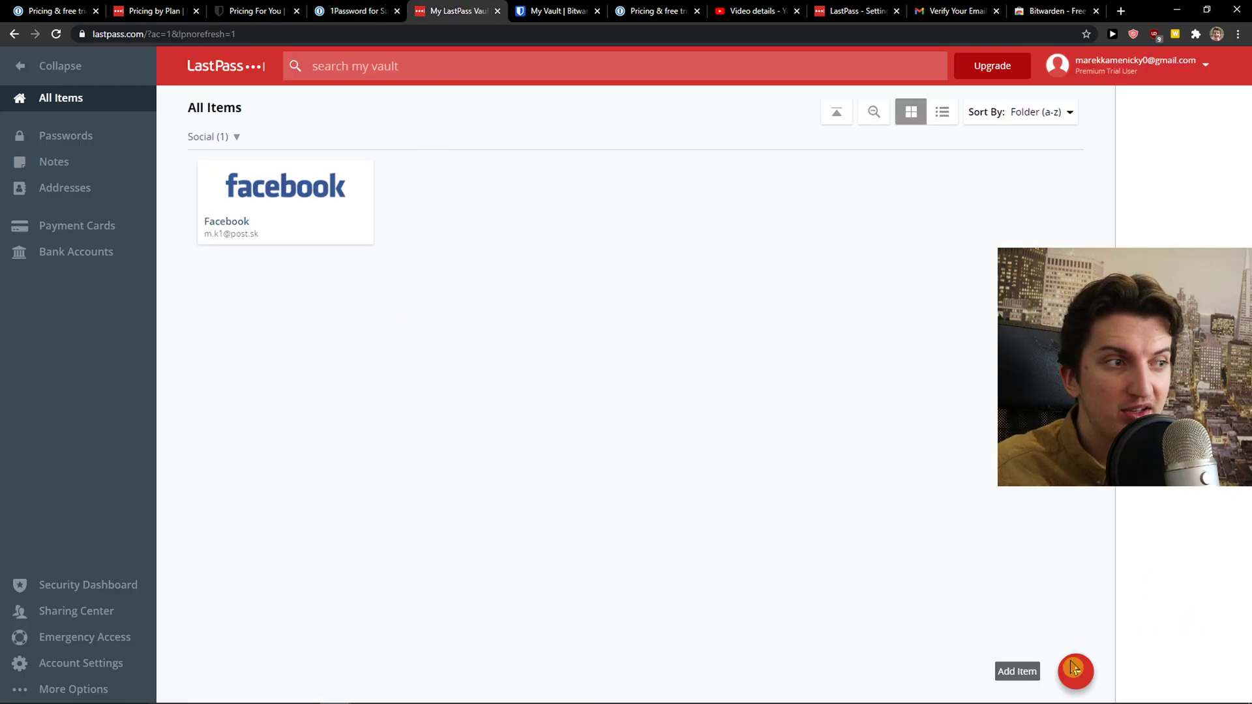
click(1074, 671)
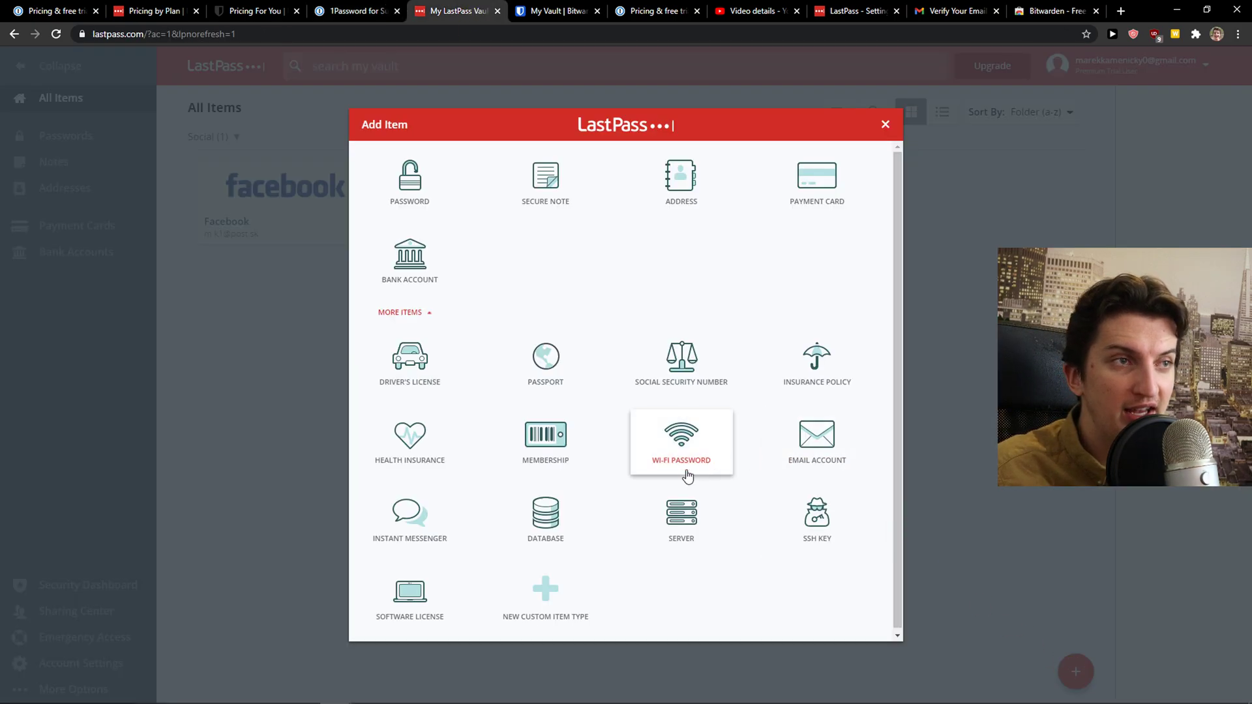
click(648, 509)
click(421, 236)
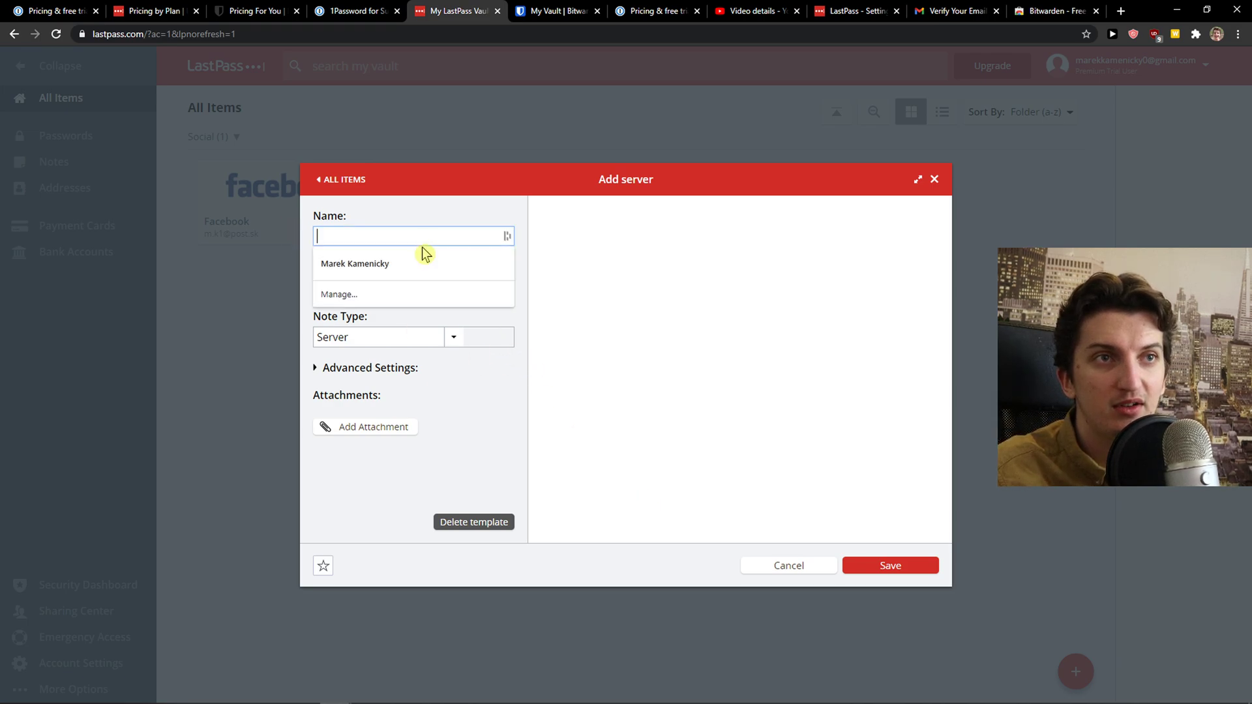
click(423, 260)
click(420, 286)
click(417, 305)
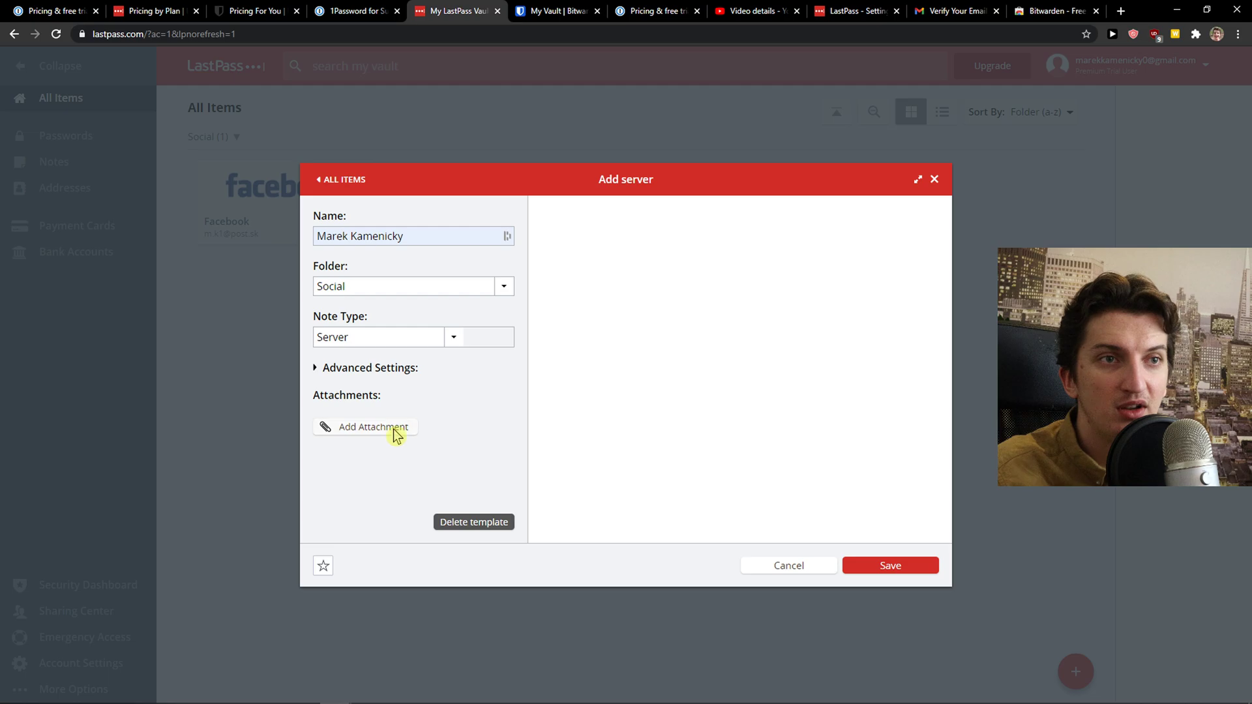
Change the item's note type to Credit Card and save it
click(396, 433)
key(Escape)
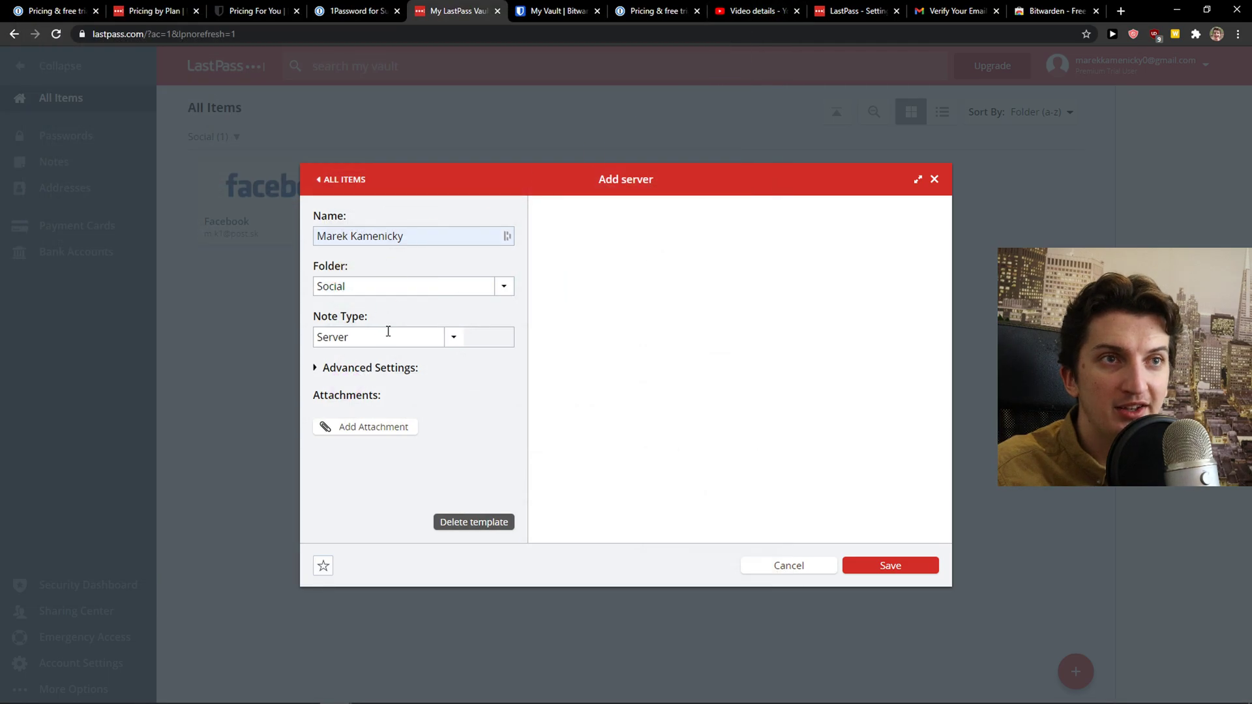
click(388, 331)
click(430, 375)
click(454, 340)
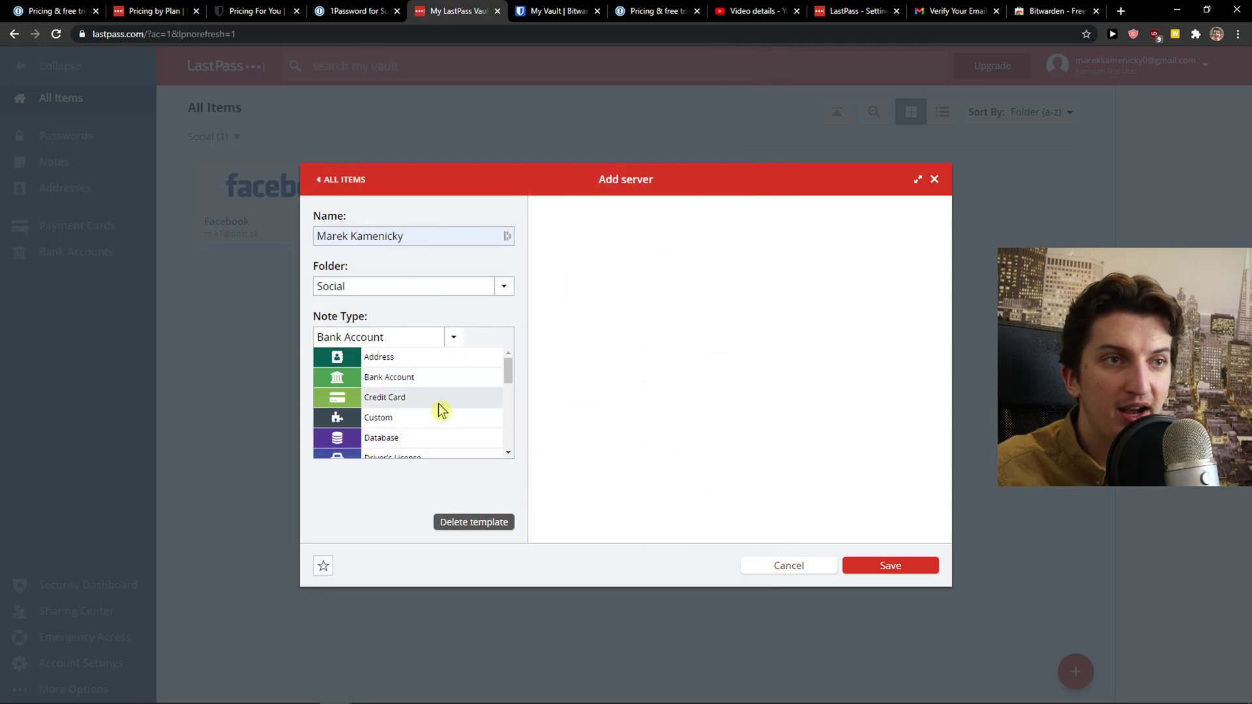
click(436, 398)
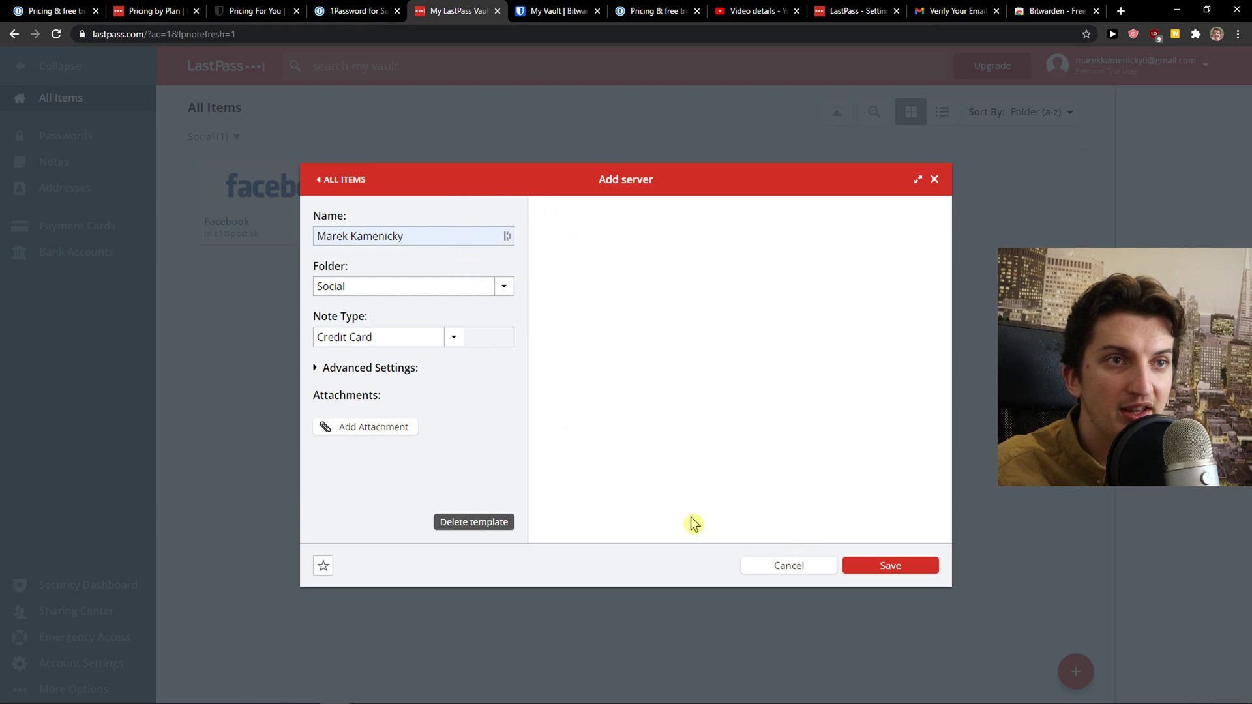
click(326, 370)
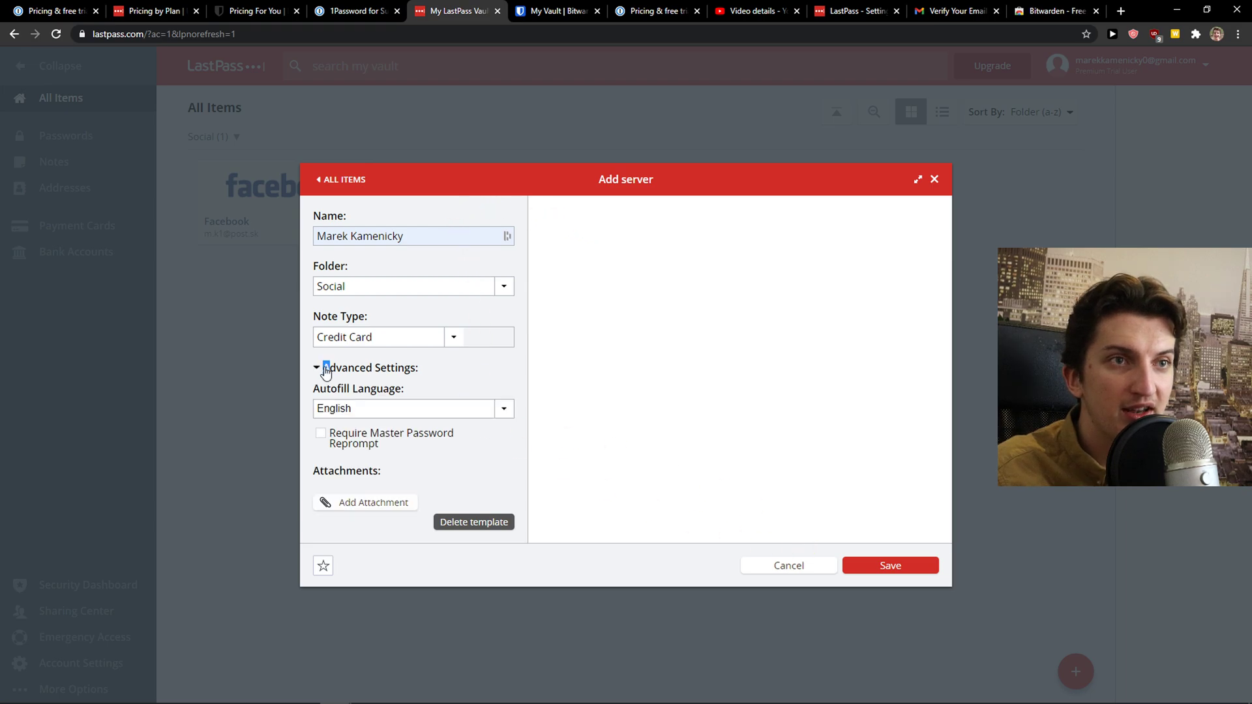
click(872, 565)
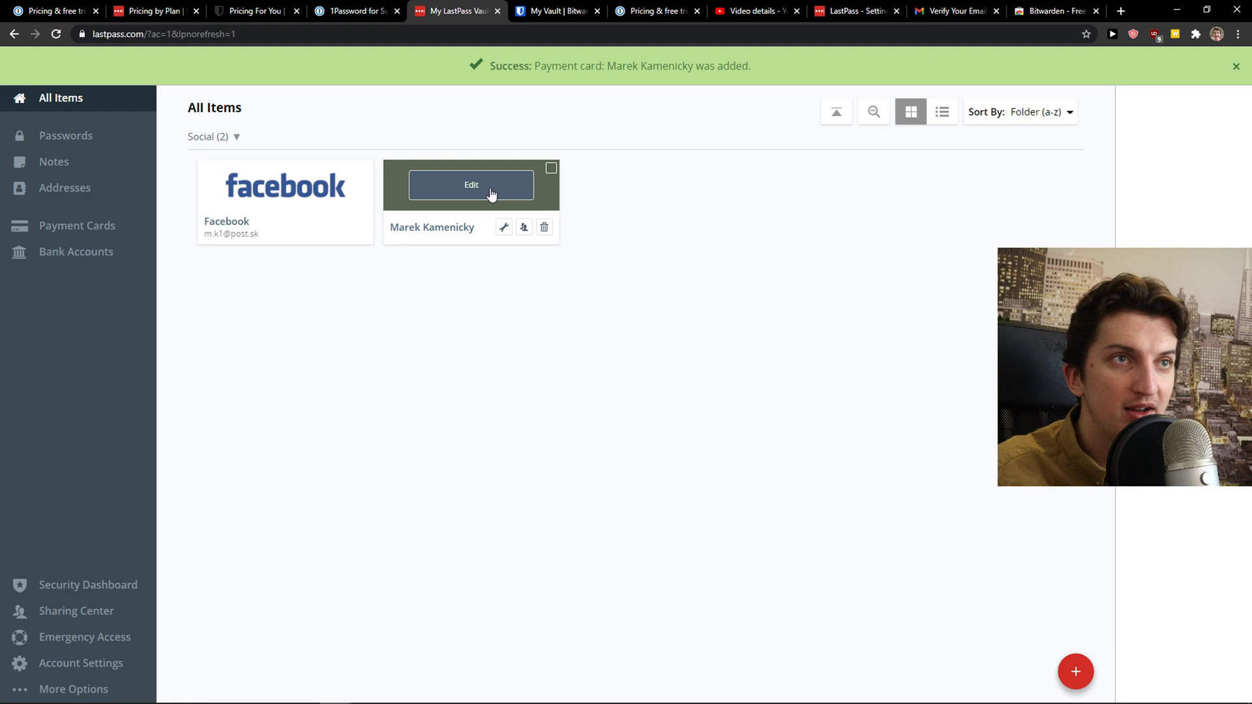
Review the saved card, discard a new email account item, and return to 1Password
click(492, 193)
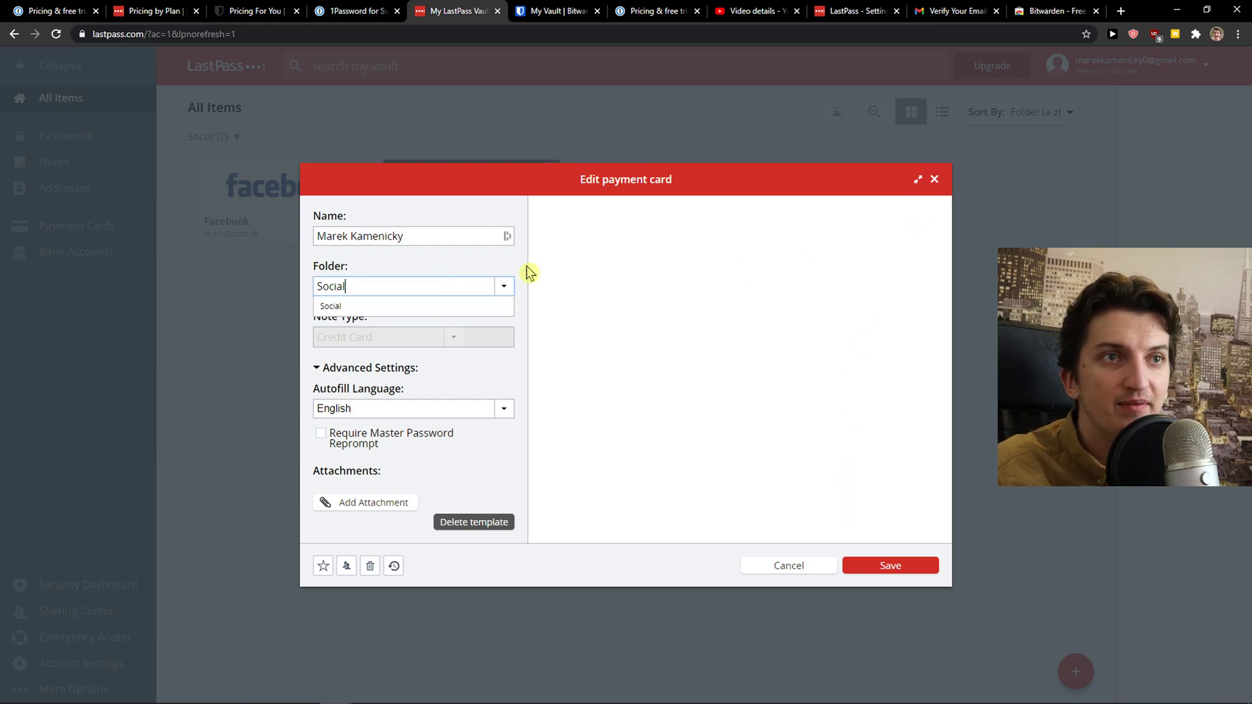
click(934, 179)
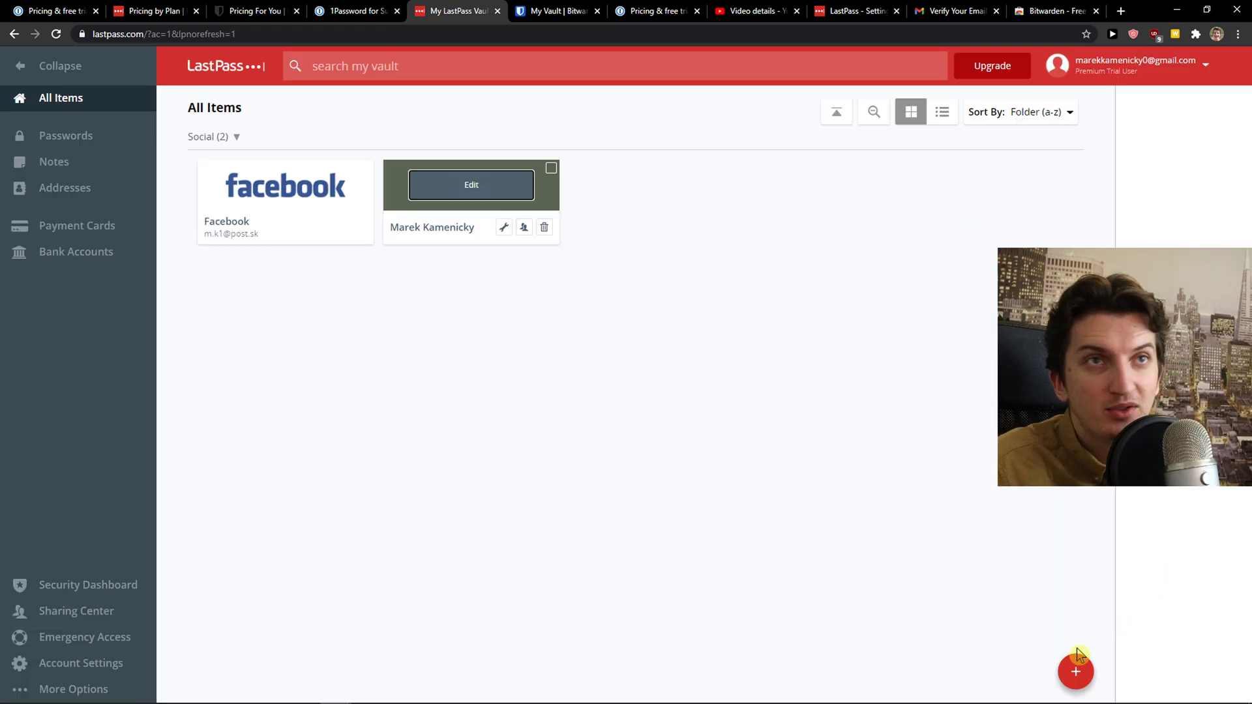
click(1076, 672)
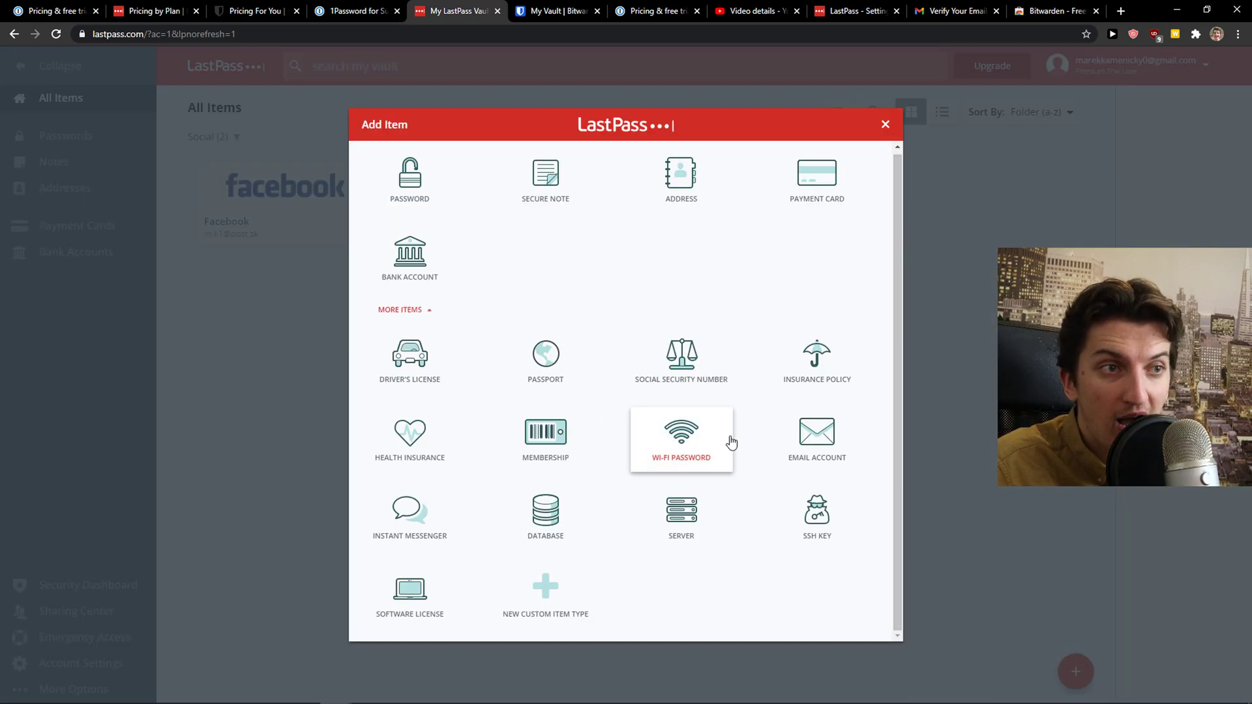
click(803, 449)
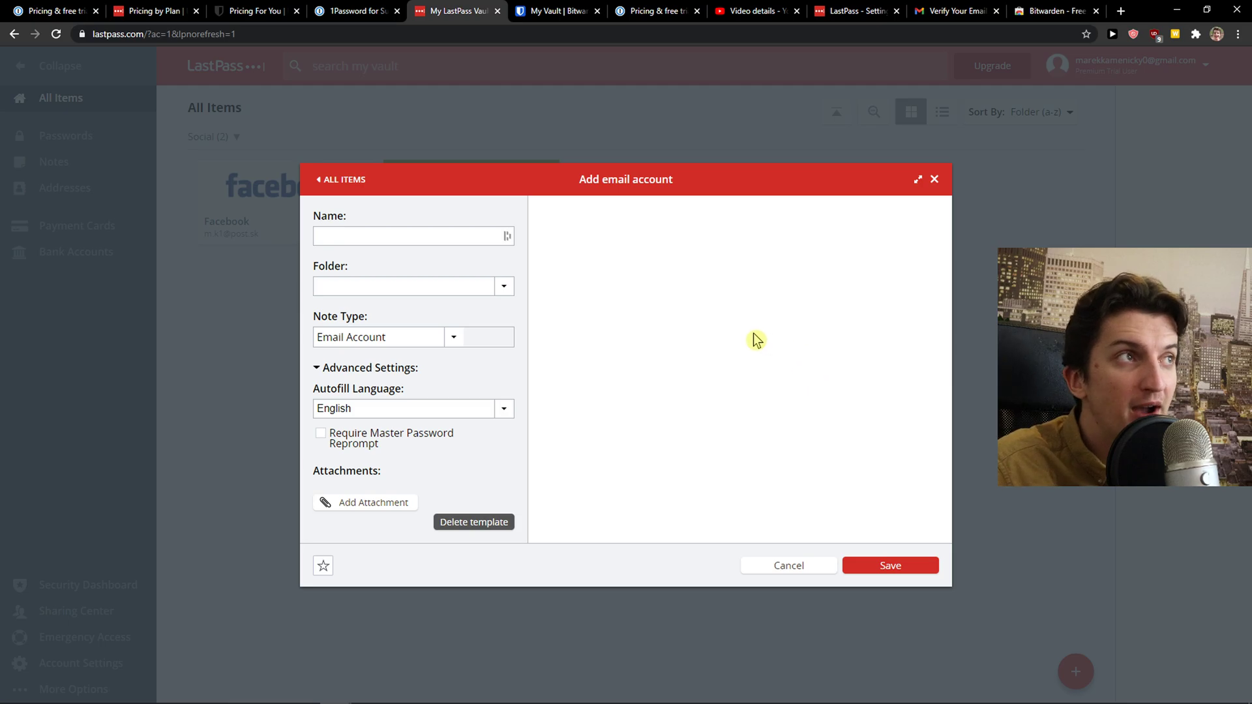
click(934, 179)
click(363, 8)
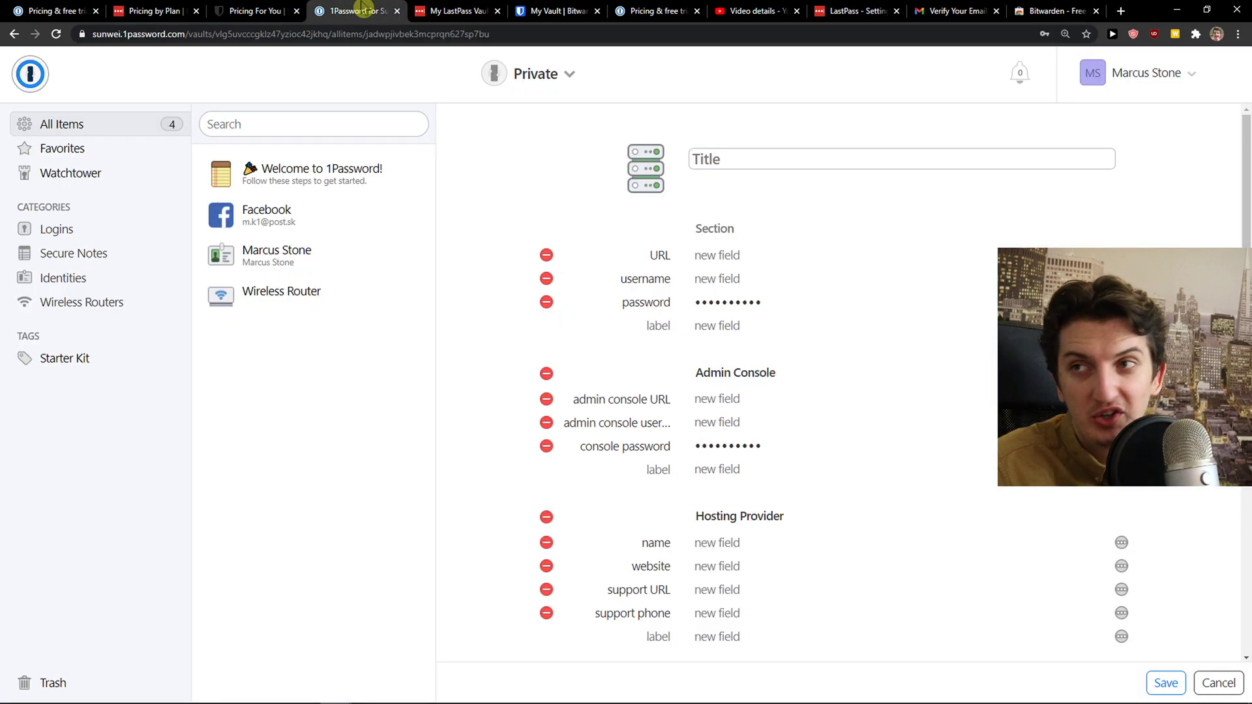
Bring up the Bitwarden desktop app, then open the Bitwarden extension's Chrome Web Store page
click(459, 9)
click(524, 8)
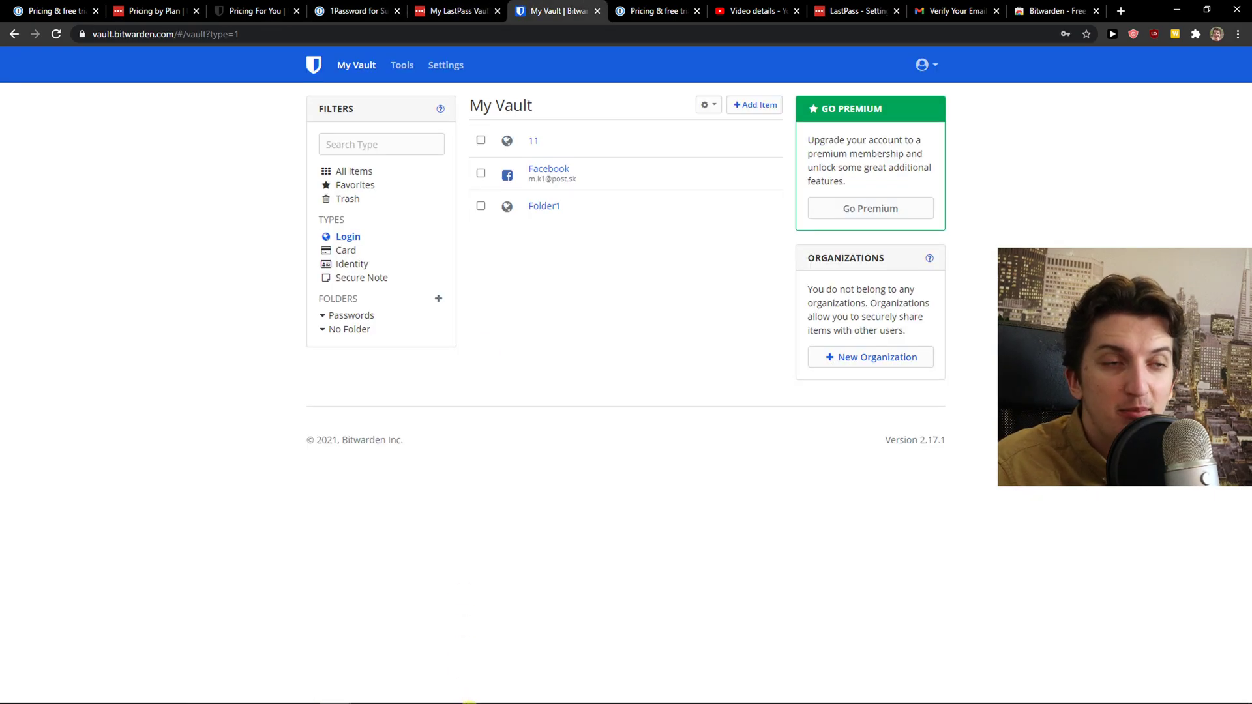
click(560, 699)
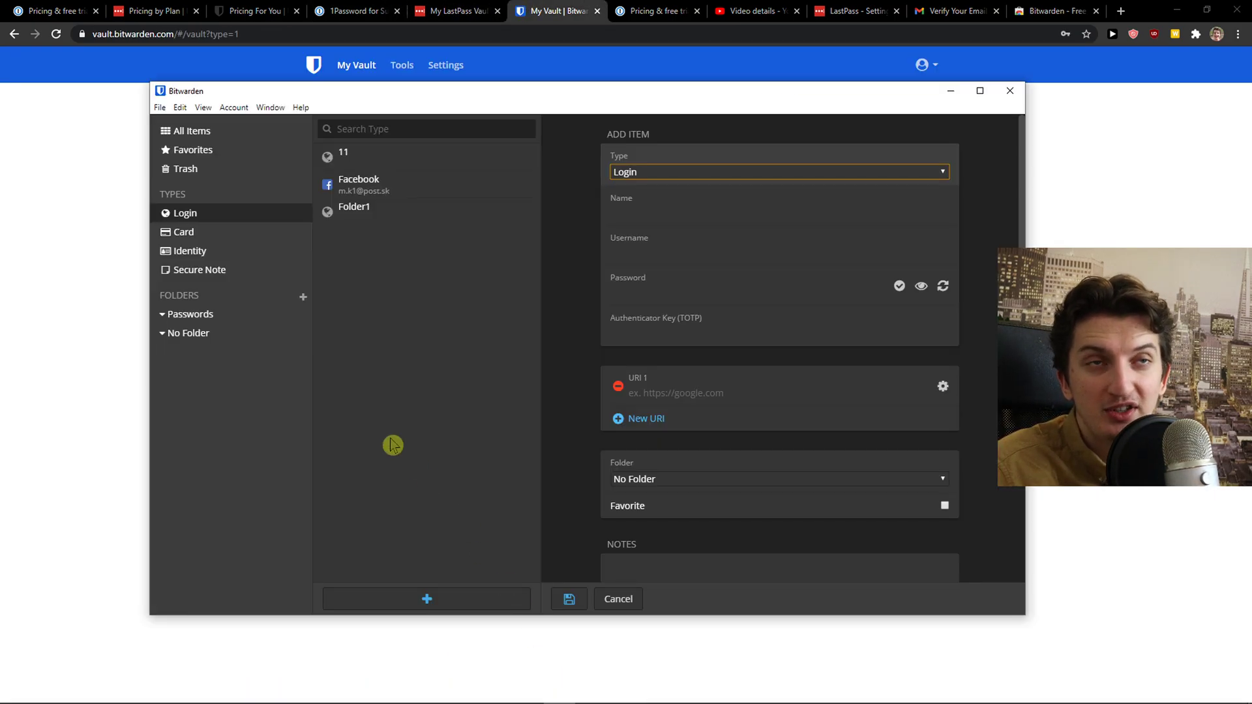
click(83, 424)
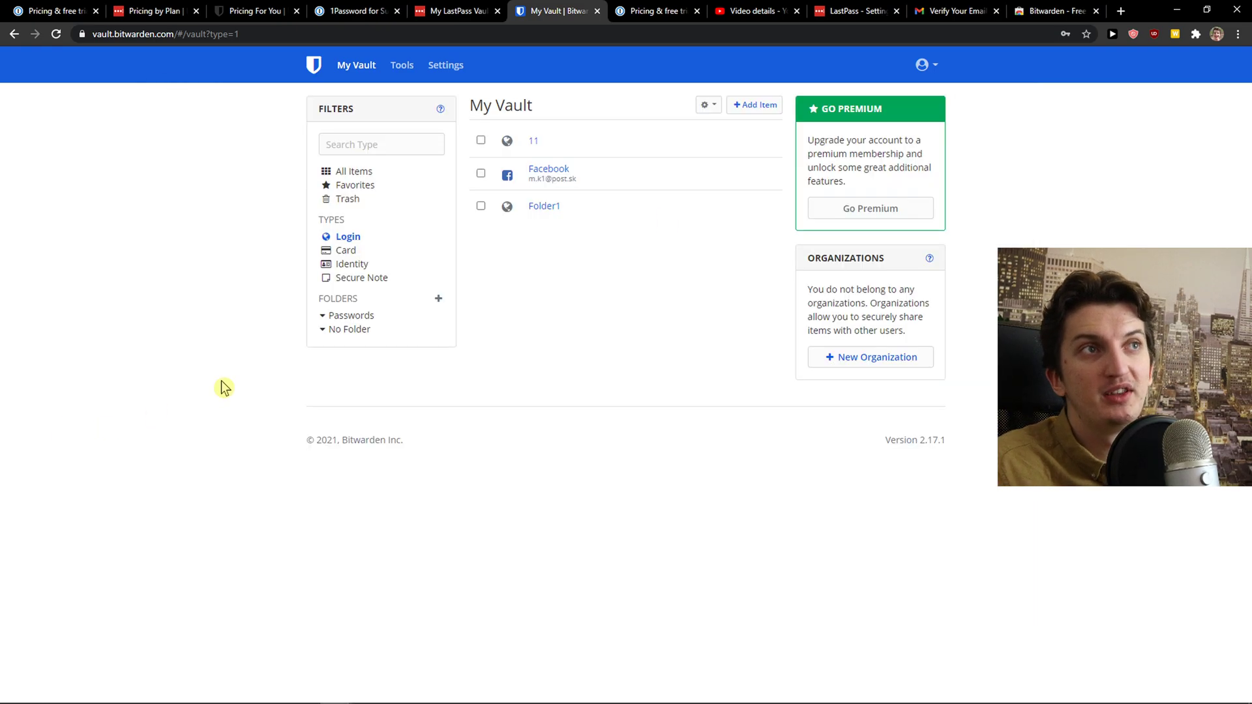
click(1060, 11)
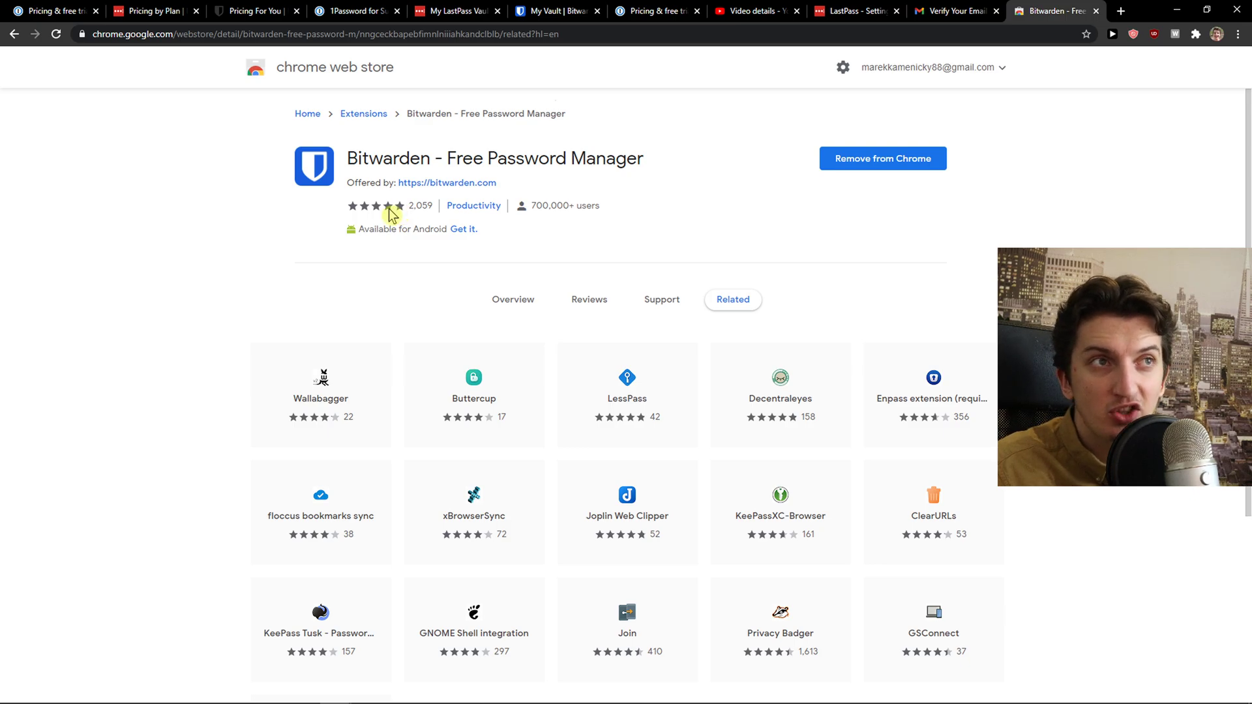
Open the Reviews tab on the Bitwarden extension page and browse the 5-star user reviews
scroll(437, 274, down, 4)
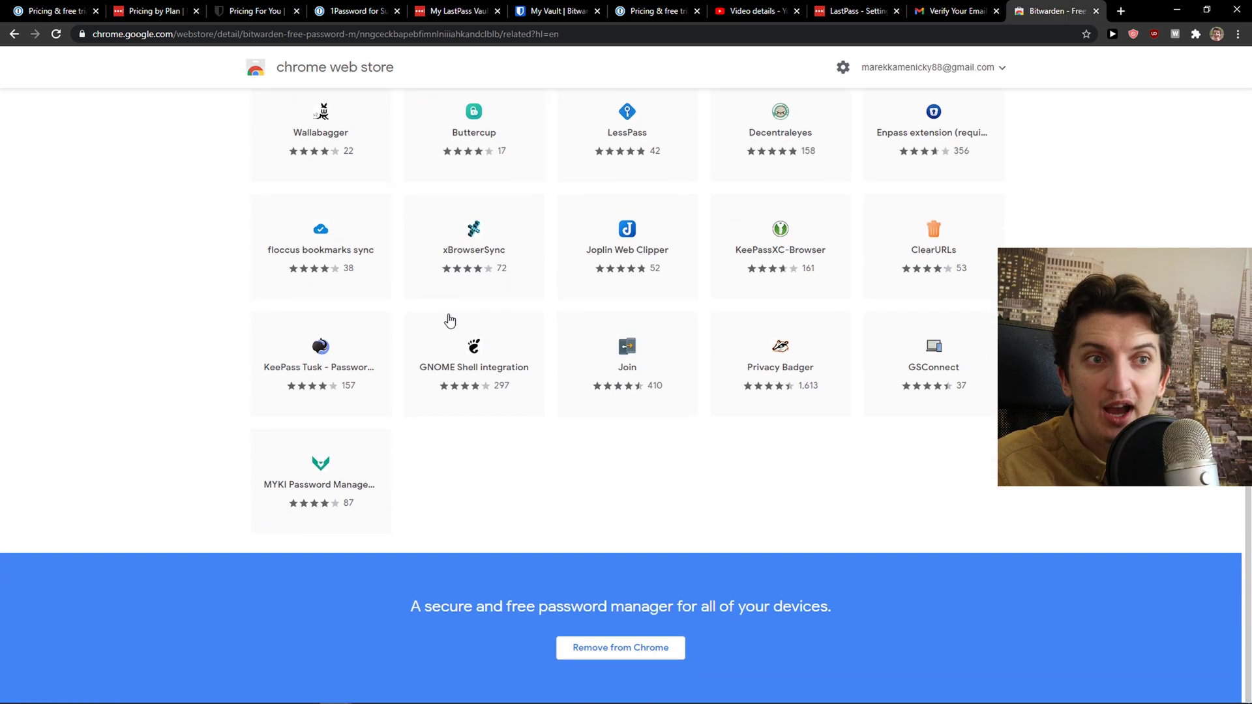
scroll(447, 339, up, 4)
click(574, 303)
scroll(567, 321, down, 4)
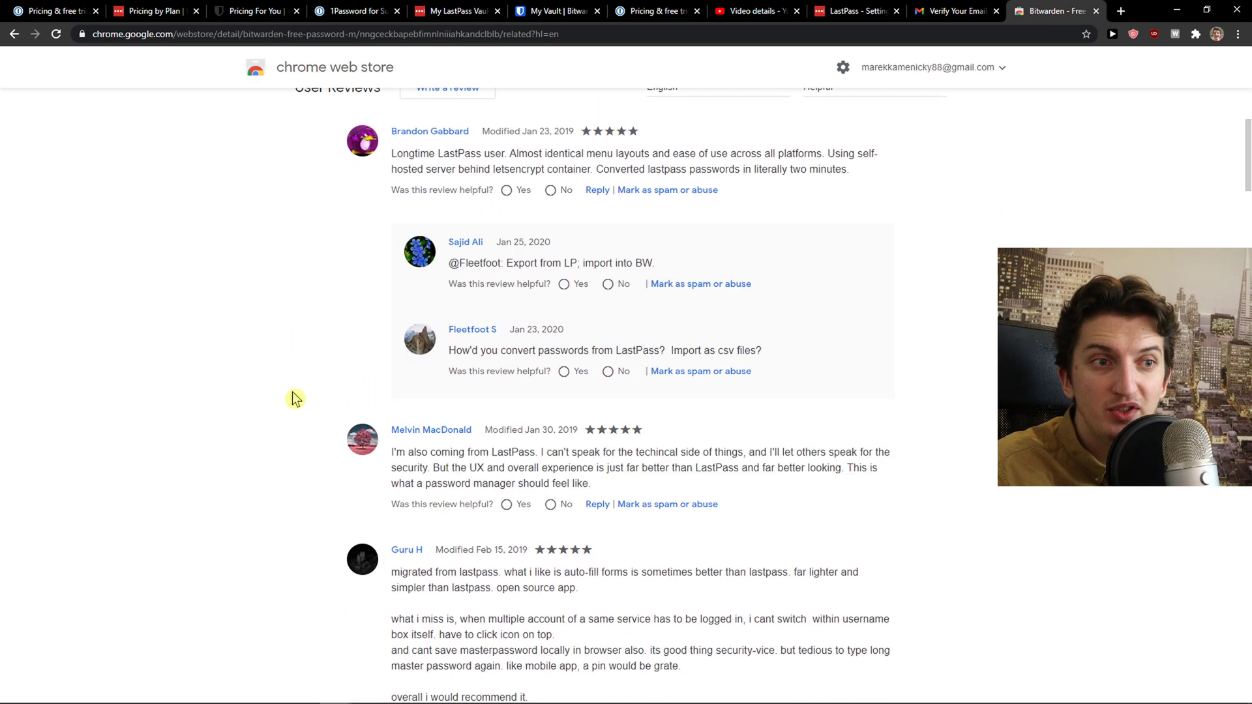
middle_click(306, 374)
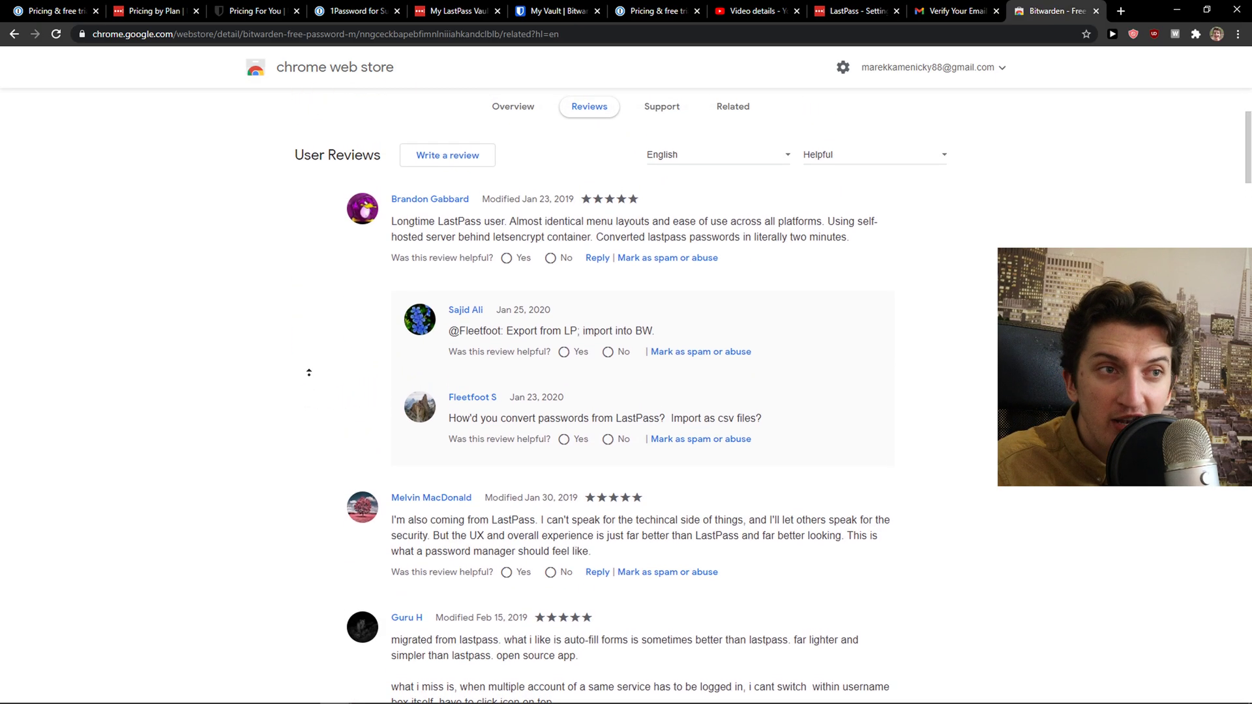
click(313, 348)
scroll(312, 349, down, 1)
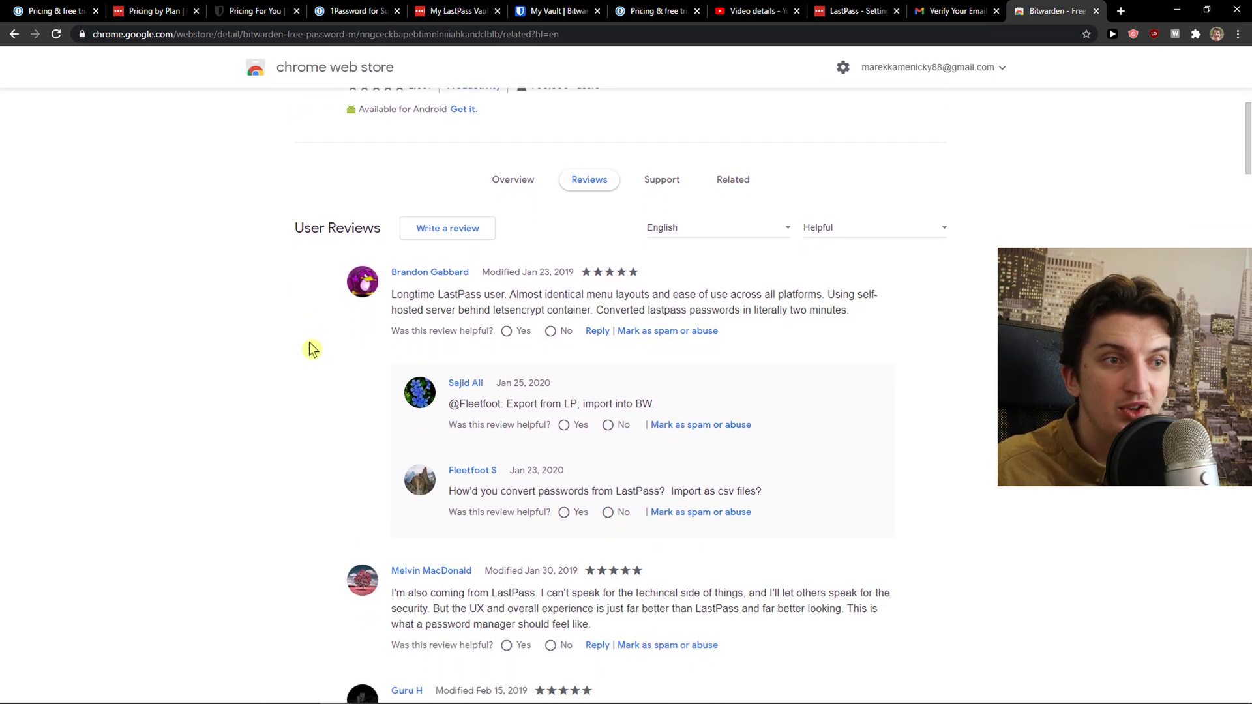
scroll(312, 348, up, 2)
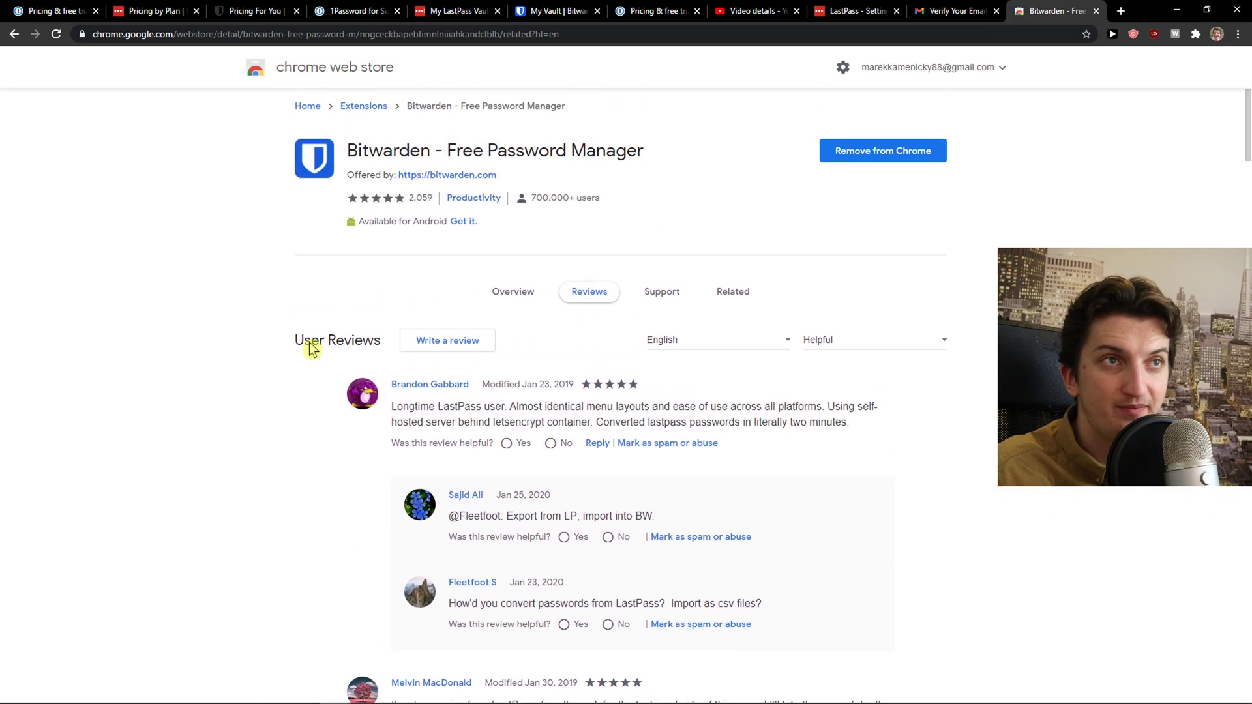
Search 'lastpass extension' and open the LastPass: Free Password Manager store page
click(833, 28)
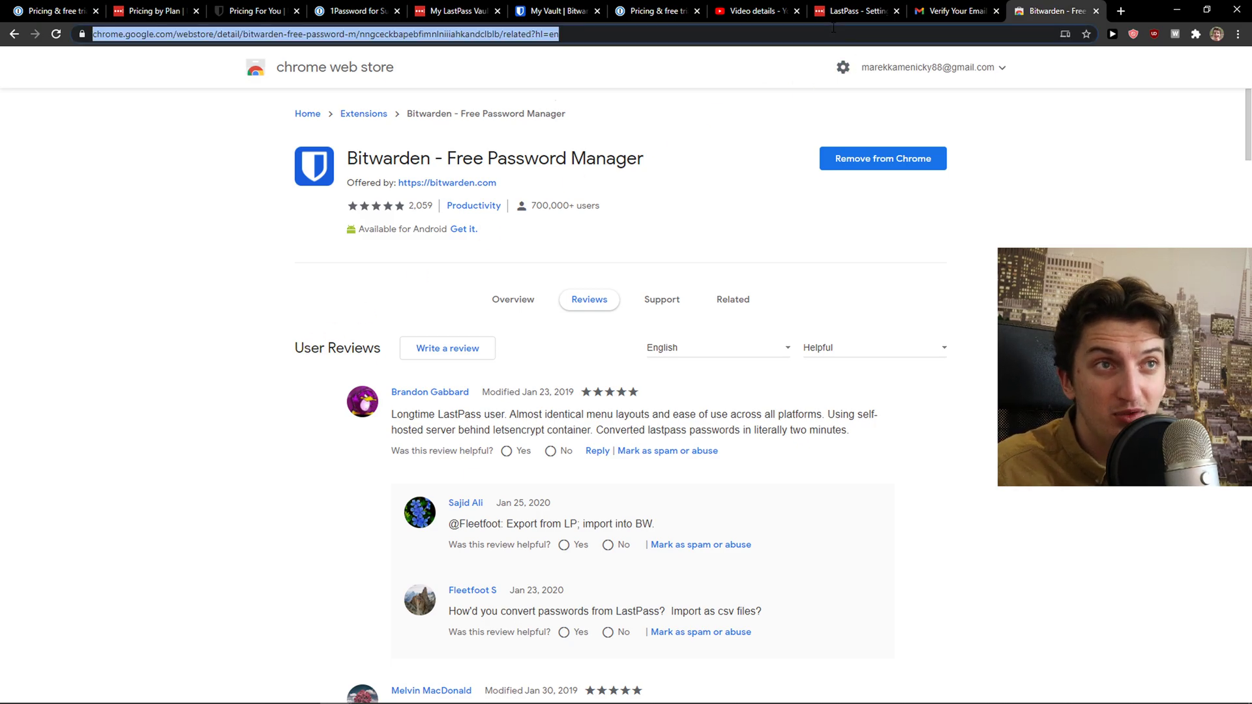
text(lastpass )
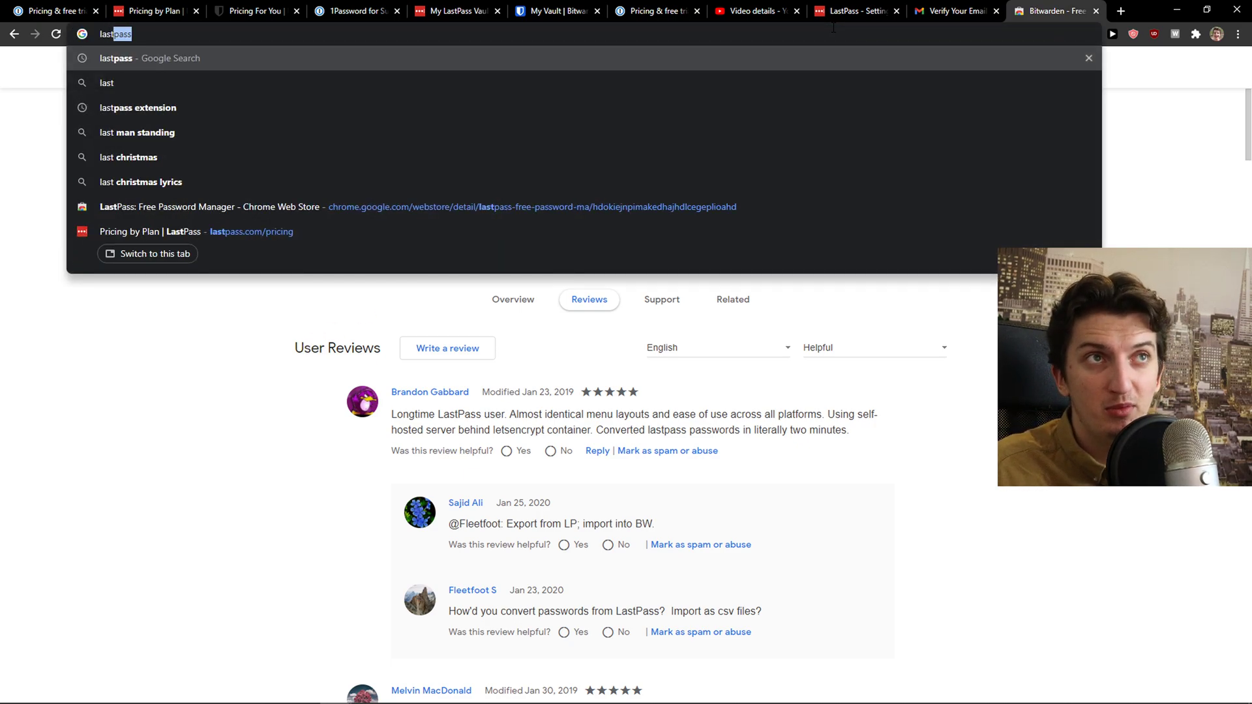
text(exte)
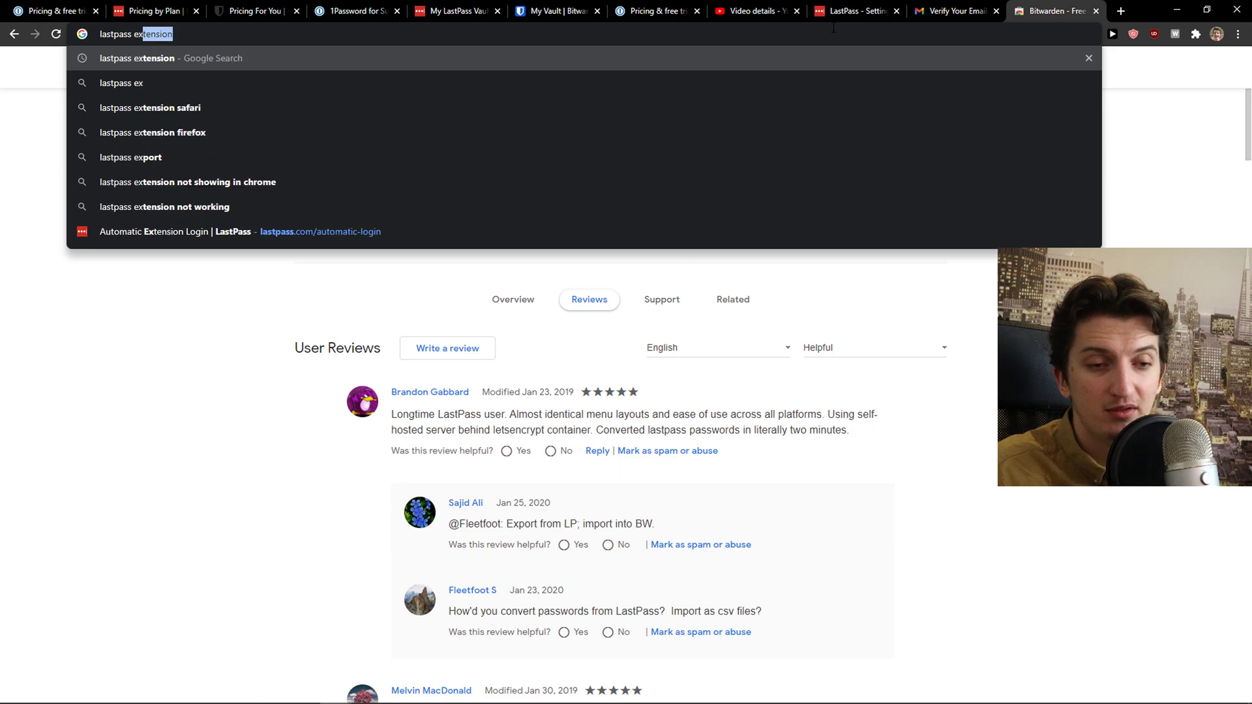
key(Return)
click(204, 186)
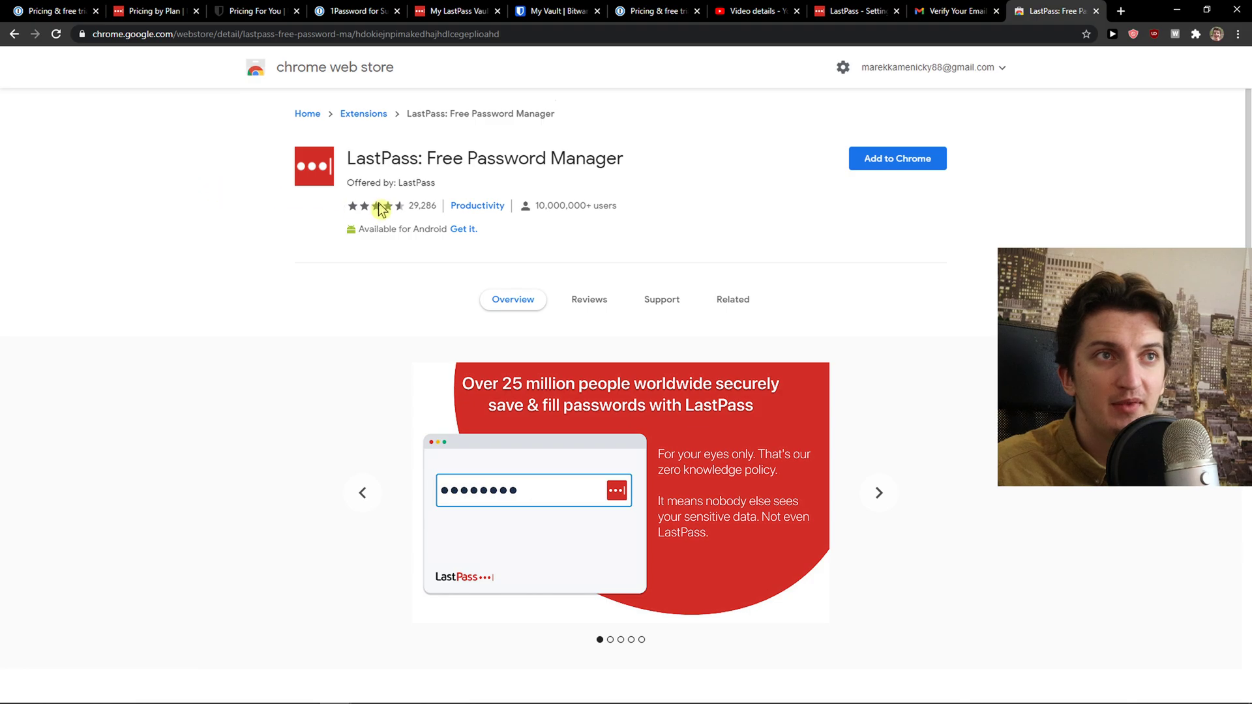
Show the LastPass extension's user reviews, rated 4.5 from 29,286 users
mouse_move(400, 212)
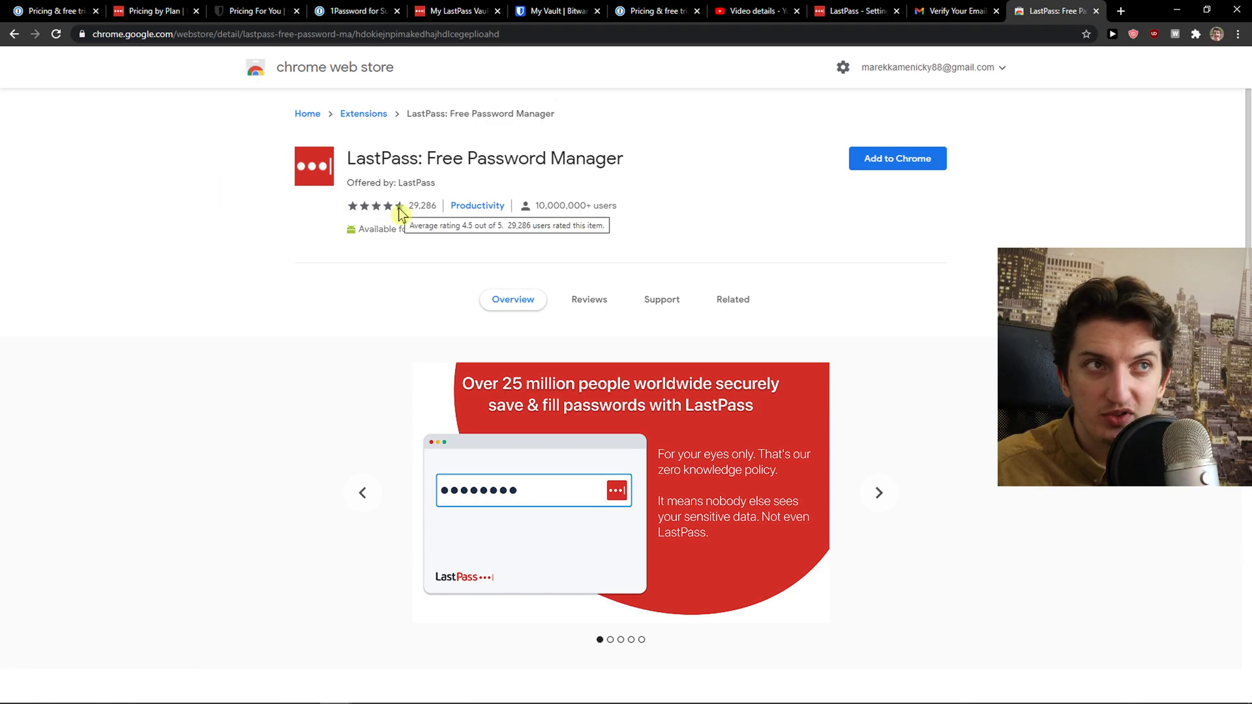
click(589, 299)
scroll(399, 408, down, 5)
right_click(399, 409)
scroll(260, 415, down, 1)
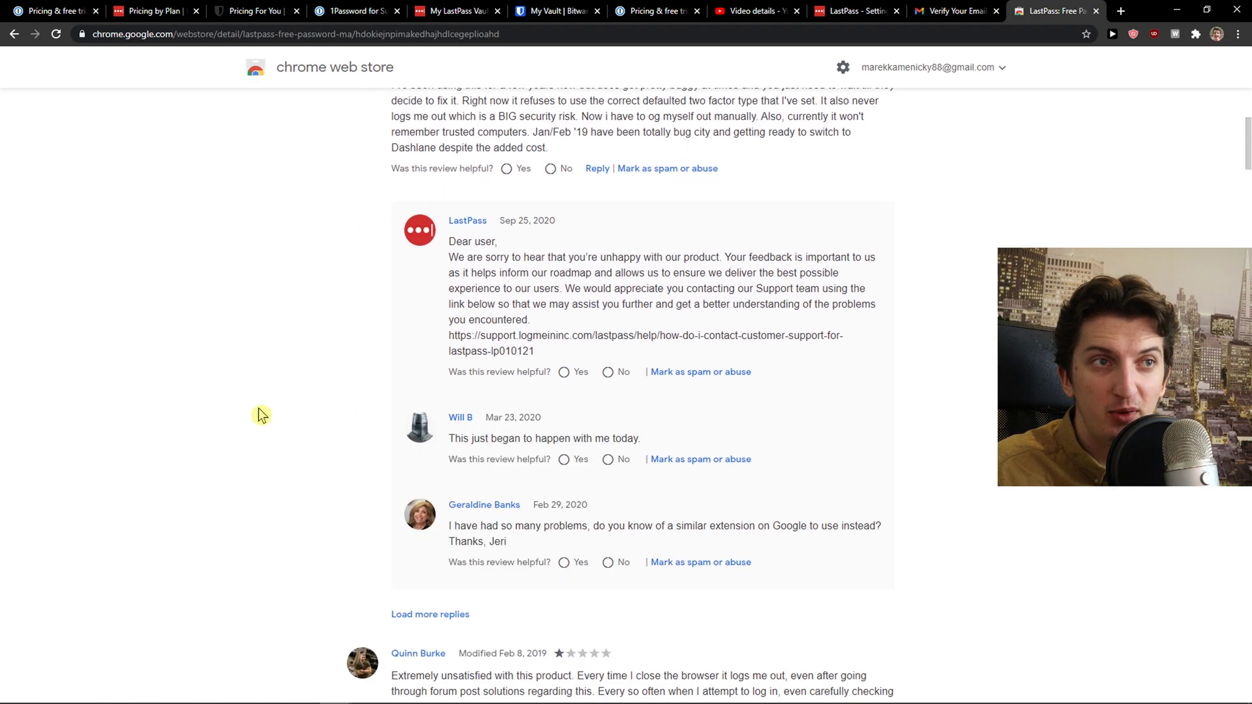
scroll(260, 415, down, 6)
scroll(268, 392, up, 11)
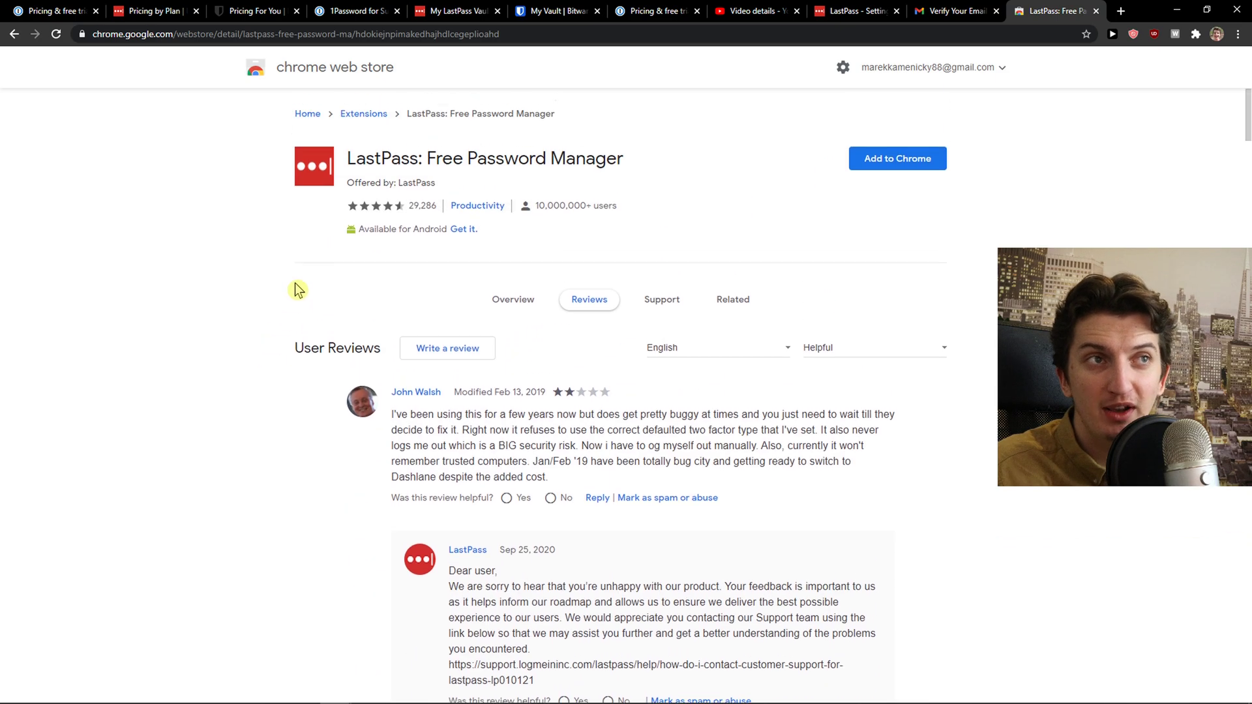
click(317, 40)
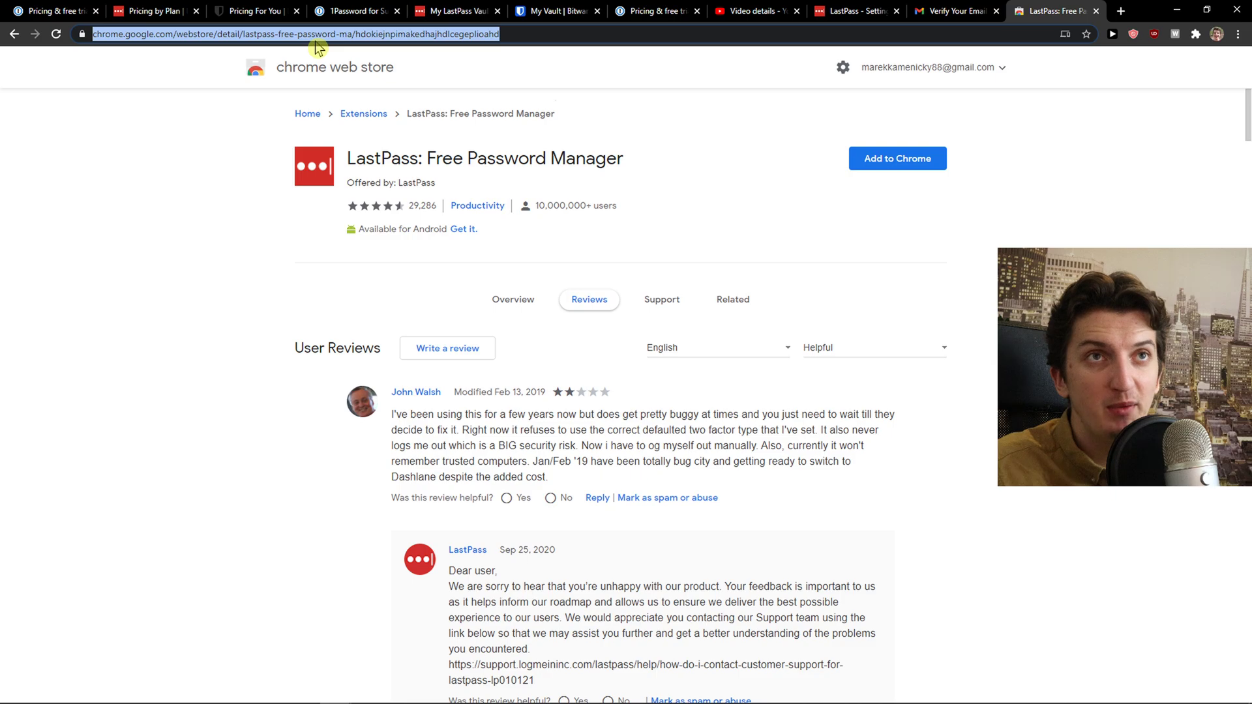
Search '1password extension' and open the 1Password extension (desktop app required) store page
text(1password)
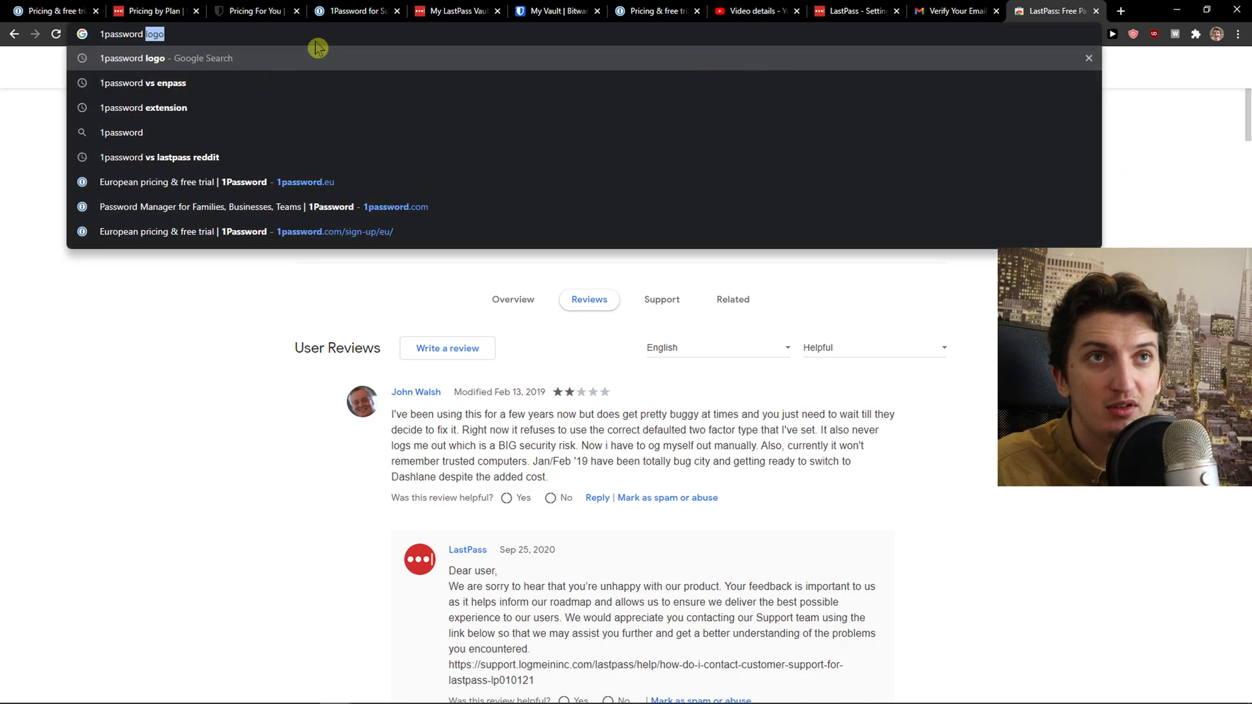
text( e)
key(Return)
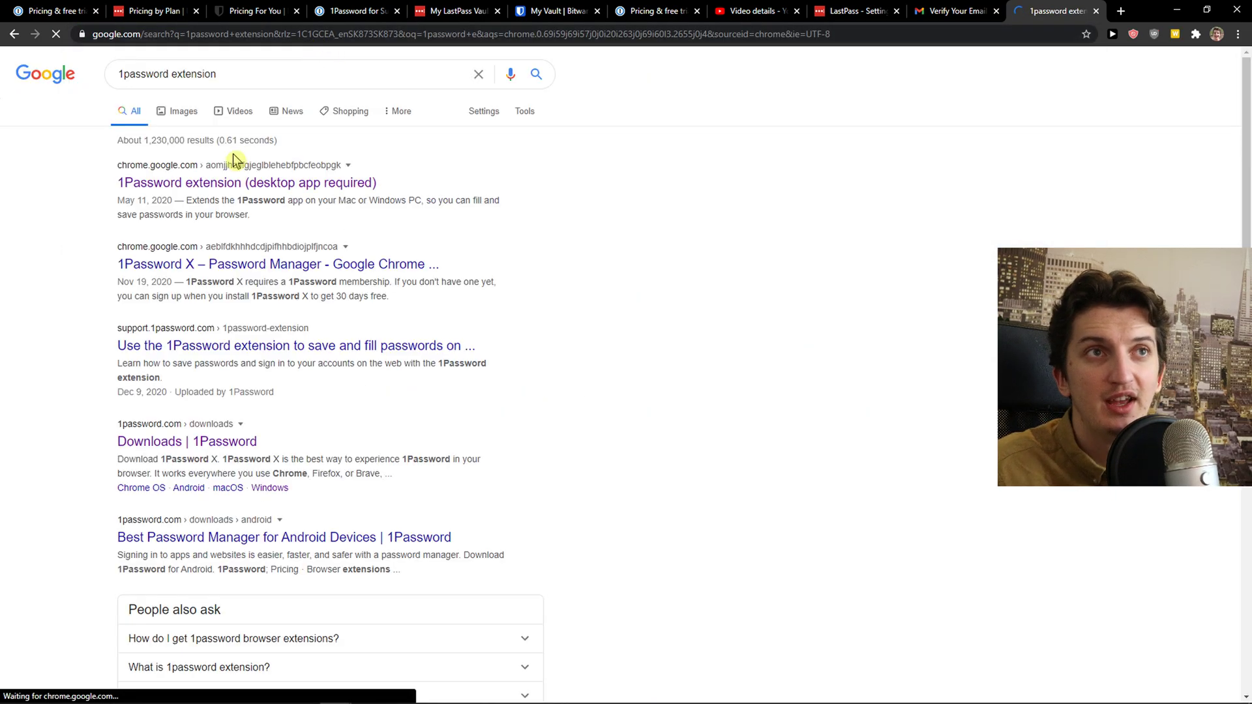
click(209, 184)
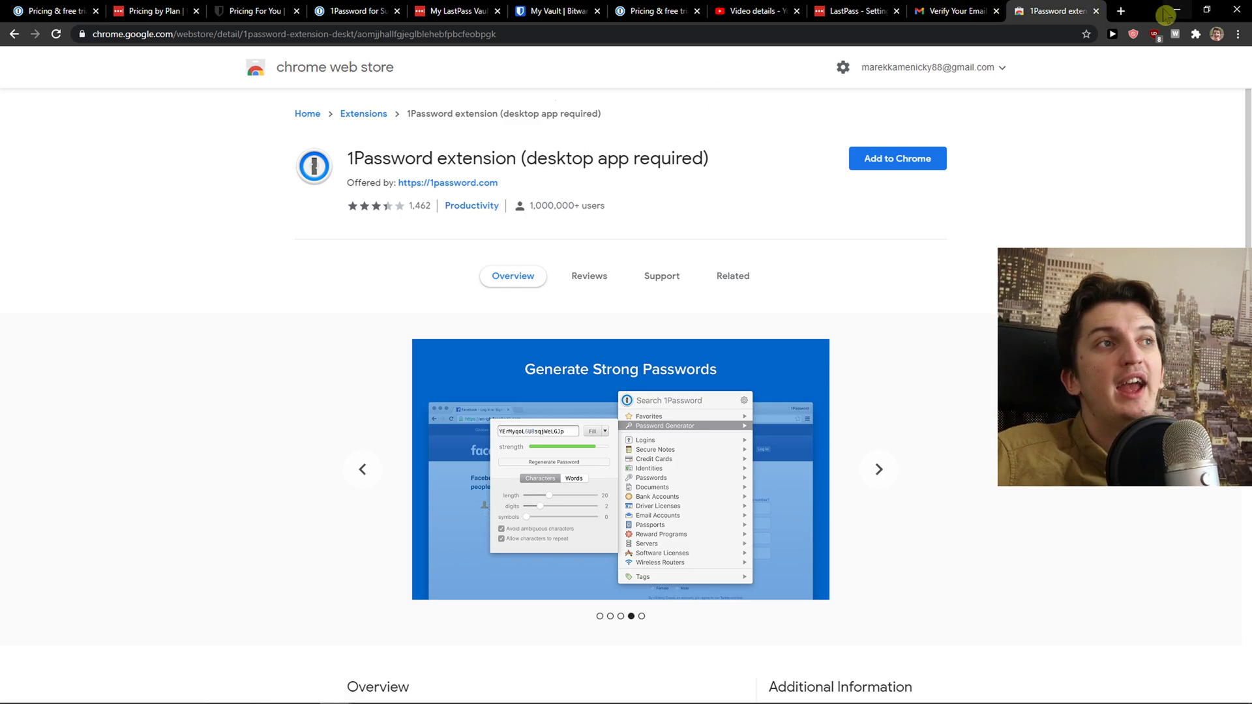
Load facebook.com in a new tab and remove the saved recent-login card
click(1121, 11)
text(facebook.com)
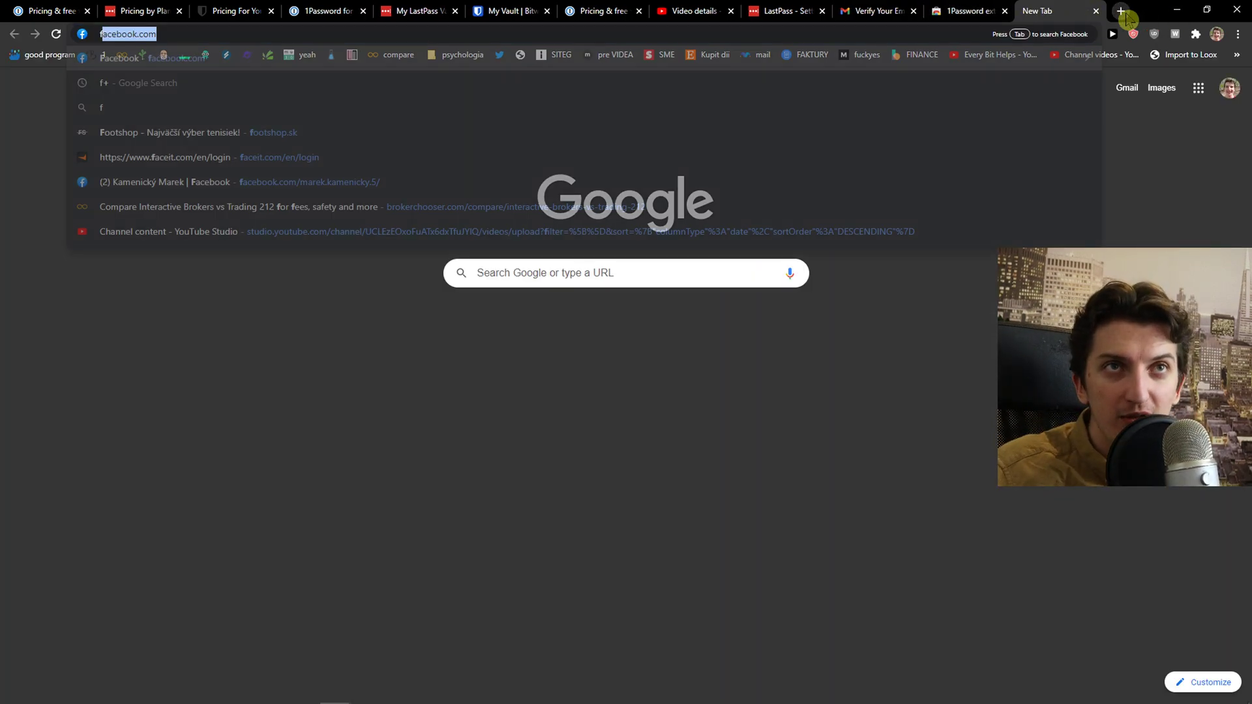
key(Return)
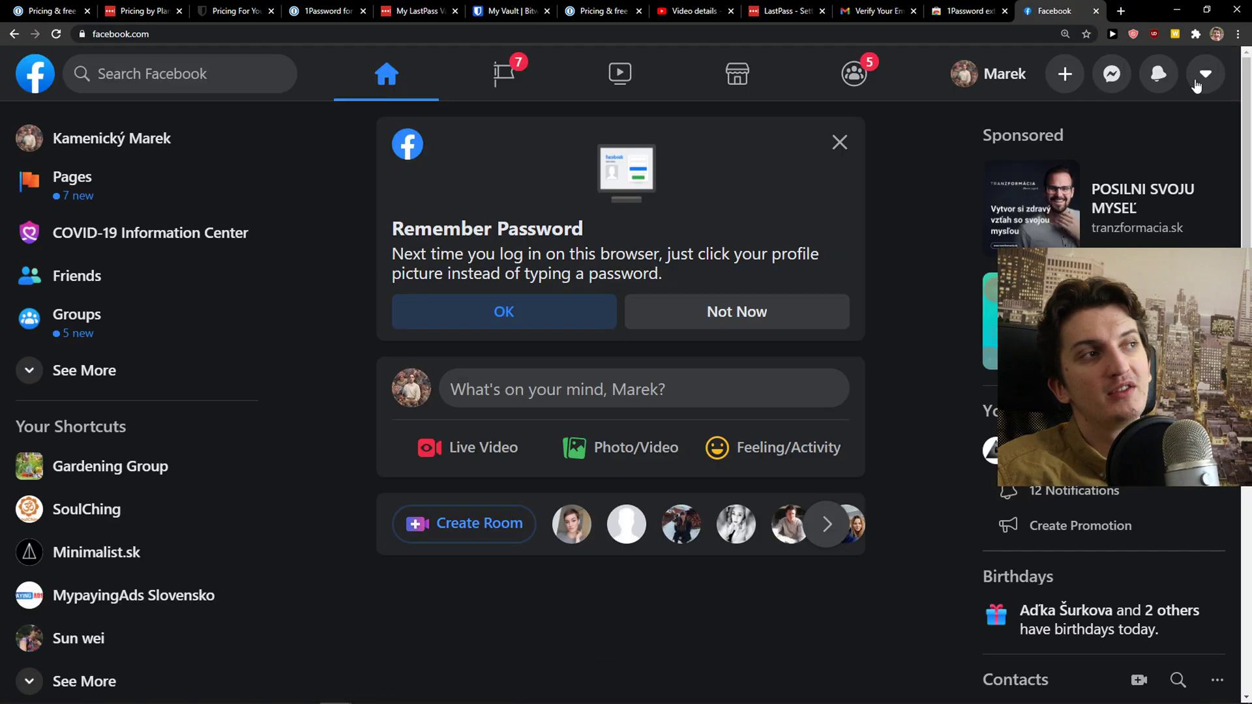
click(1206, 73)
click(1206, 74)
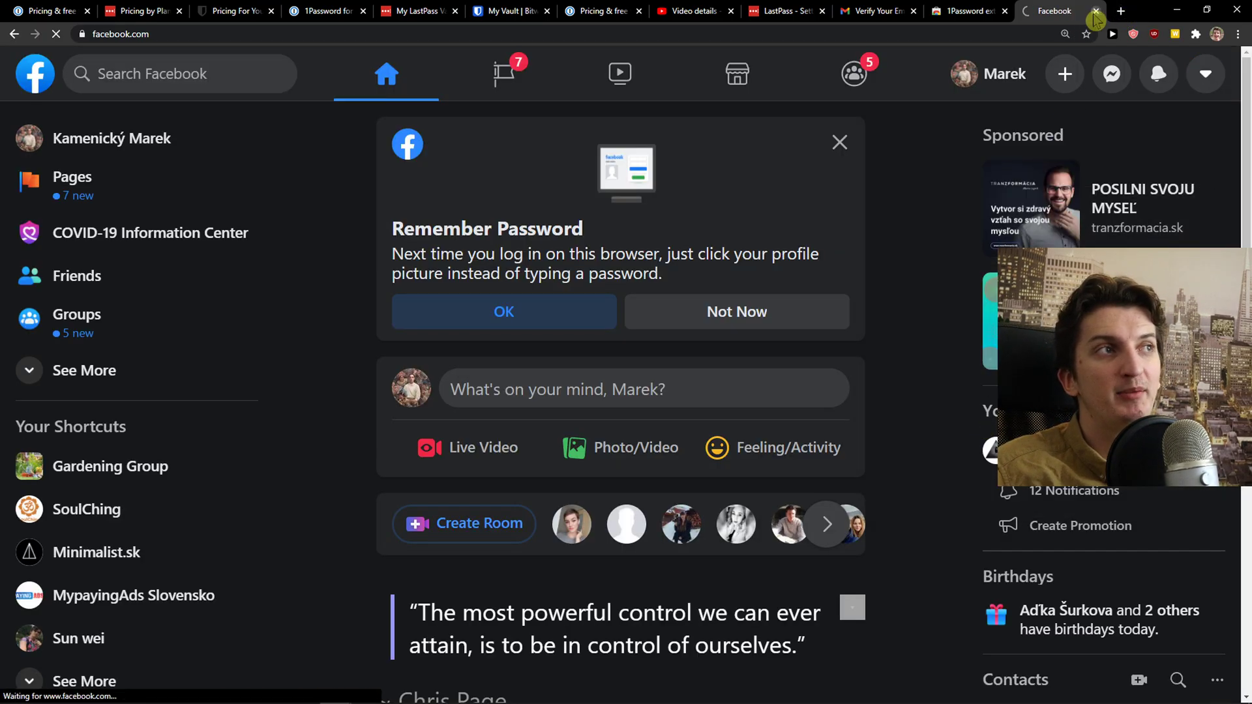
click(1097, 11)
click(1121, 12)
text(facebook.com)
key(Return)
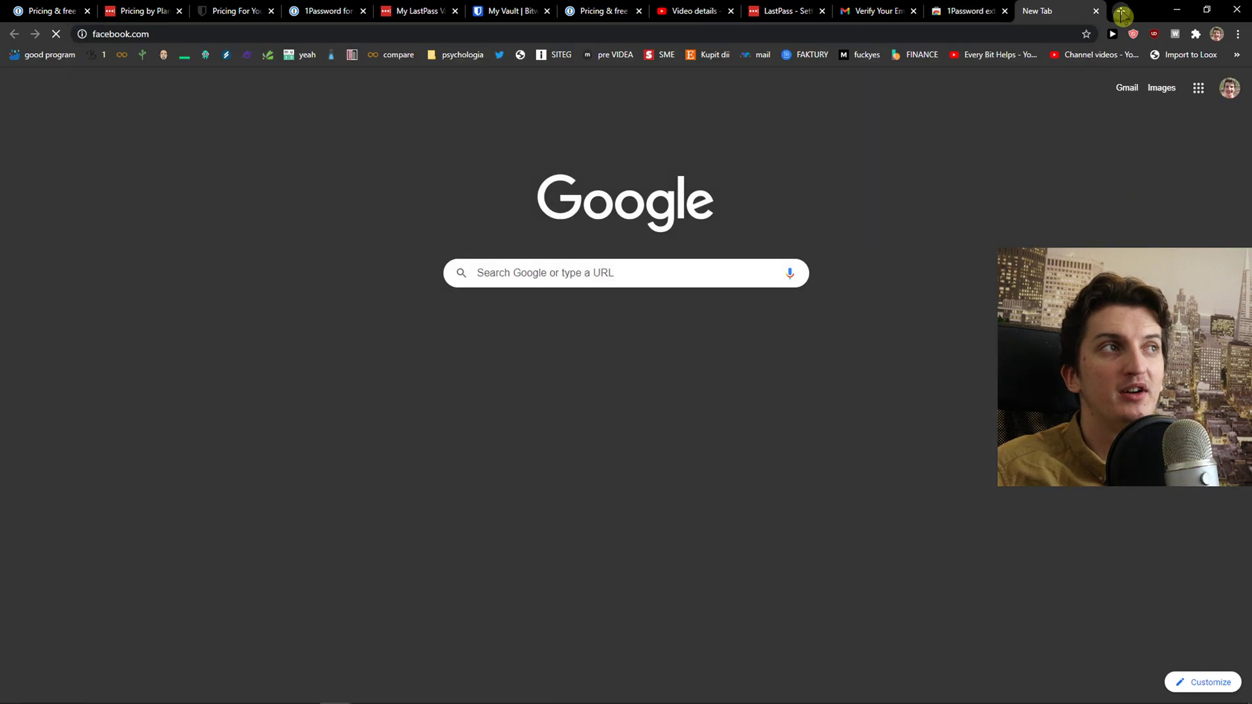
click(148, 279)
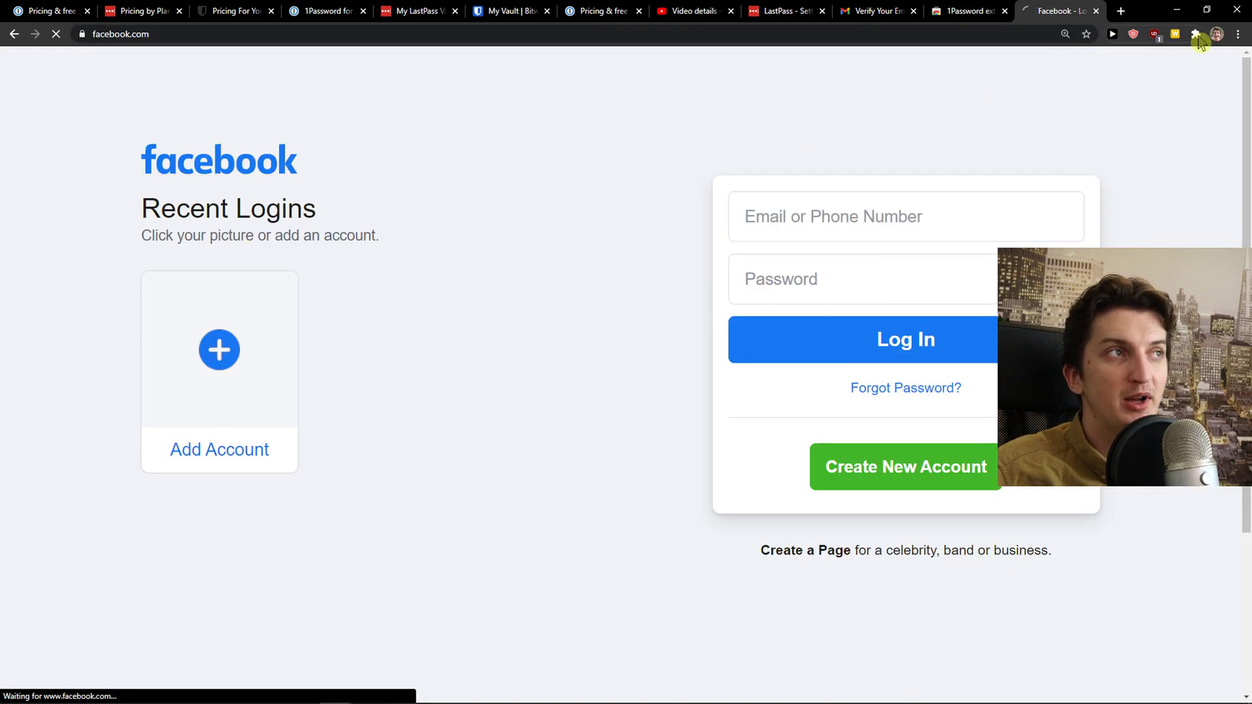
click(1196, 34)
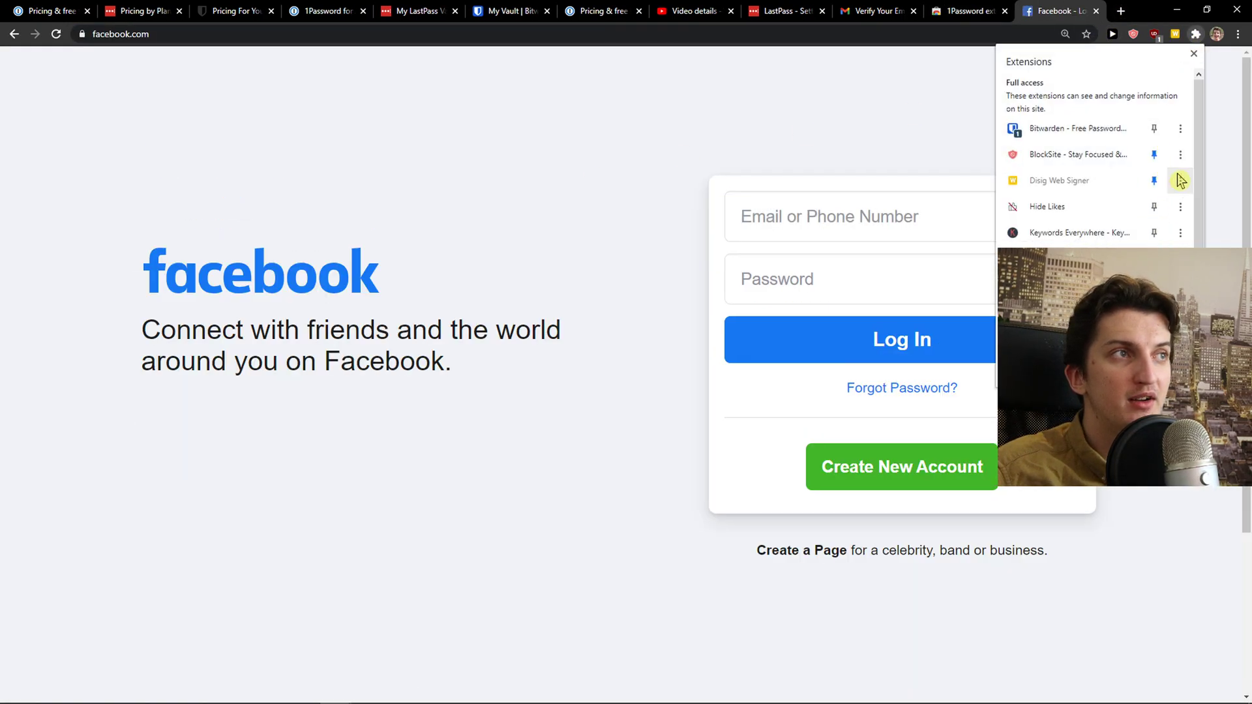
click(1154, 128)
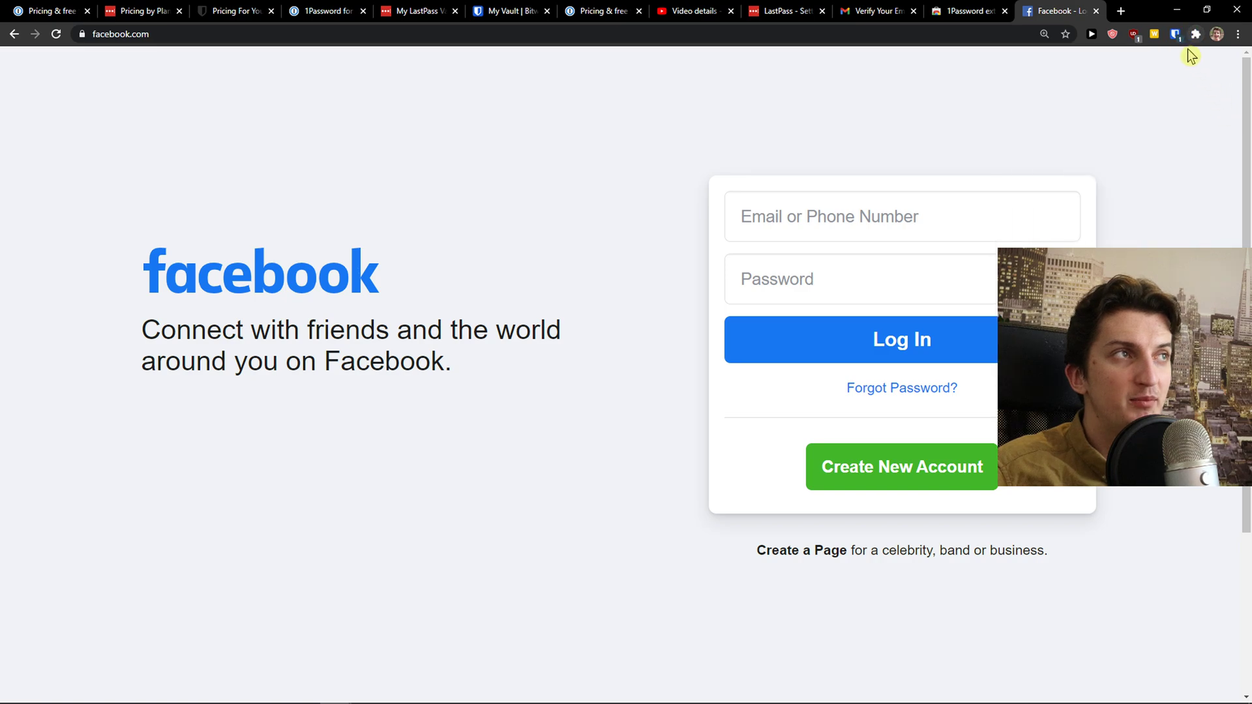
click(1175, 34)
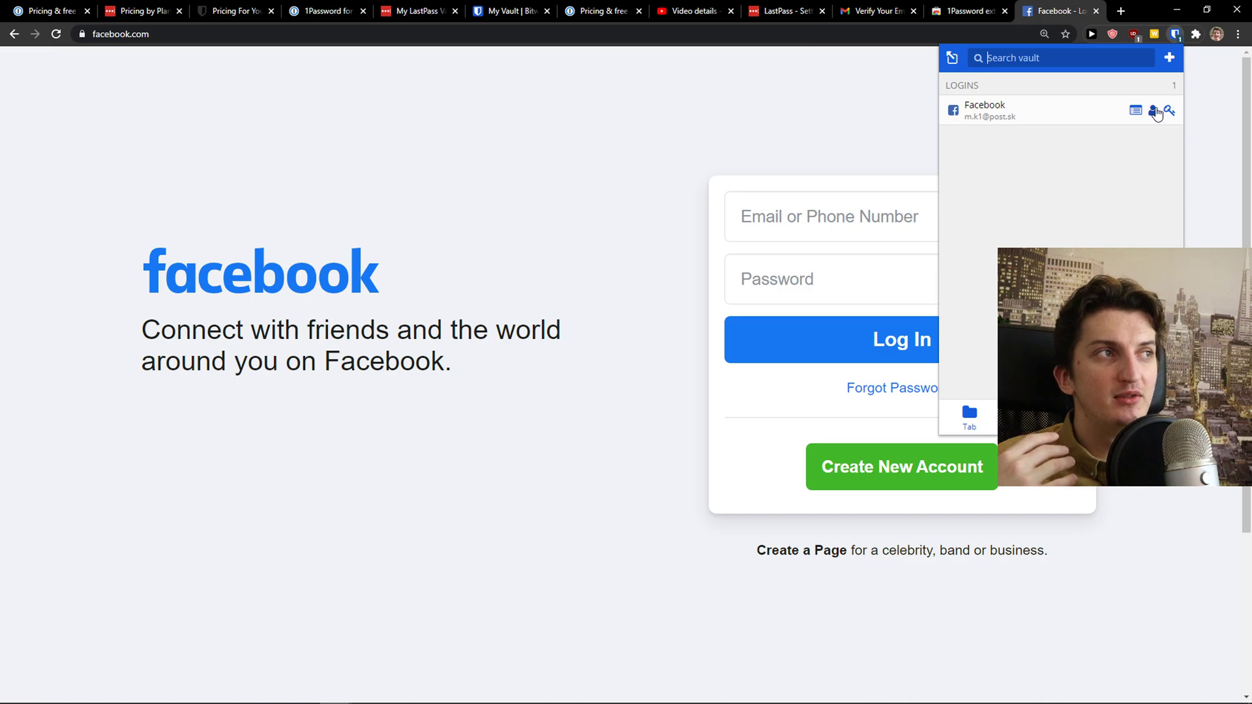
click(856, 217)
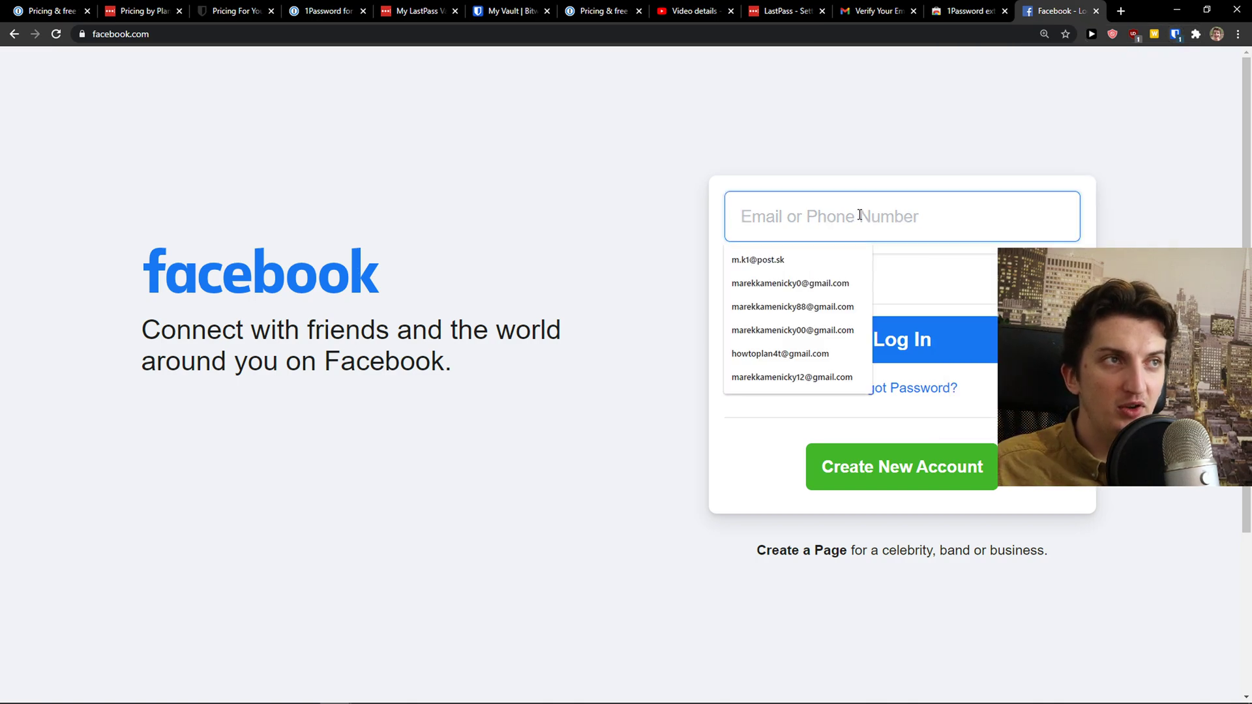
key(Down)
key(Return)
Paste the Facebook password copied from Bitwarden, then clear both login fields
click(1176, 34)
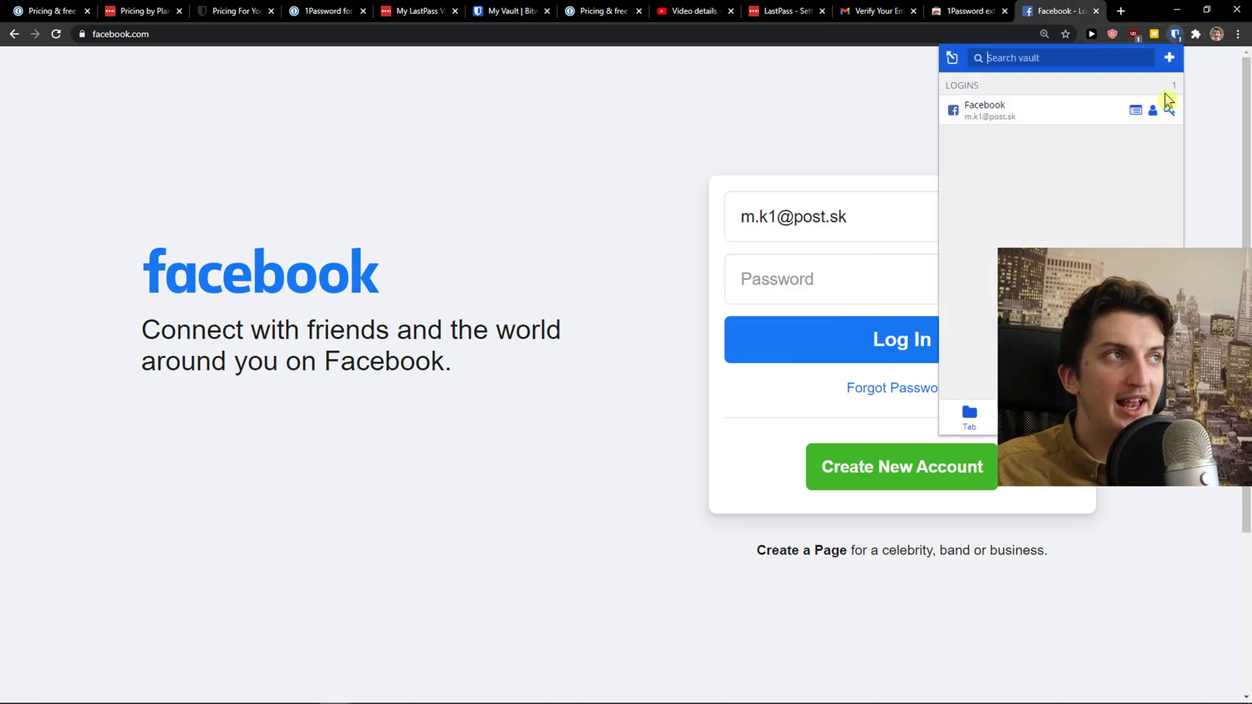
click(1166, 112)
click(828, 276)
key(ctrl+v)
key(ctrl+a)
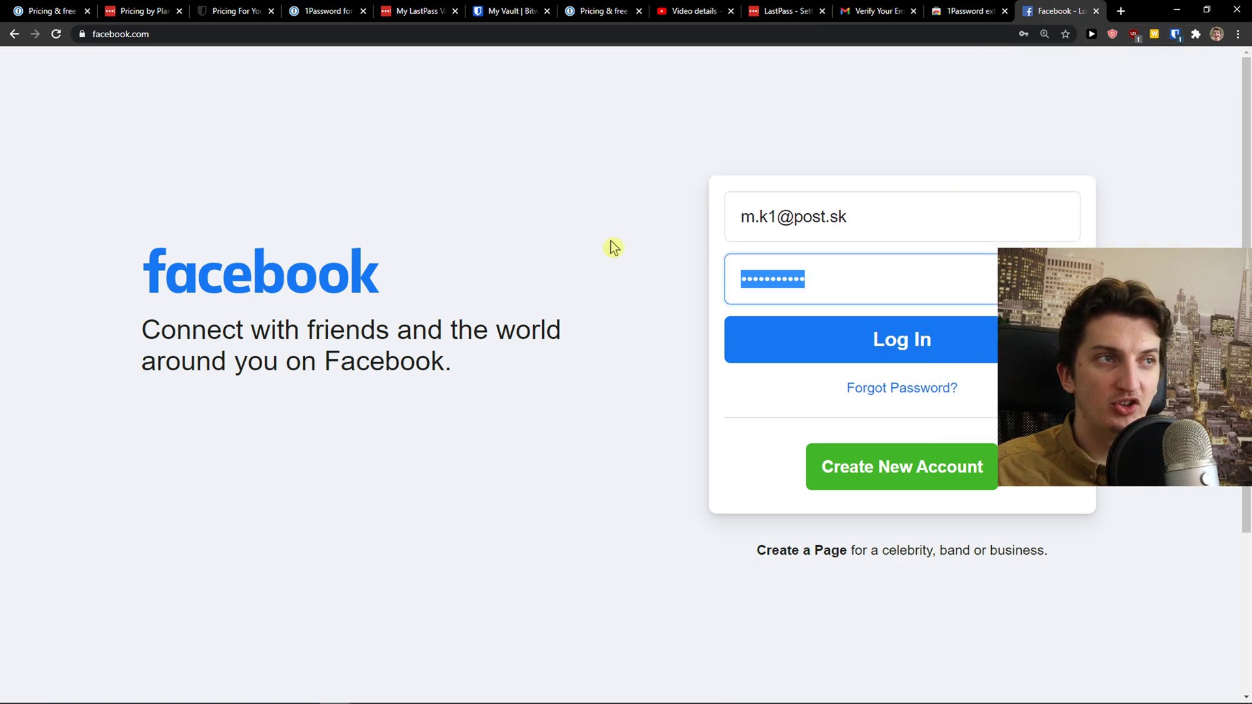
key(BackSpace)
key(shift+Tab)
key(BackSpace)
Autofill the saved Facebook login from the Bitwarden popup
click(1110, 156)
click(1176, 35)
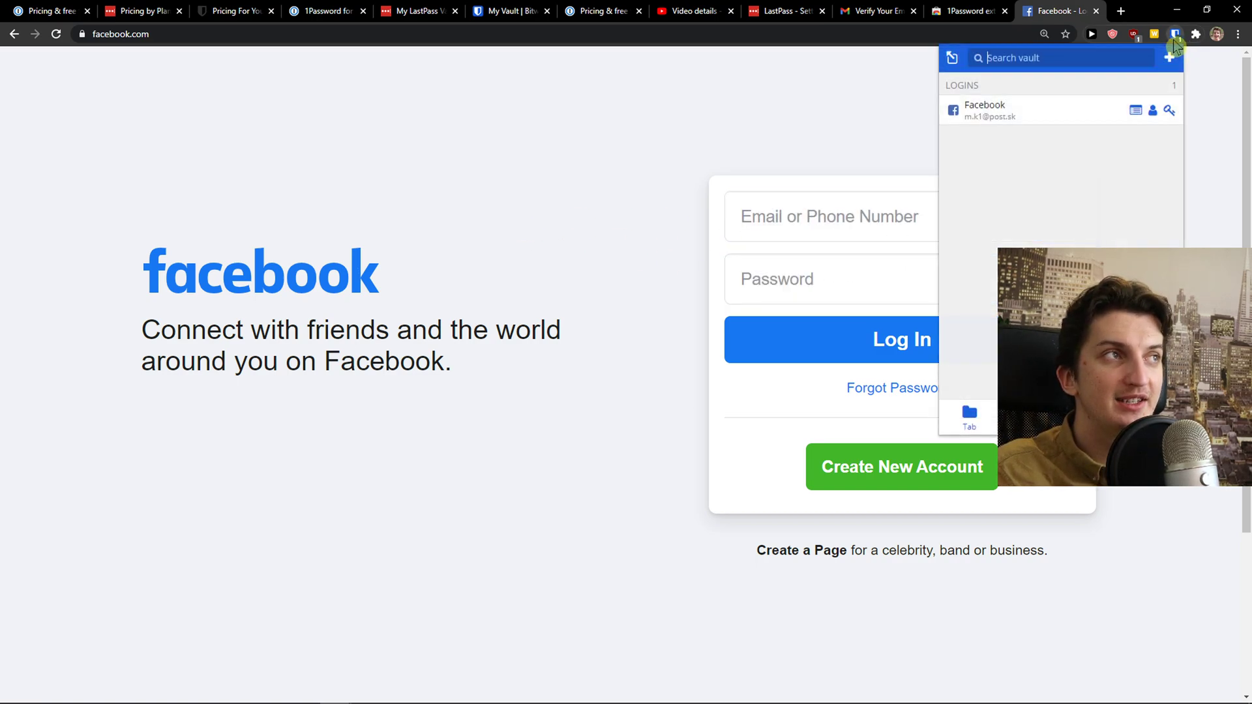
click(1023, 114)
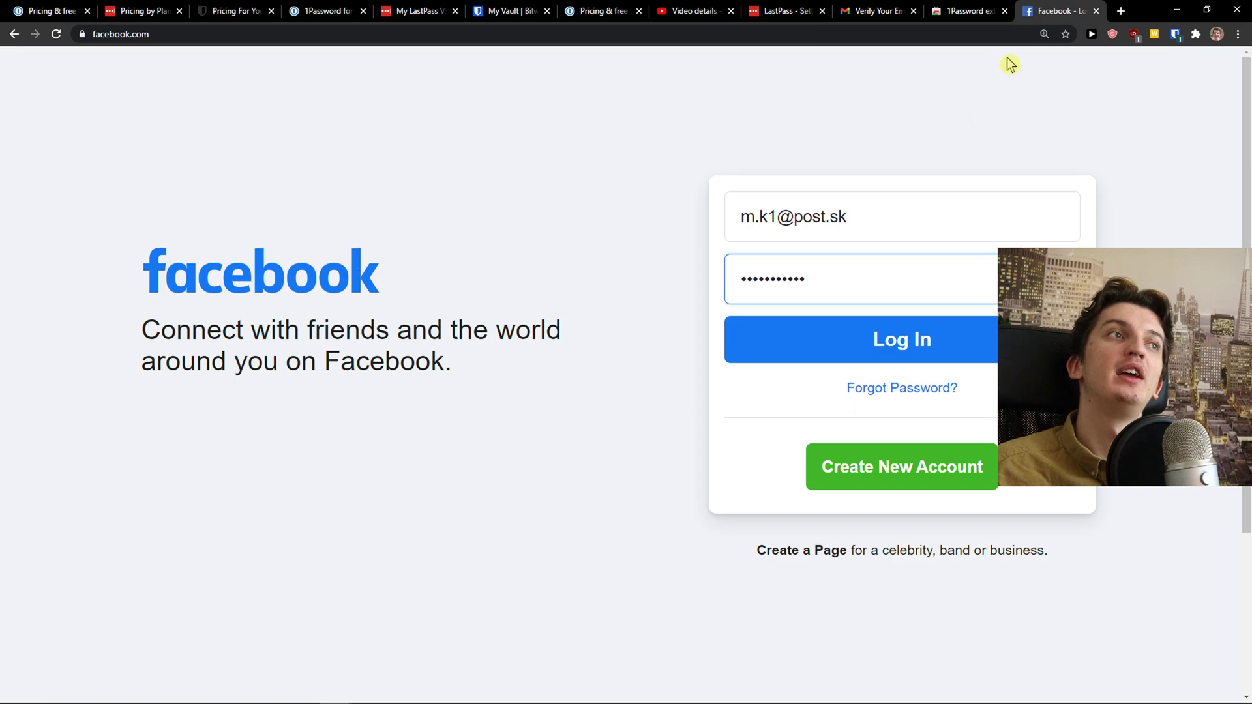
Remove the Bitwarden extension from Chrome
click(1175, 33)
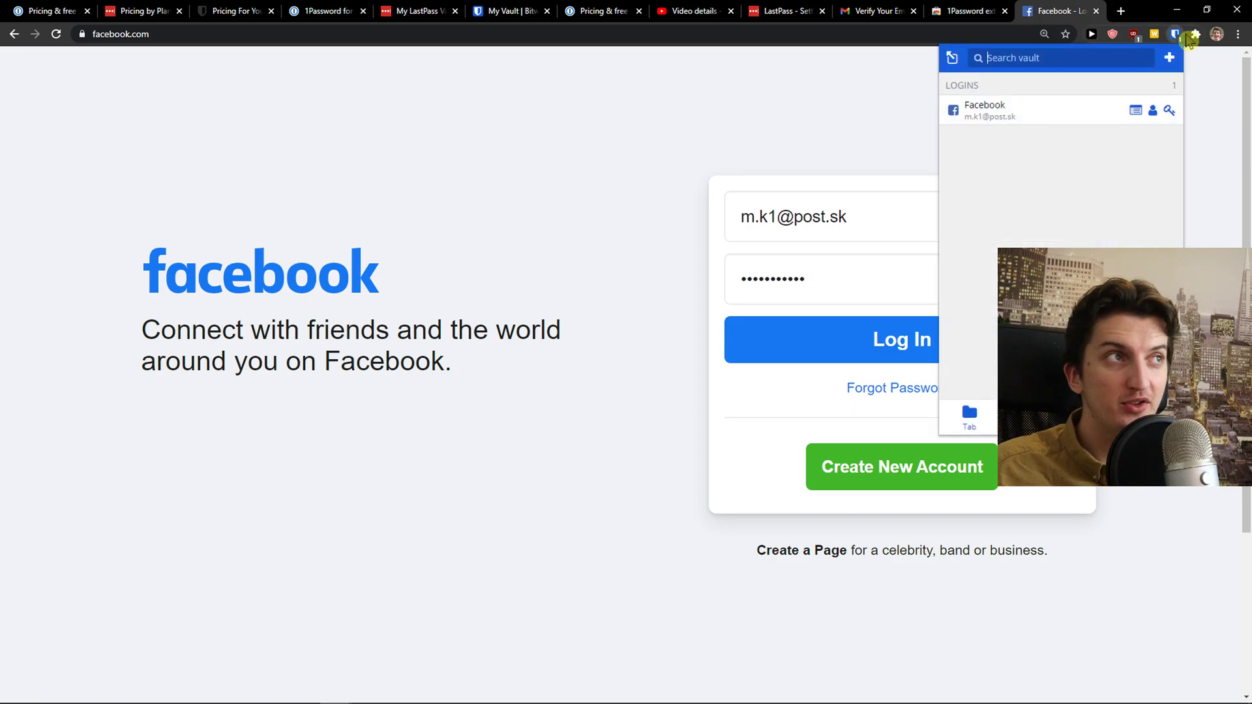
click(1196, 34)
click(1179, 128)
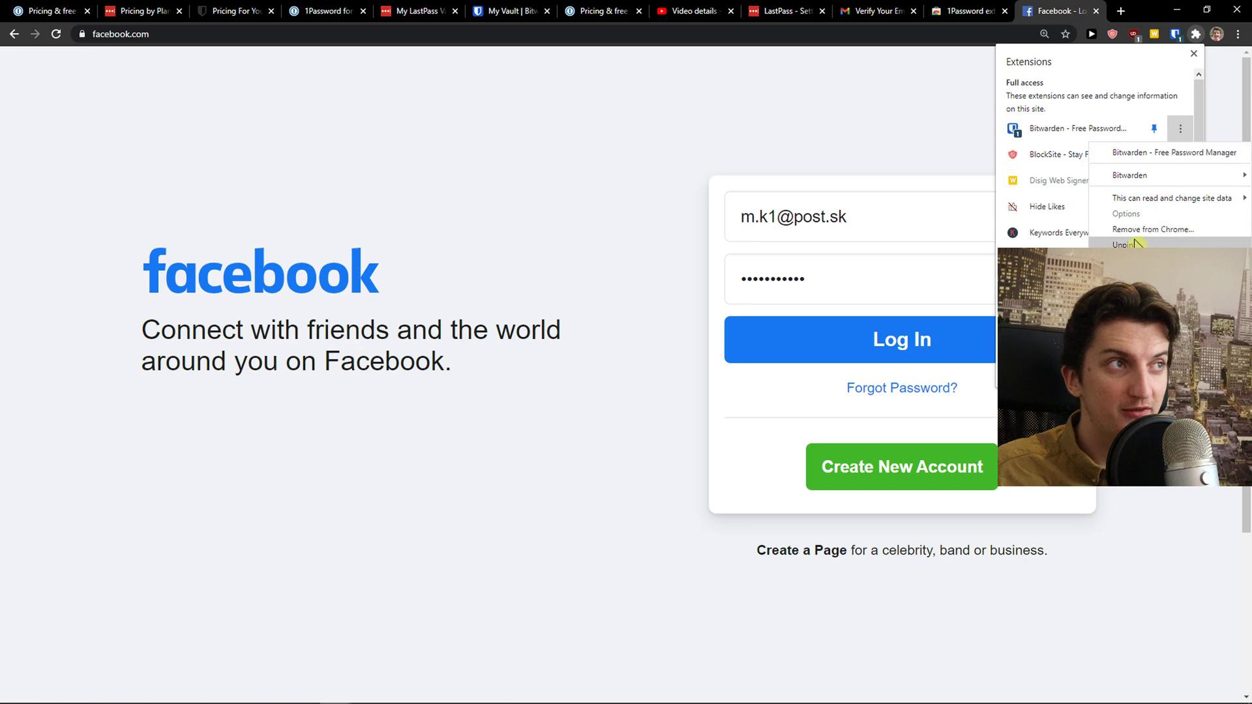
click(1147, 230)
click(1093, 124)
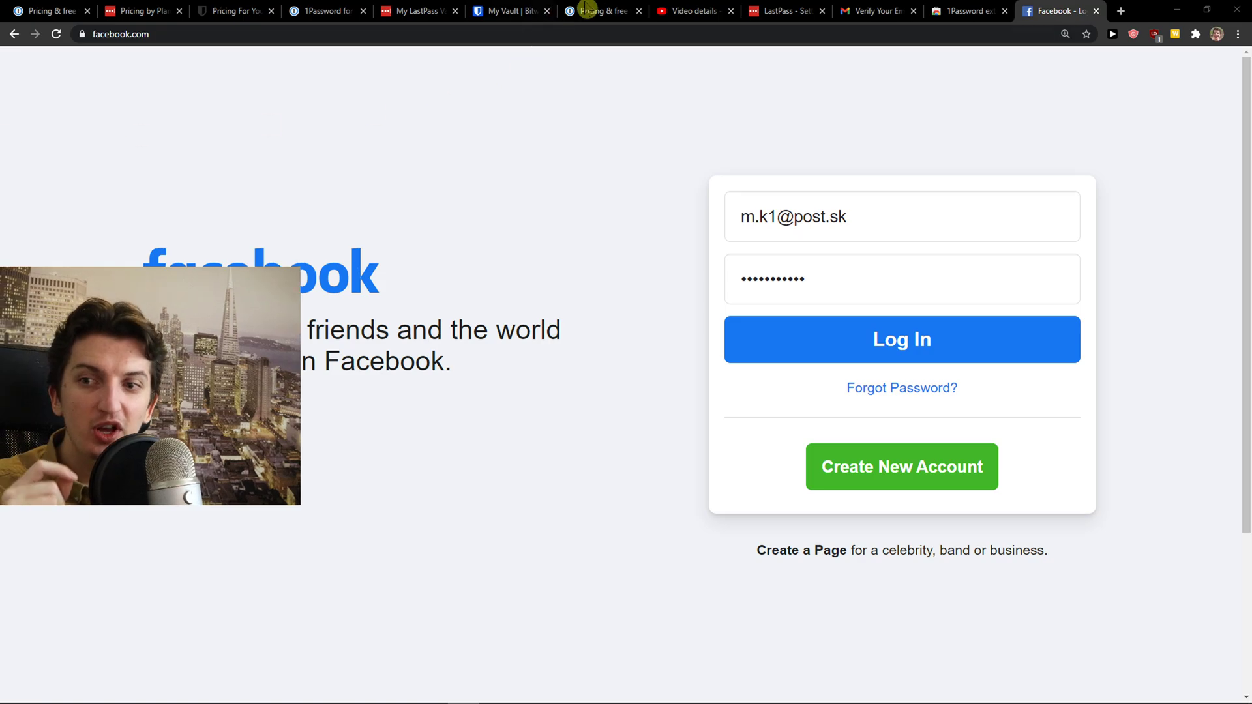
Search Google for 'lastpass', visit lastpass.com, then search 'lastpass extension'
click(1117, 11)
text(lastpass)
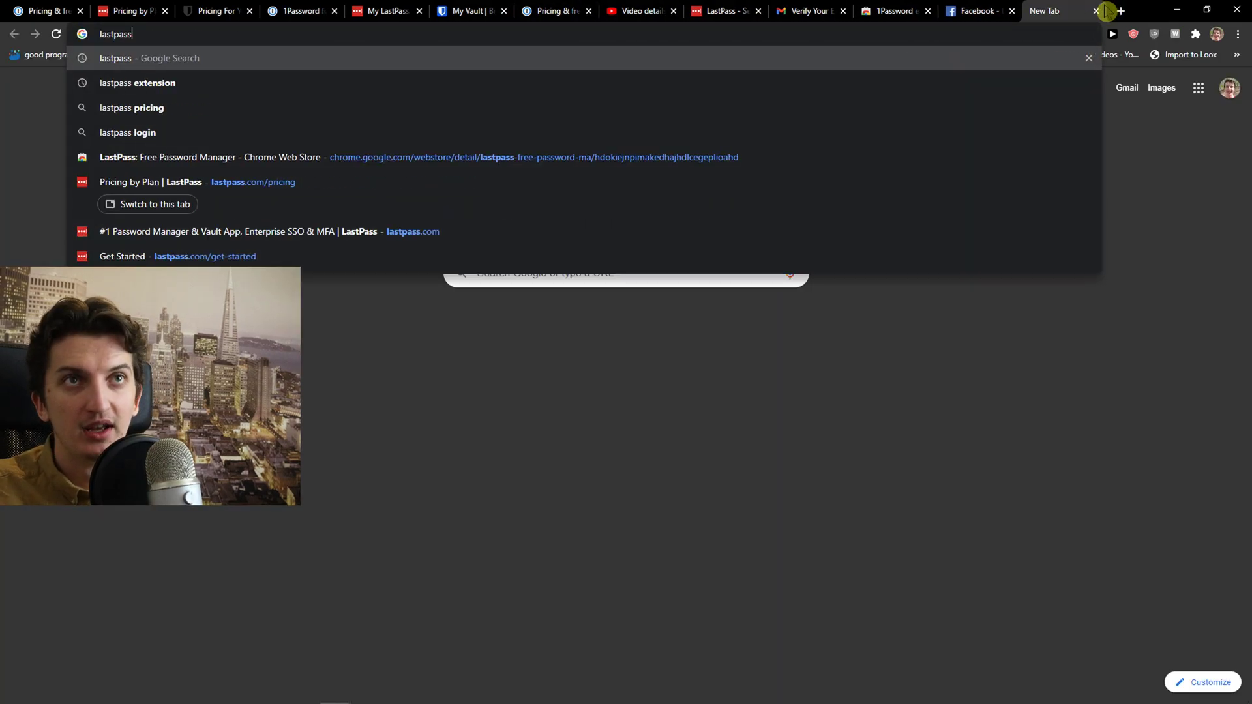
key(Return)
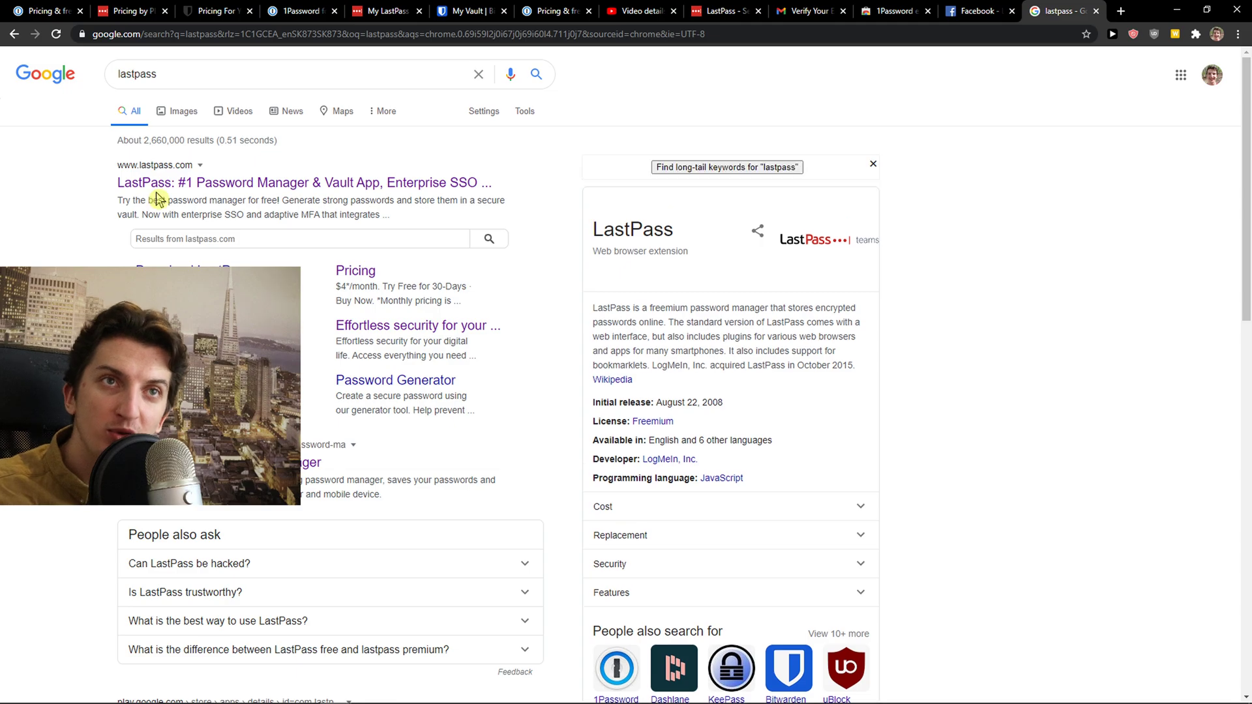
click(154, 183)
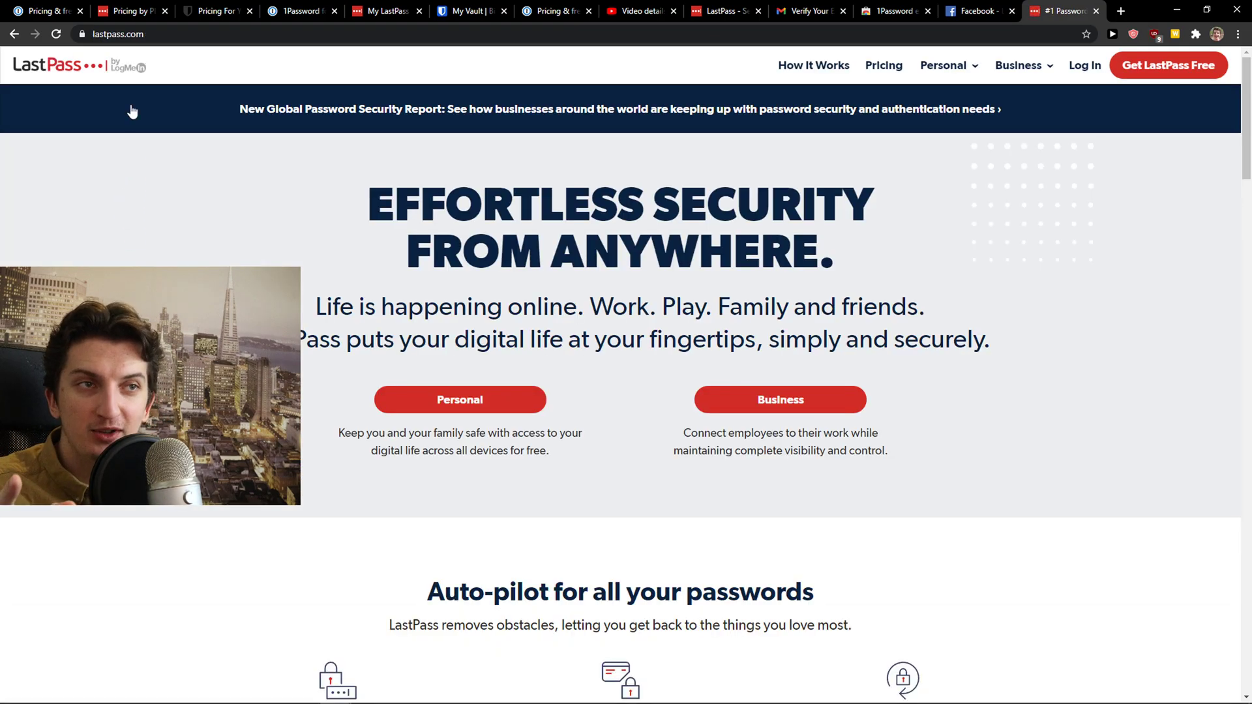
click(119, 37)
text(lastpass extension)
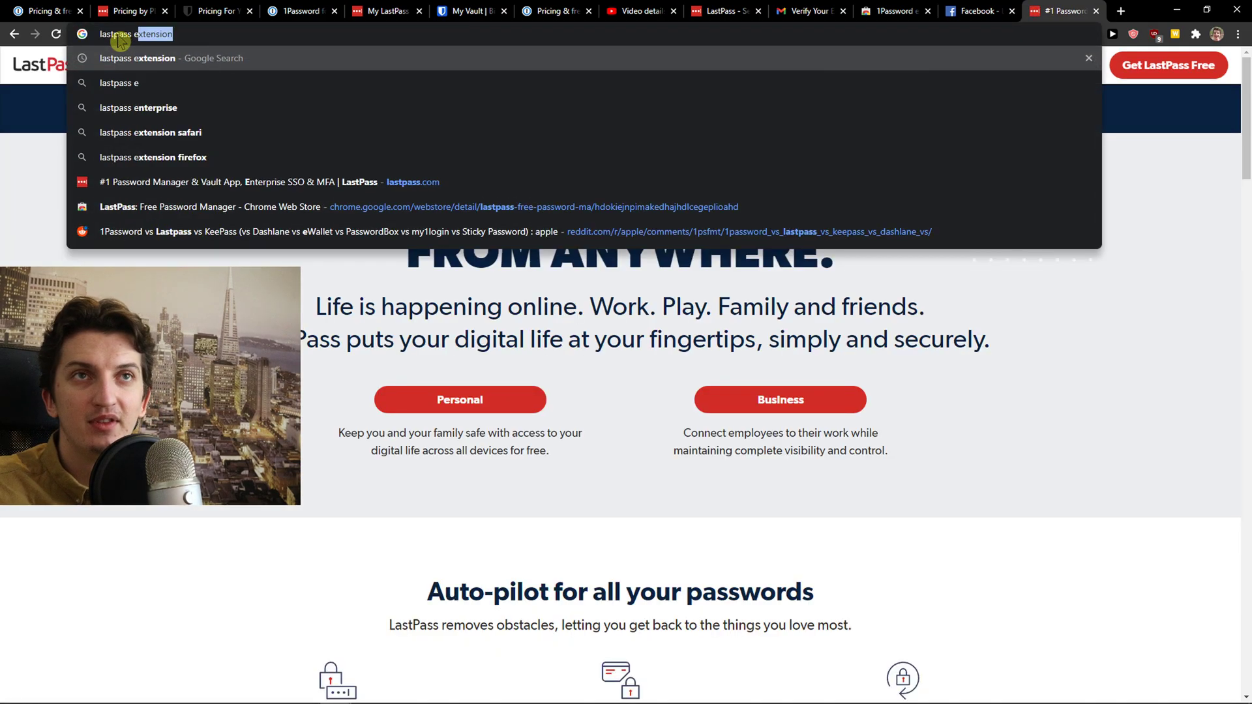
key(Return)
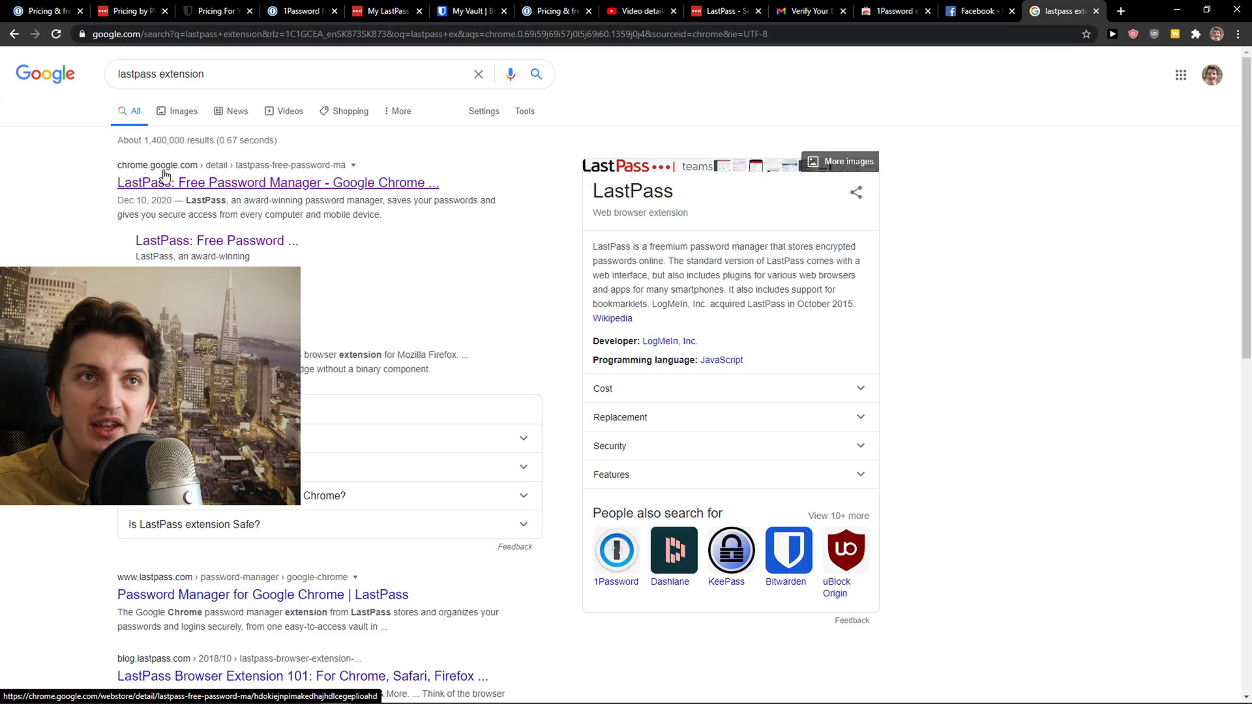
Install the LastPass: Free Password Manager extension from the Web Store and pin it to the toolbar
click(163, 179)
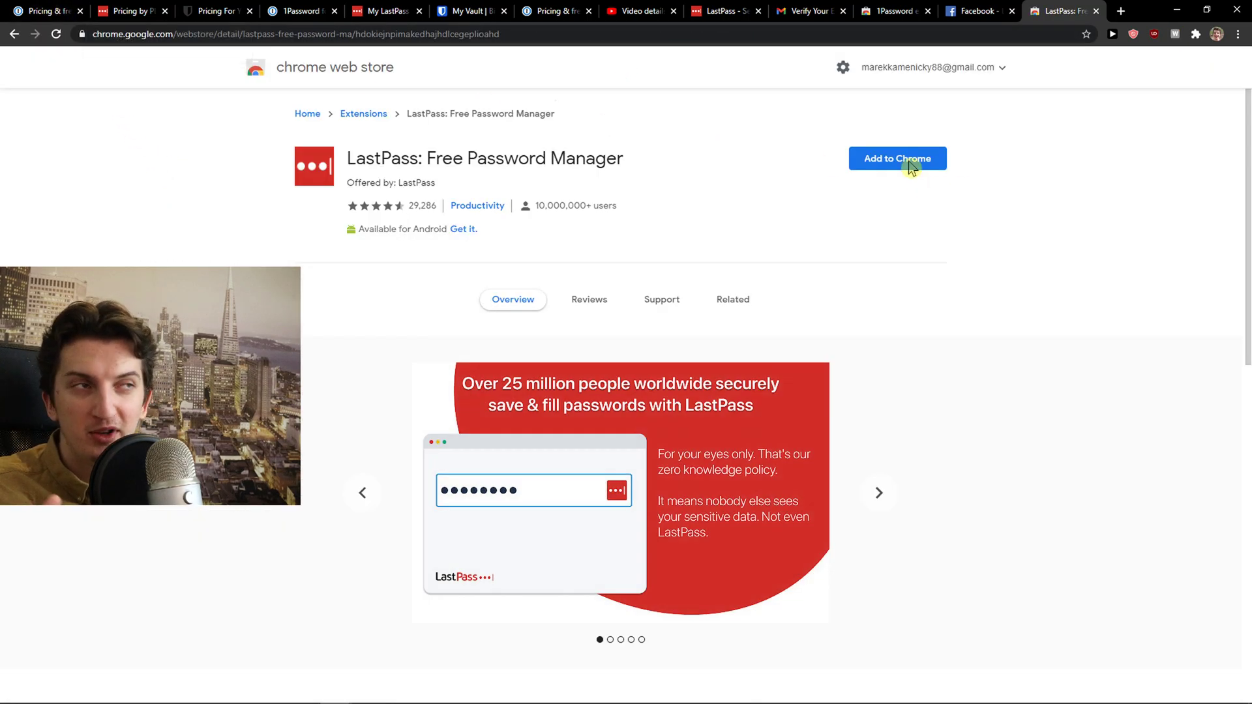
click(904, 159)
click(667, 163)
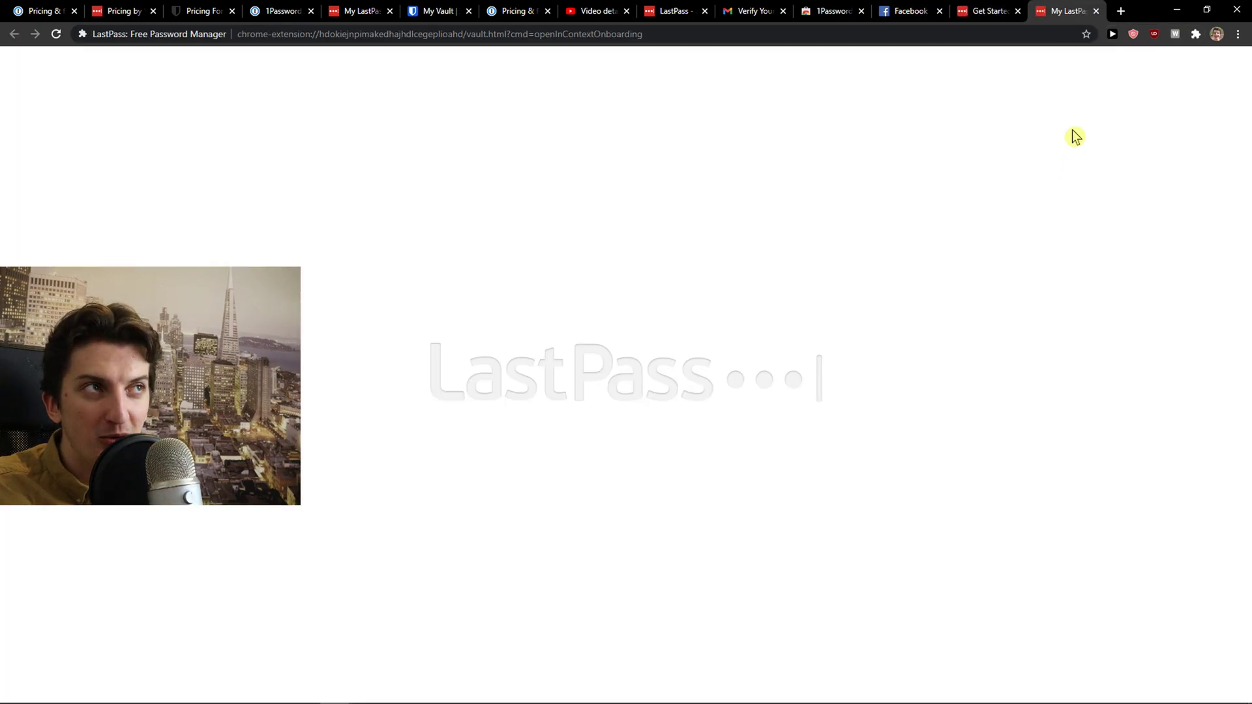
click(1096, 11)
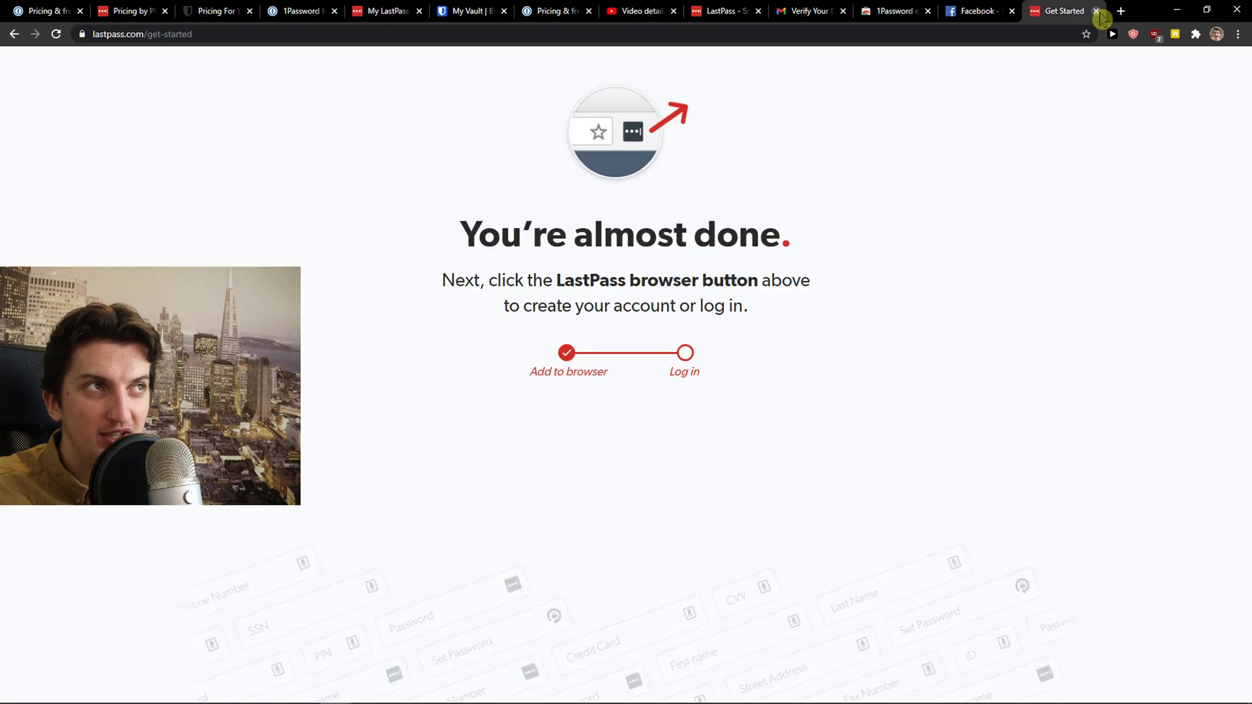
click(1196, 34)
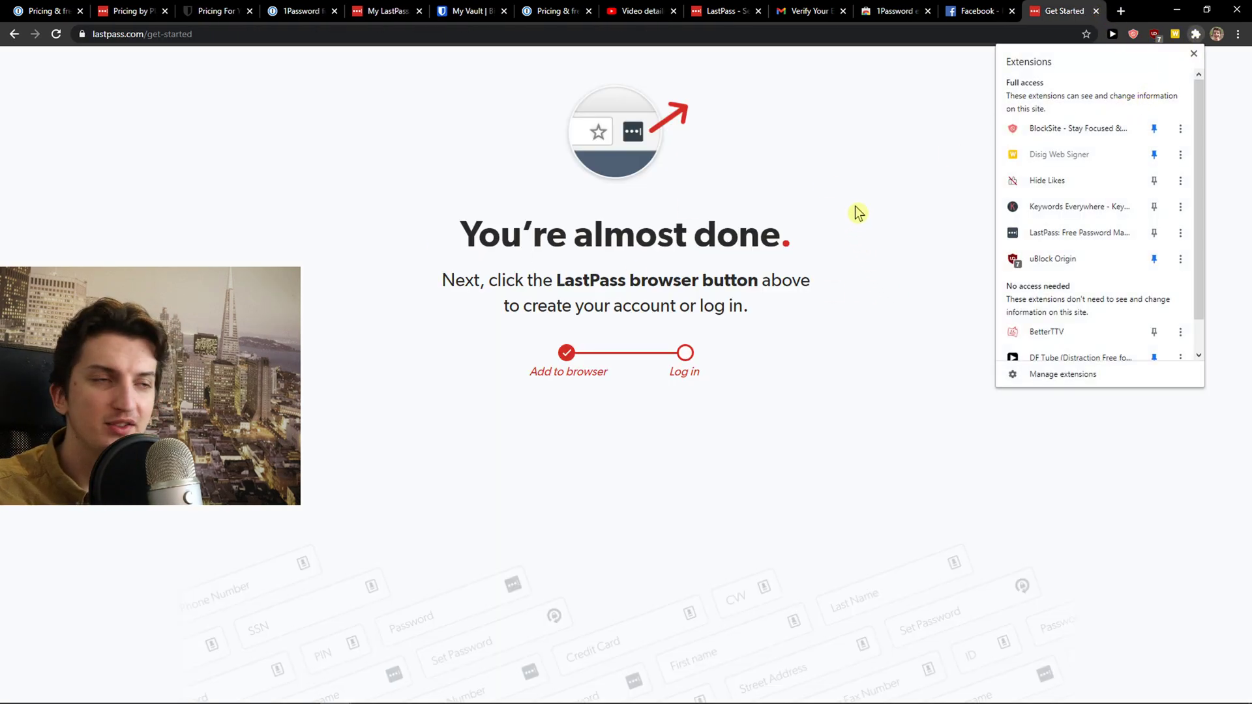
click(1154, 233)
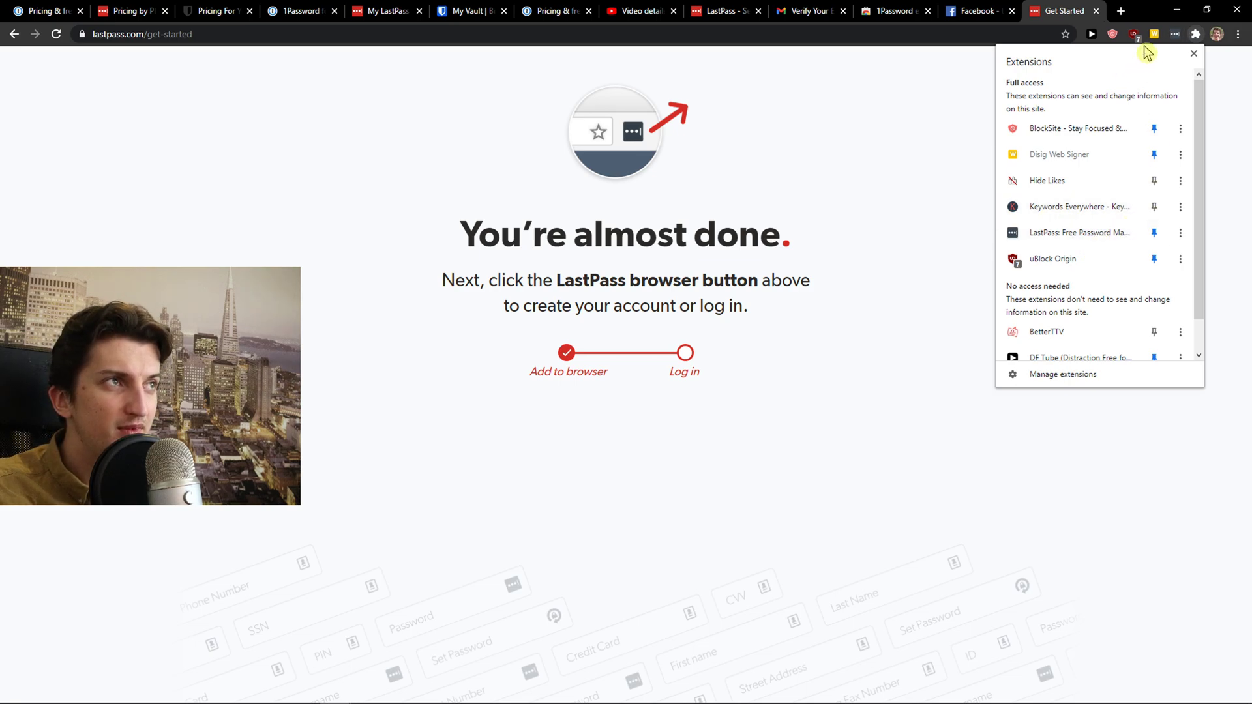
click(1069, 235)
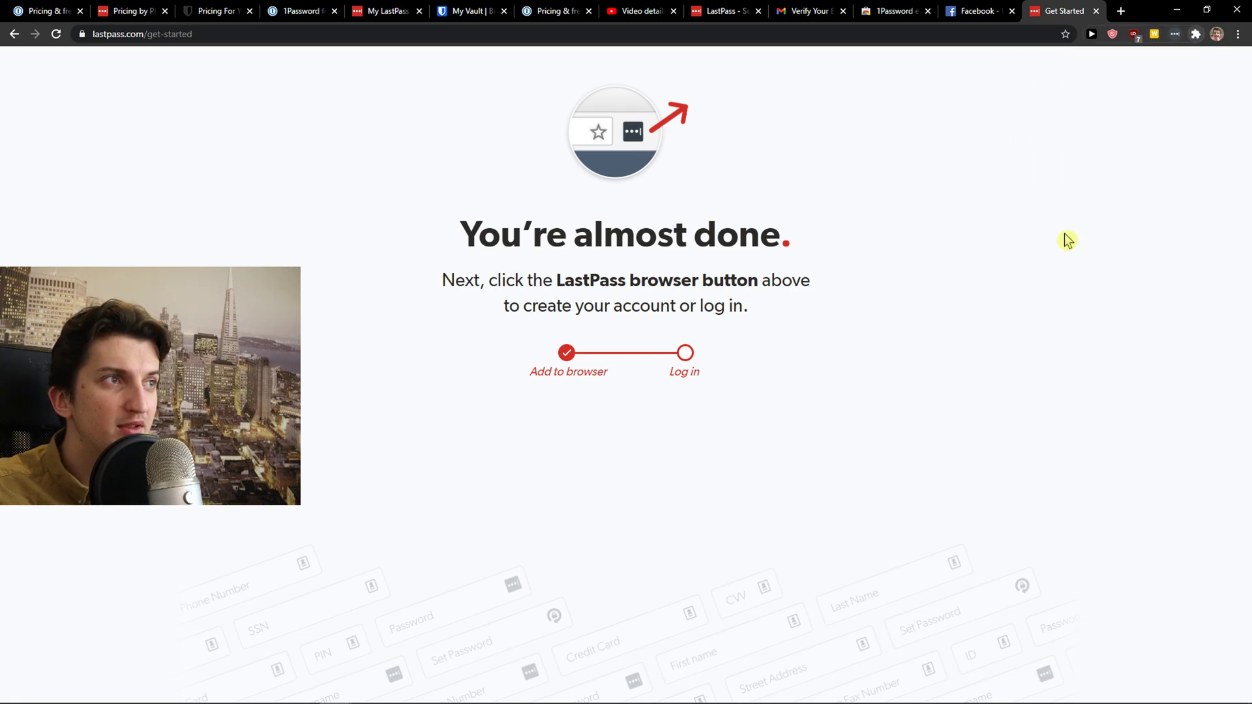
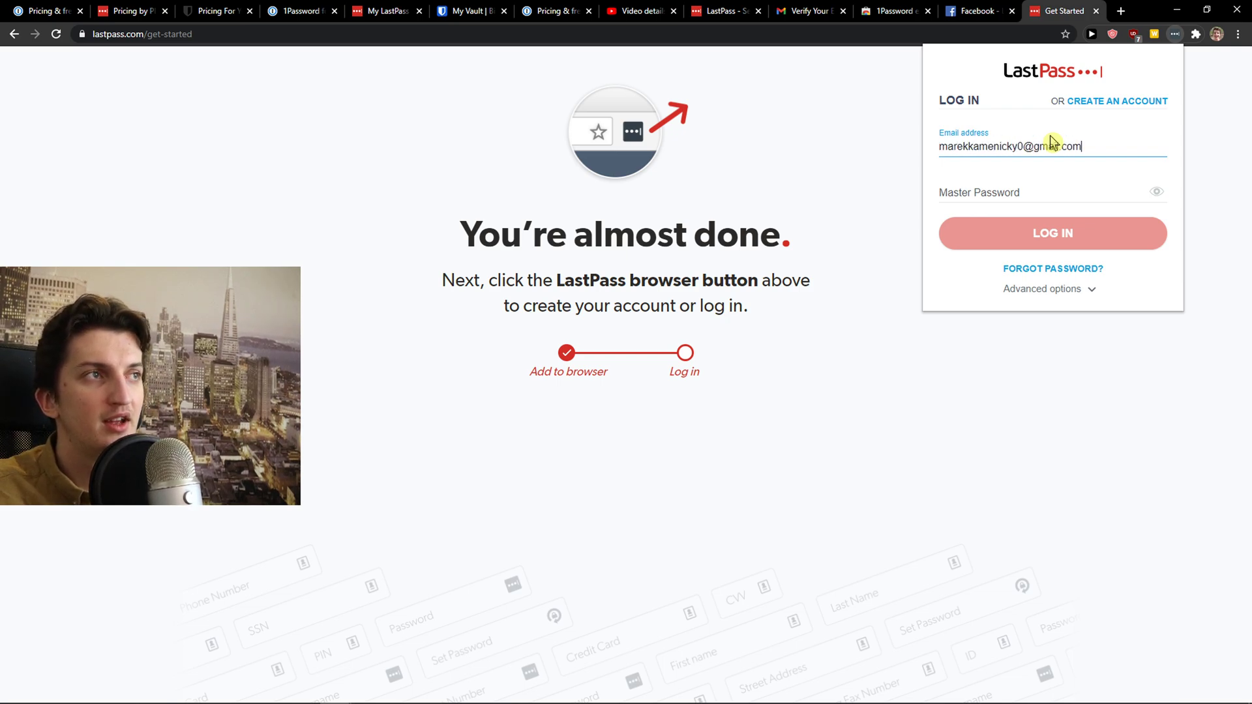
Sign in to the LastPass extension with the account email and master password
key(Tab)
text(••)
key(ctrl+a)
text(•)
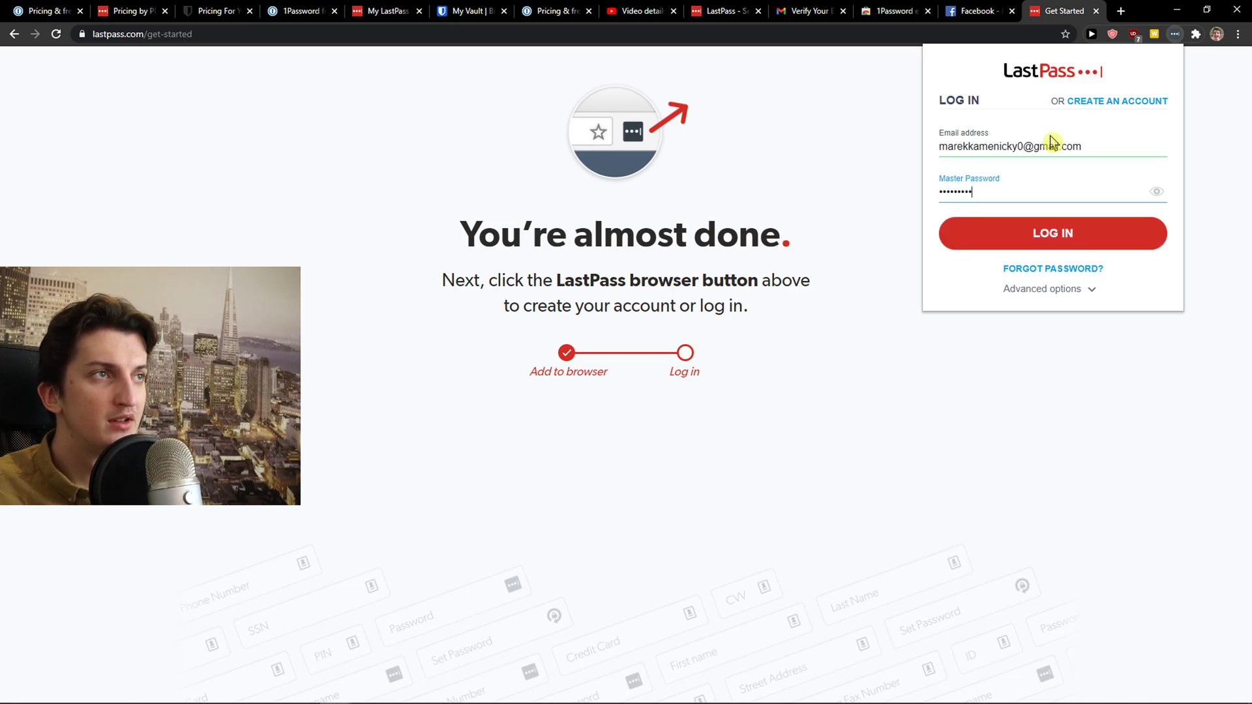
key(ctrl+a)
text(•••••)
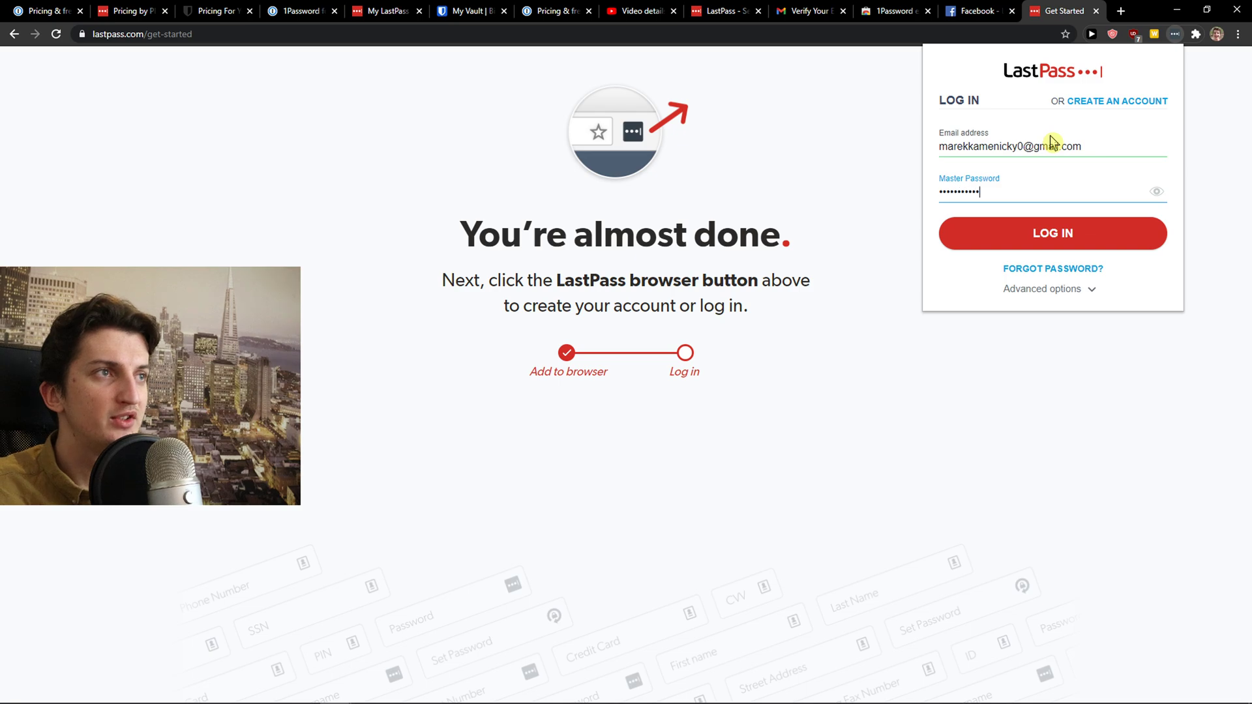
key(Return)
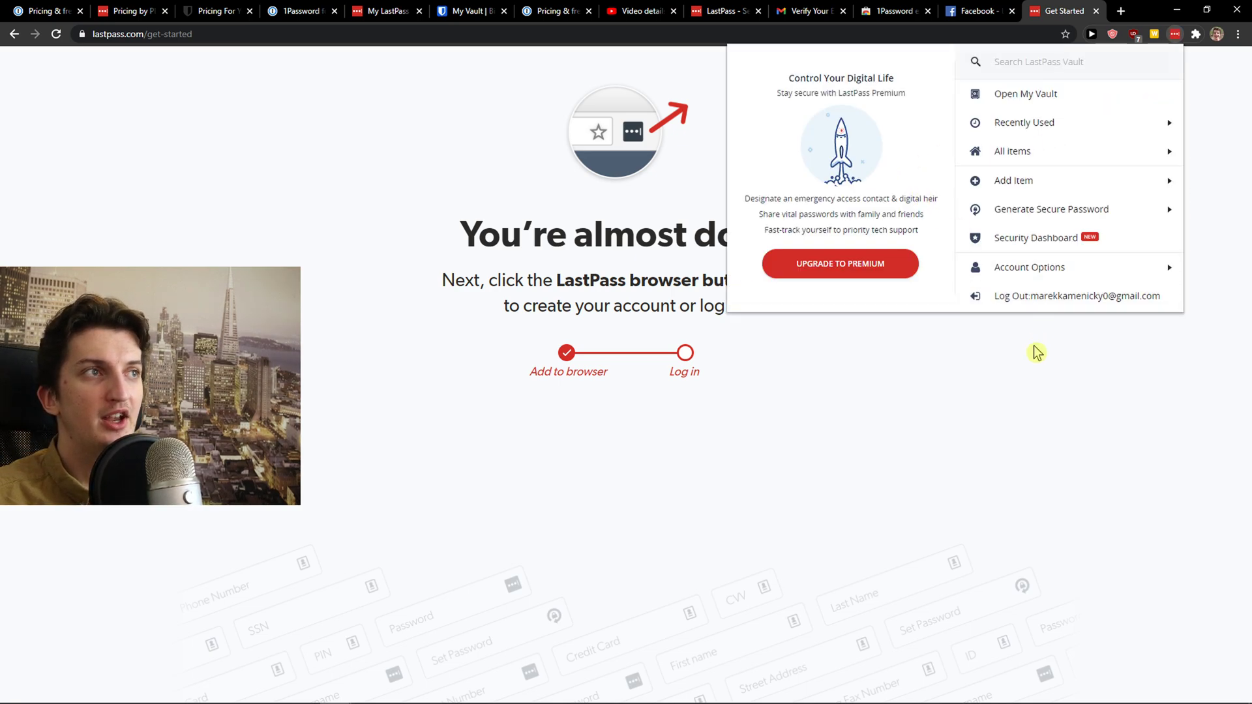
Open the LastPass vault, then reload the Facebook login page for LastPass autofill
click(1035, 350)
click(1174, 34)
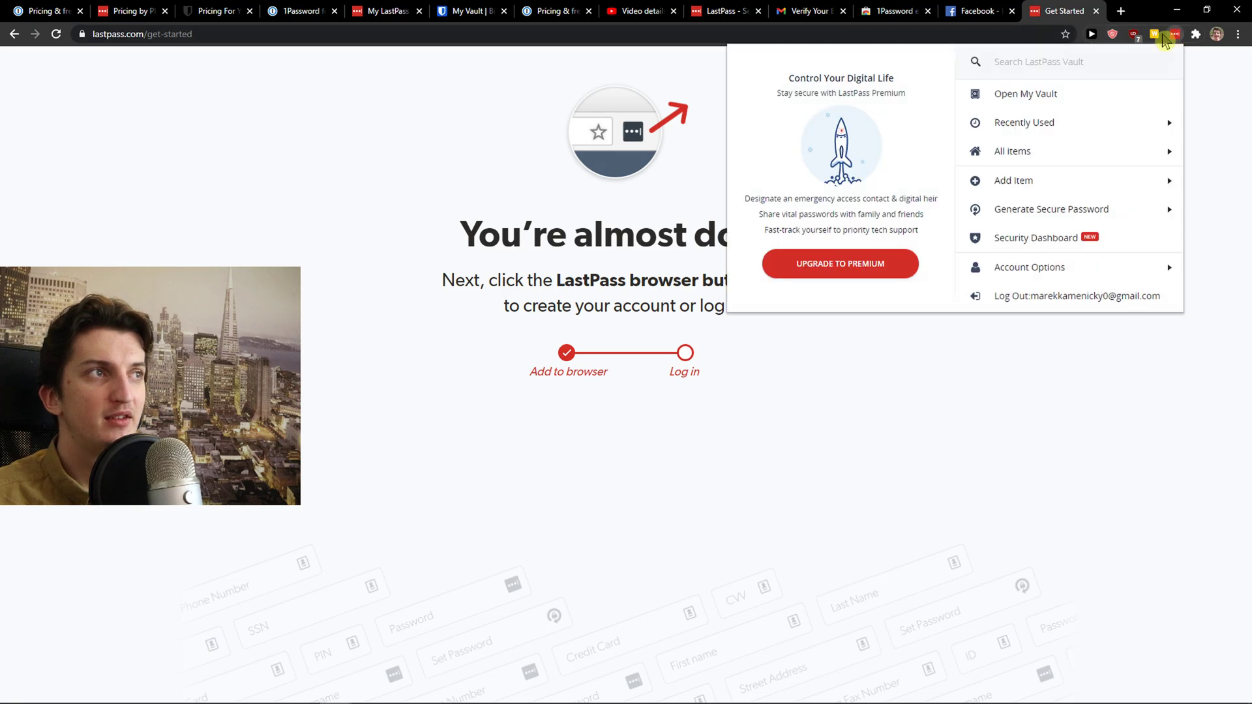
click(1076, 97)
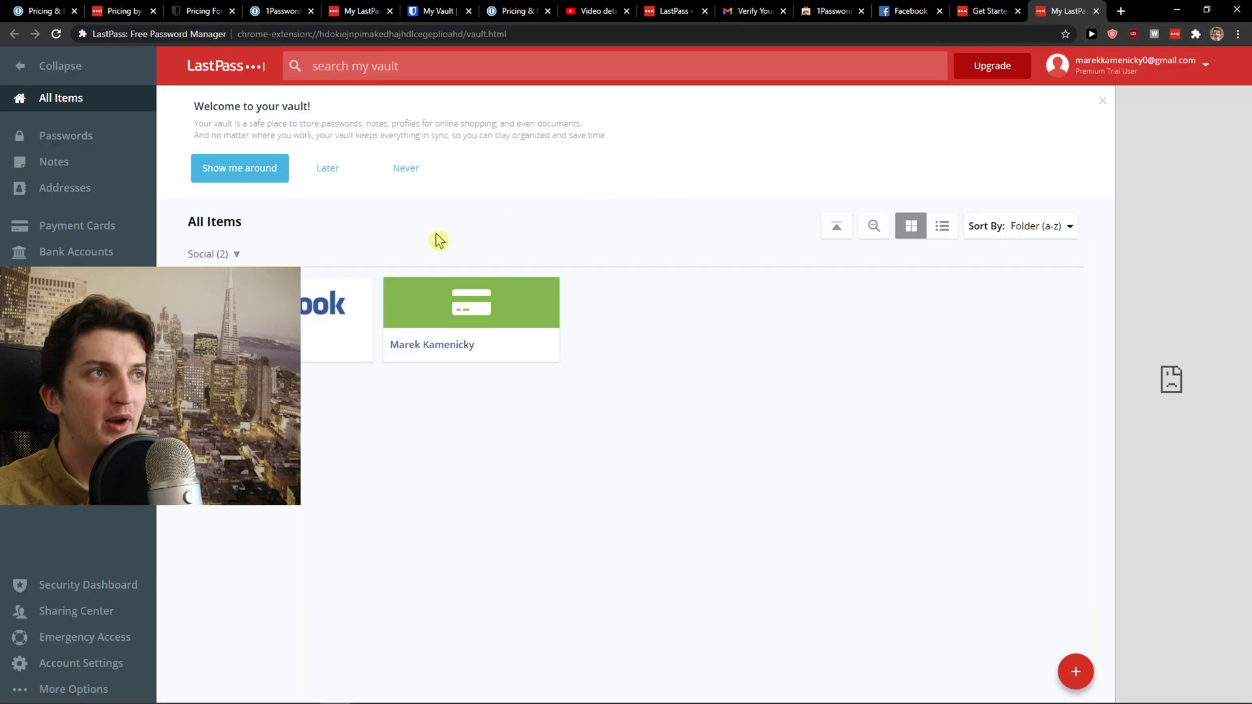
click(909, 11)
click(56, 34)
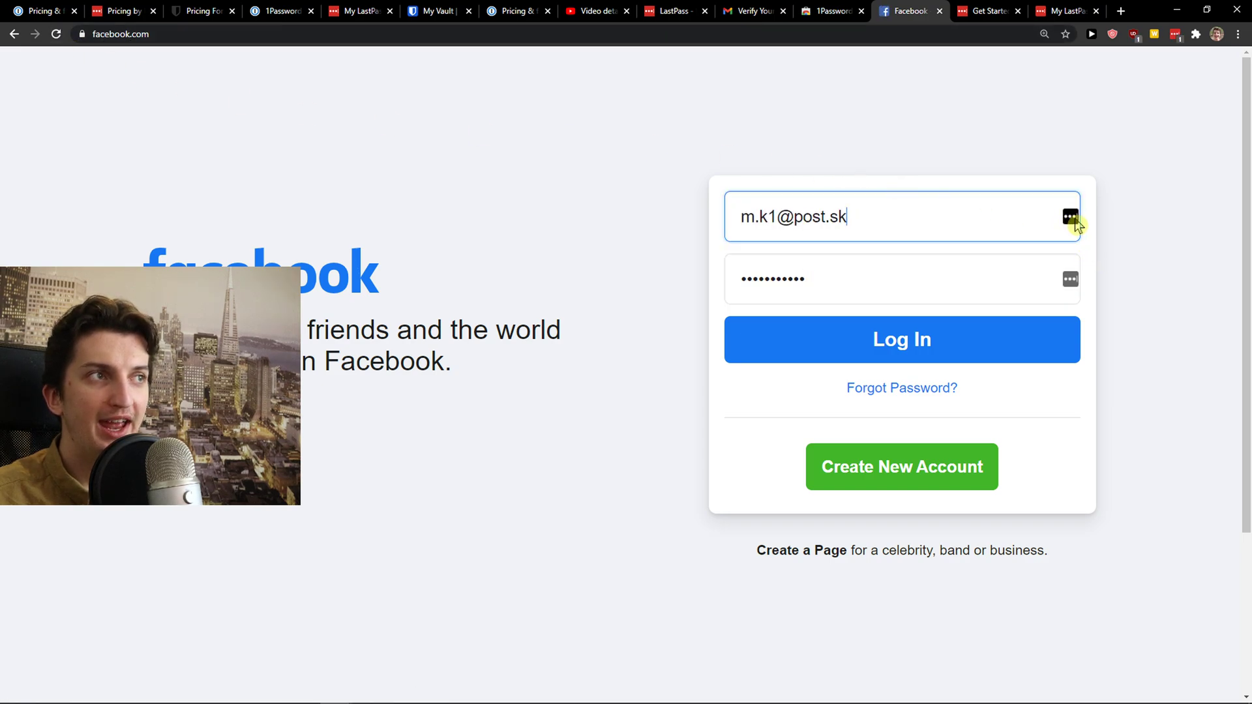
Autofill Facebook's login form from LastPass's saved Facebook entry, then browse LastPass's suggested logins and form-fill profile
click(1071, 218)
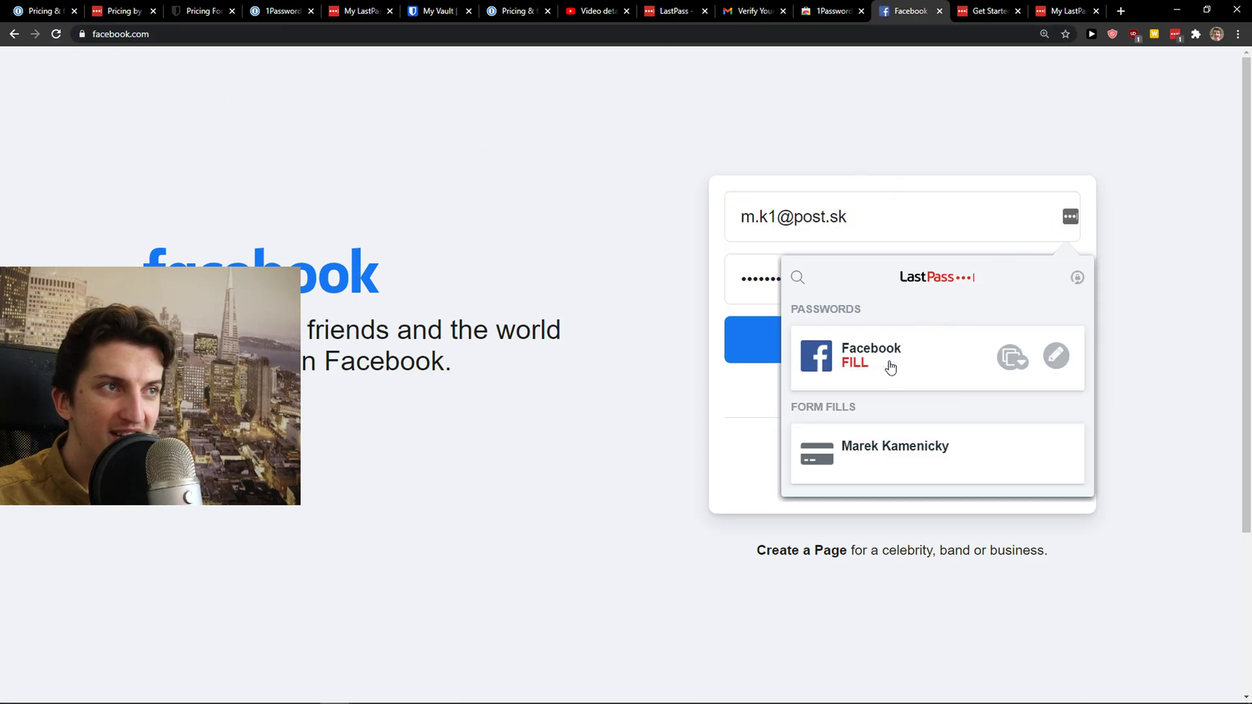
click(855, 370)
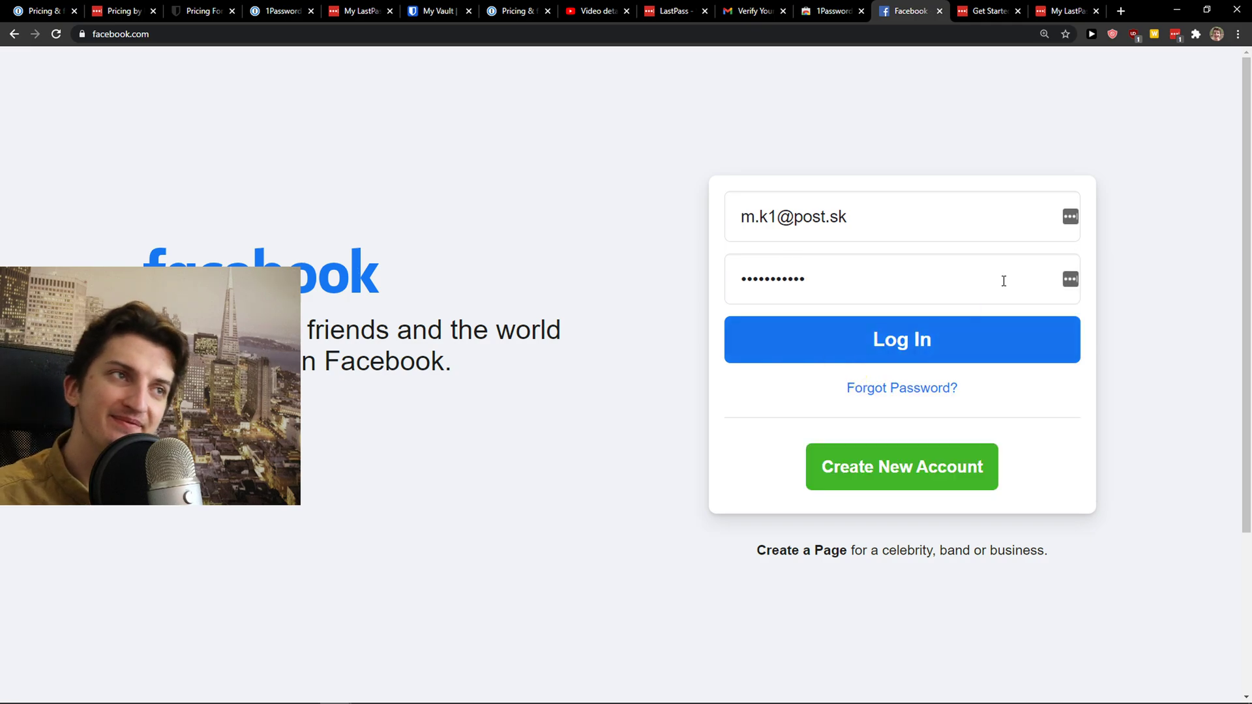
click(1073, 218)
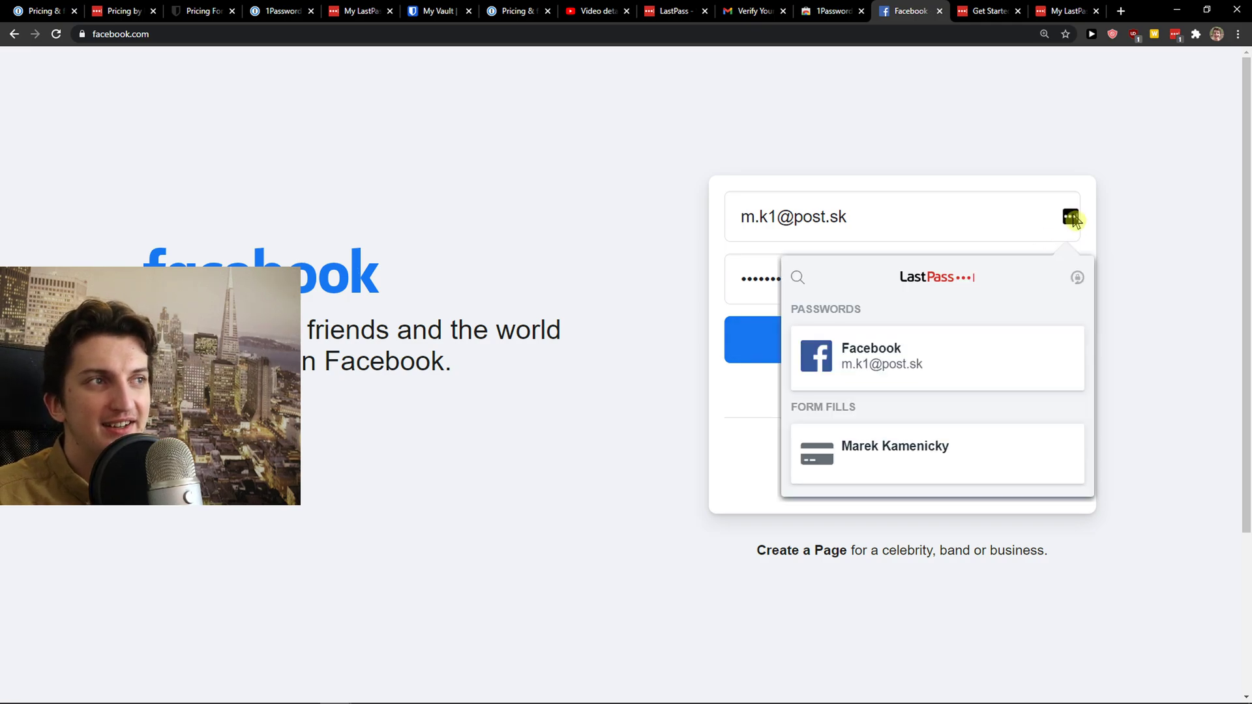
scroll(907, 391, down, 3)
scroll(887, 339, up, 1)
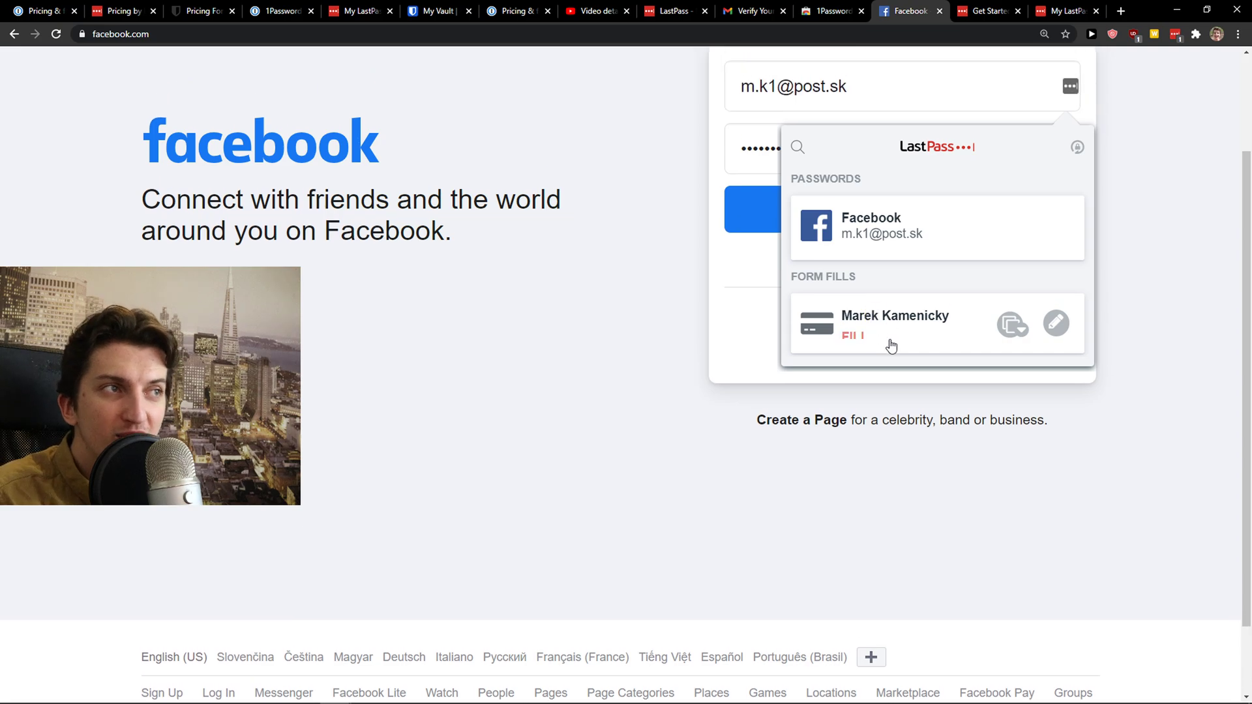
click(1069, 98)
click(1071, 90)
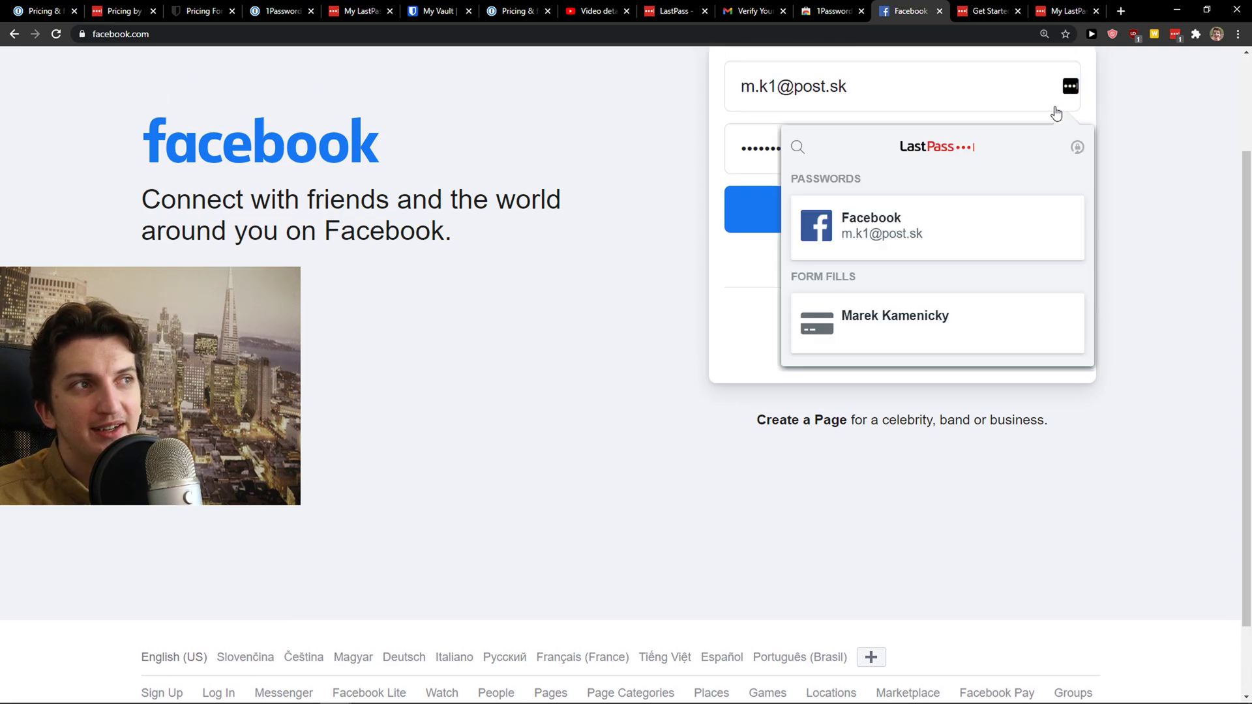
scroll(985, 233, up, 1)
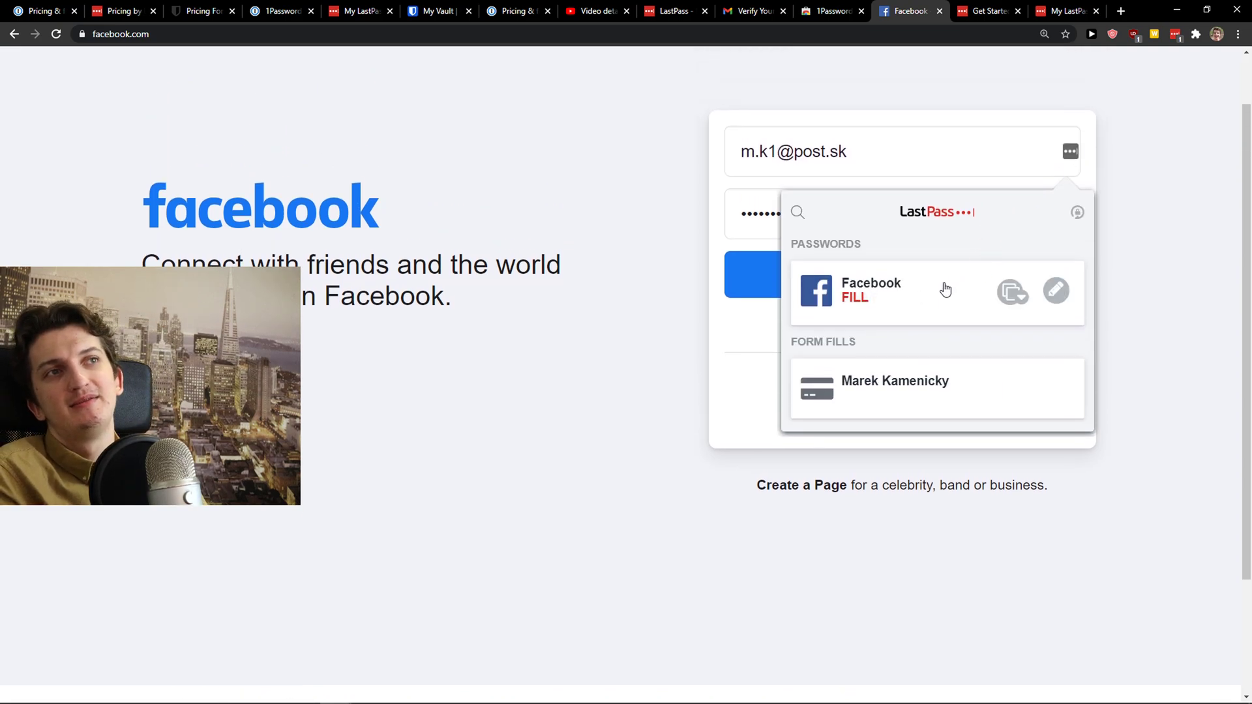